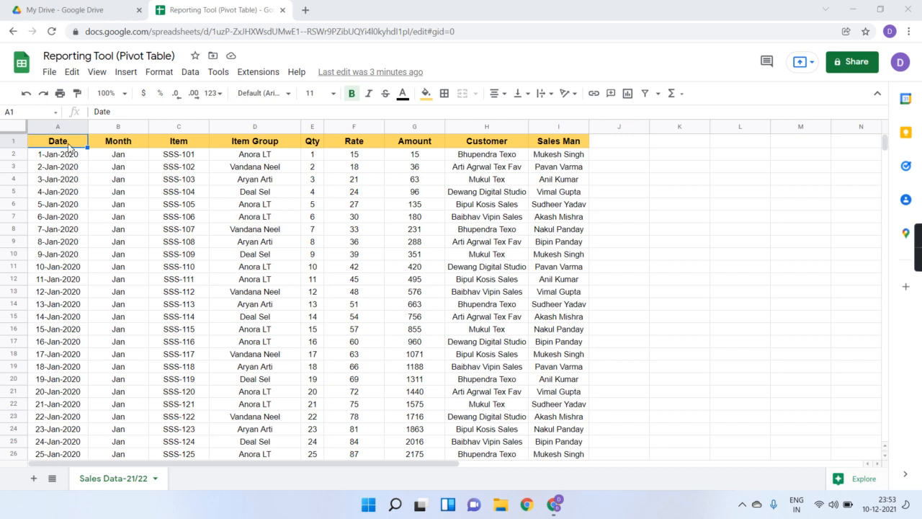
Review the column headers of the Sales Data-21/22 sheet one by one, from Date through Sales Man
{"action": "scroll", "coordinate": [79, 234], "scroll_direction": "down", "scroll_amount": 2}
{"action": "scroll", "coordinate": [79, 234], "scroll_direction": "up", "scroll_amount": 2}
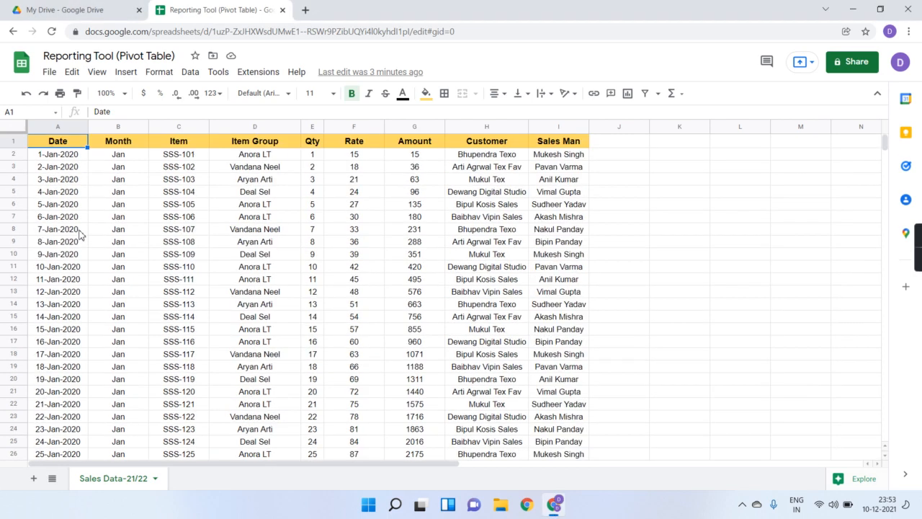
{"action": "left_click", "coordinate": [111, 147]}
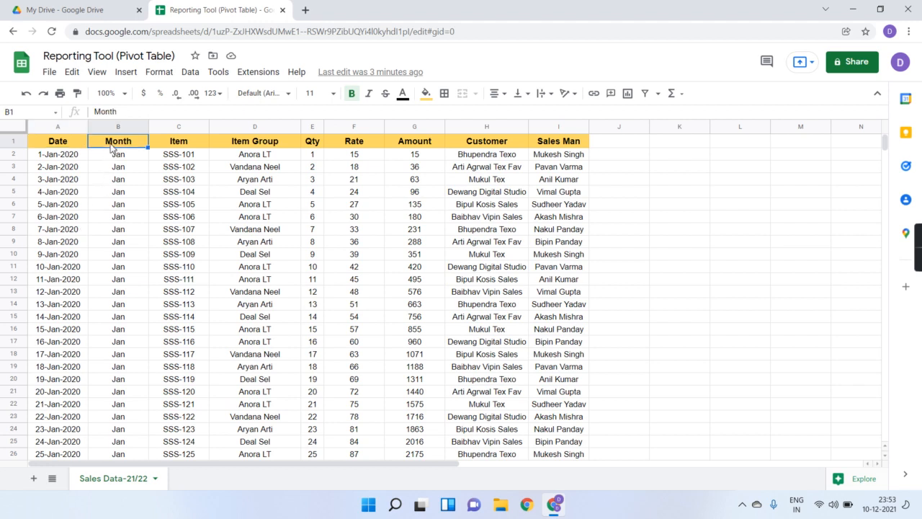
{"action": "key", "text": "Right"}
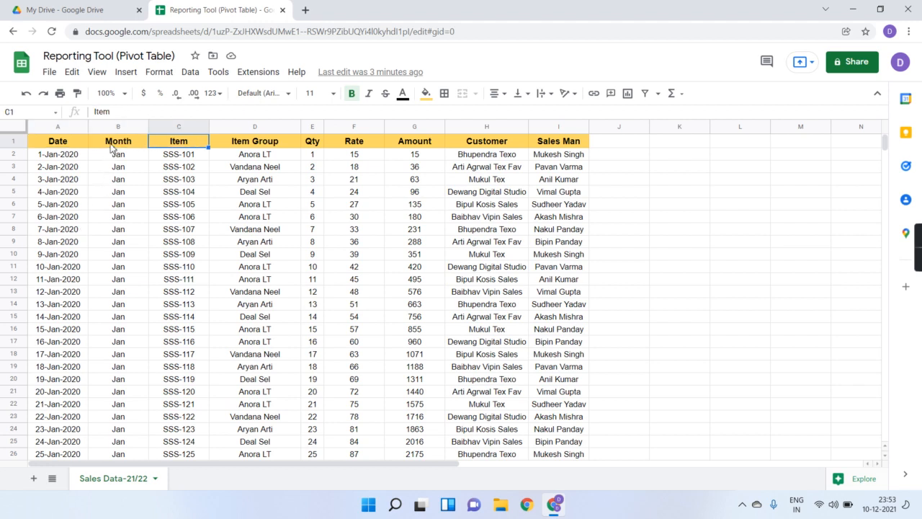
{"action": "key", "text": "Right"}
{"action": "key", "text": "Right"}
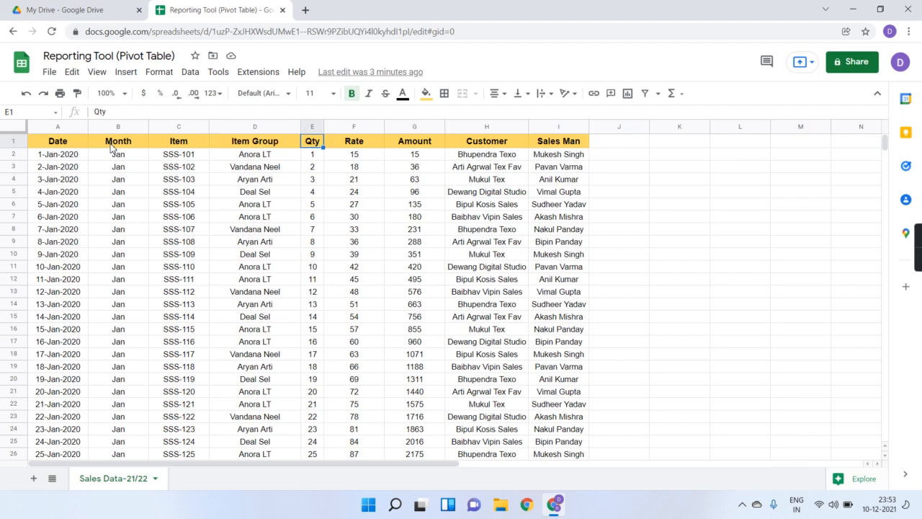
{"action": "key", "text": "Right"}
{"action": "key", "text": "Right"}
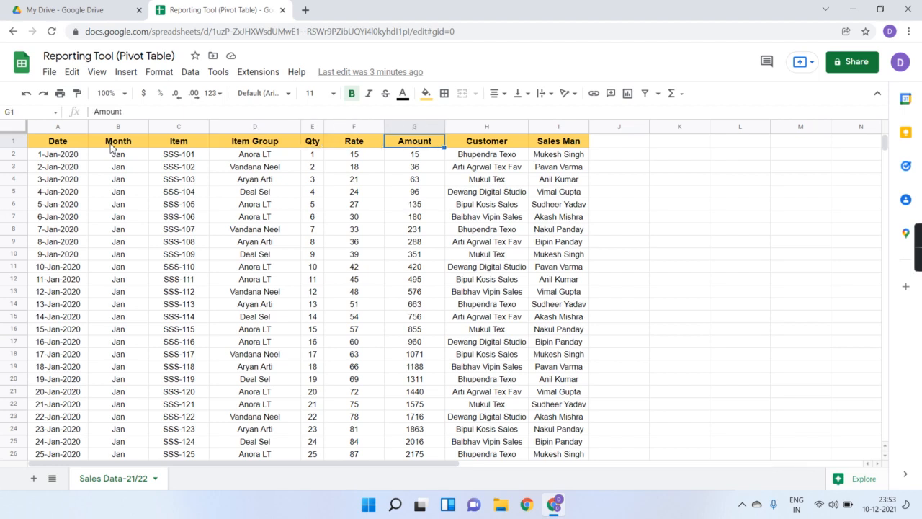
{"action": "key", "text": "Right"}
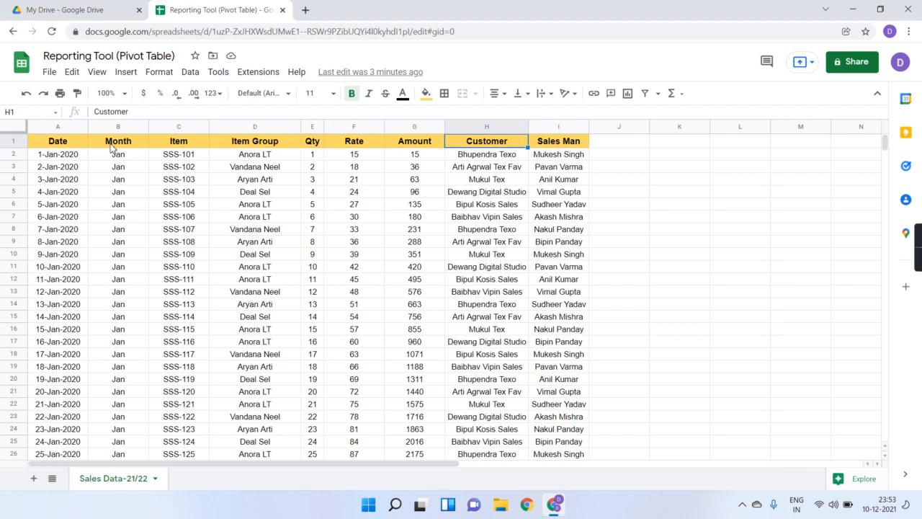
{"action": "key", "text": "Right"}
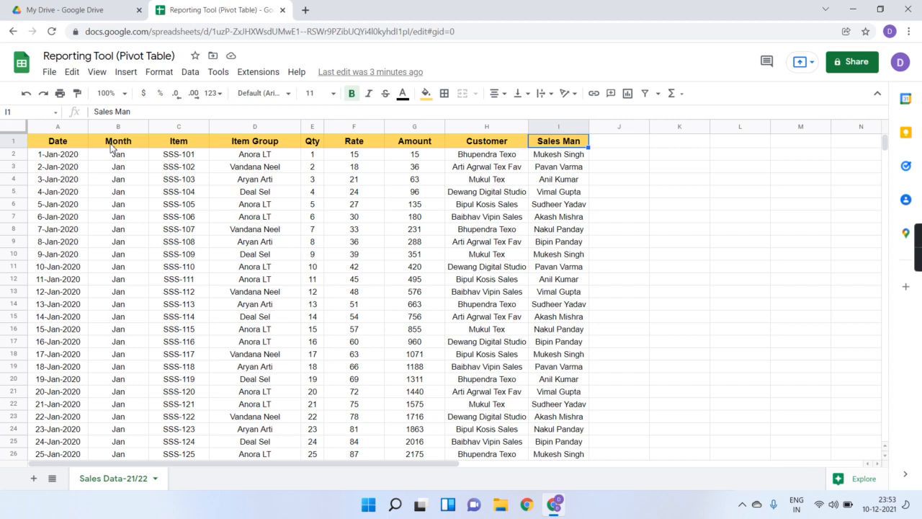
Examine the Amount formula in G2 and the Sales Man entries, and look through the sales records
{"action": "scroll", "coordinate": [192, 306], "scroll_direction": "down", "scroll_amount": 5}
{"action": "scroll", "coordinate": [193, 305], "scroll_direction": "up", "scroll_amount": 5}
{"action": "left_click", "coordinate": [559, 157]}
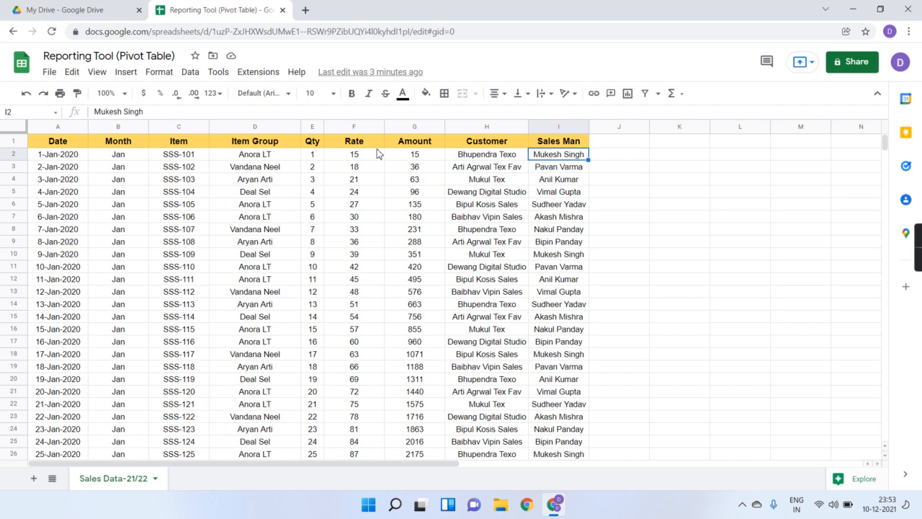
{"action": "left_click", "coordinate": [412, 161]}
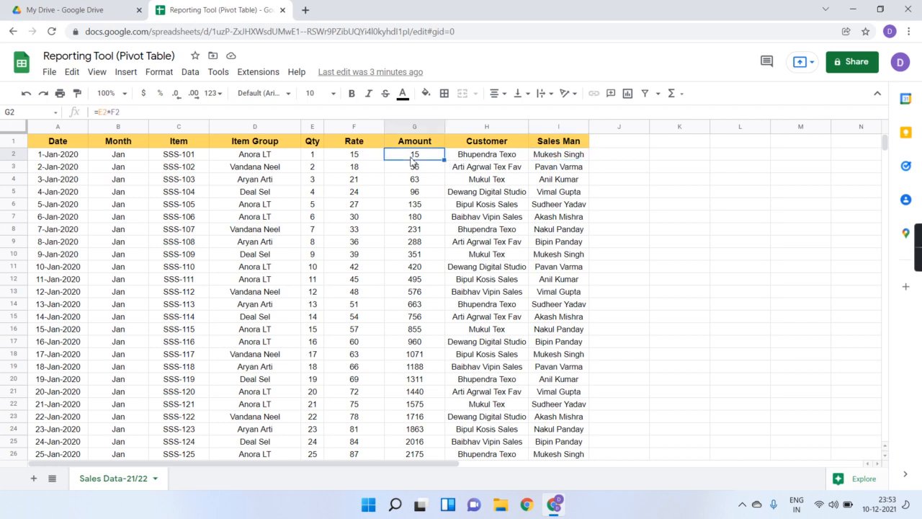
{"action": "left_click", "coordinate": [576, 157]}
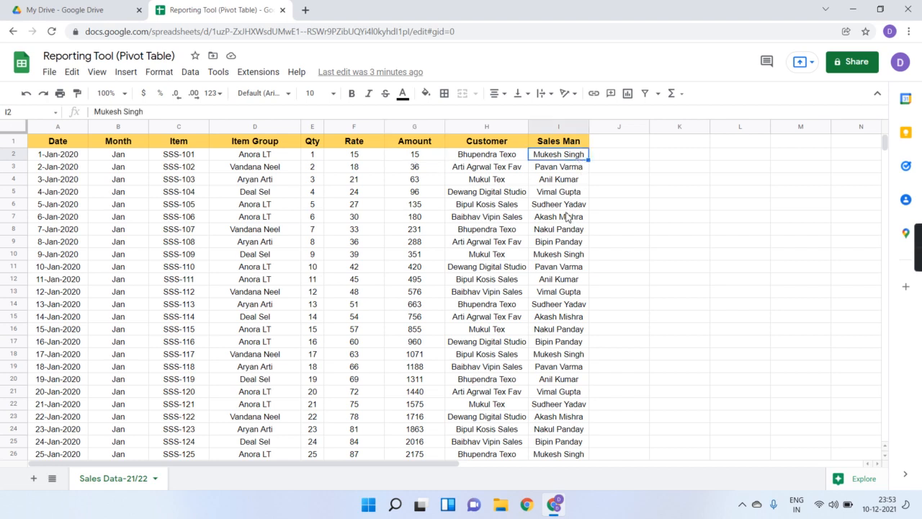
{"action": "left_click", "coordinate": [557, 260]}
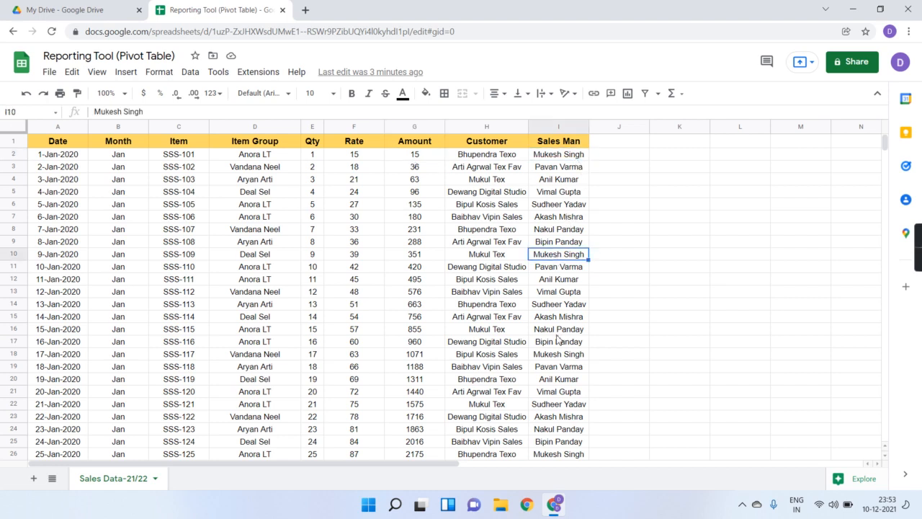
{"action": "scroll", "coordinate": [561, 339], "scroll_direction": "down", "scroll_amount": 20}
{"action": "scroll", "coordinate": [557, 338], "scroll_direction": "down", "scroll_amount": 20}
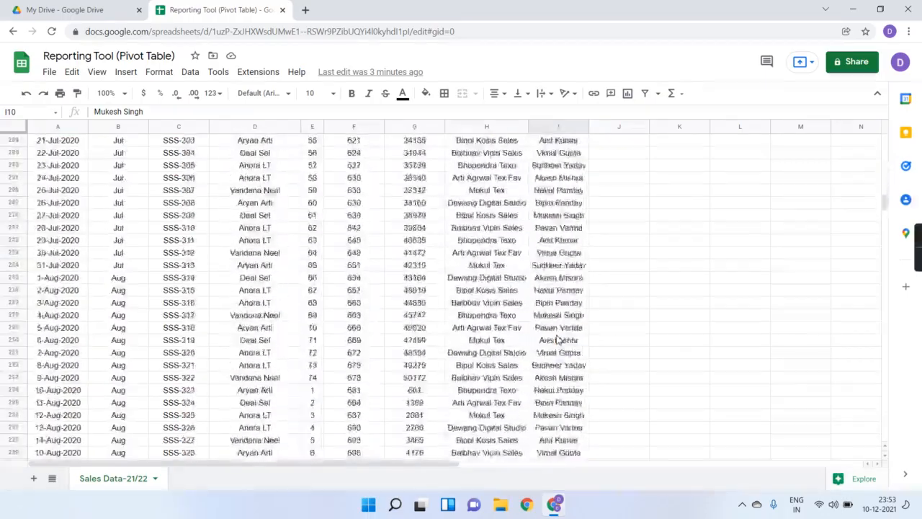
{"action": "scroll", "coordinate": [557, 339], "scroll_direction": "down", "scroll_amount": 20}
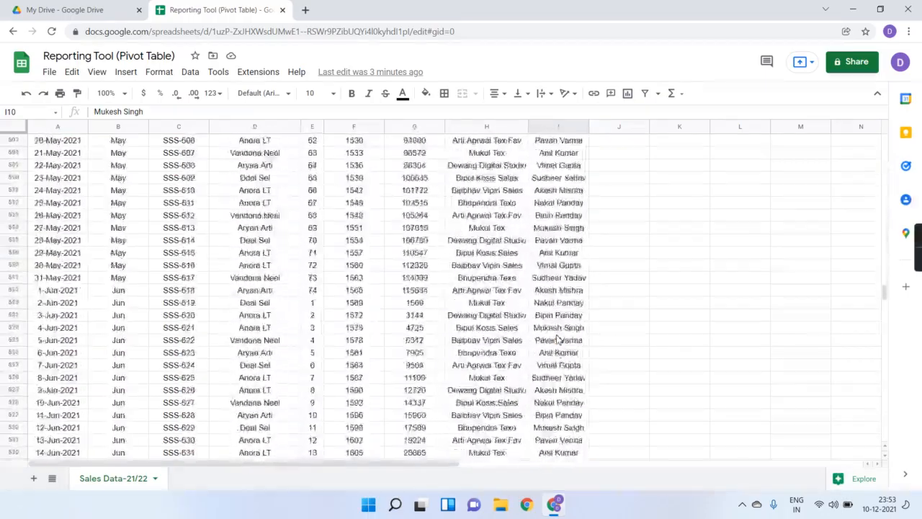
{"action": "scroll", "coordinate": [558, 339], "scroll_direction": "up", "scroll_amount": 20}
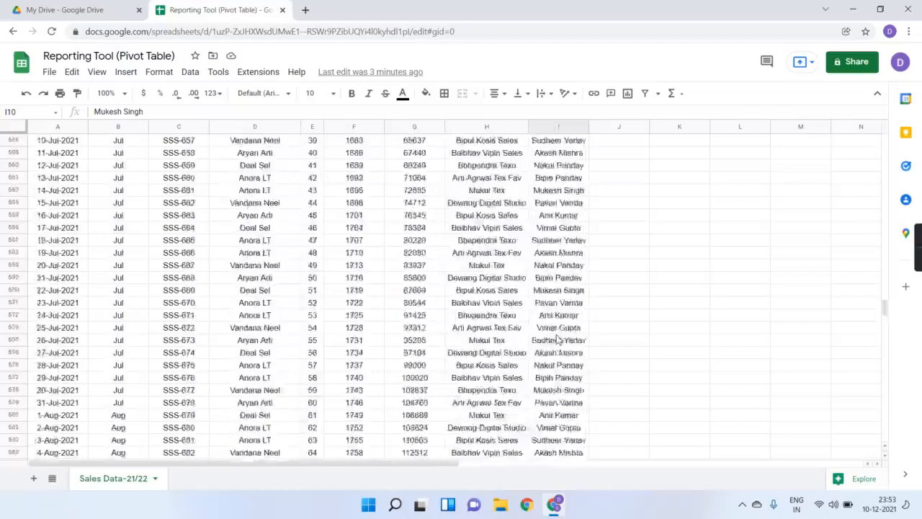
{"action": "scroll", "coordinate": [557, 338], "scroll_direction": "up", "scroll_amount": 20}
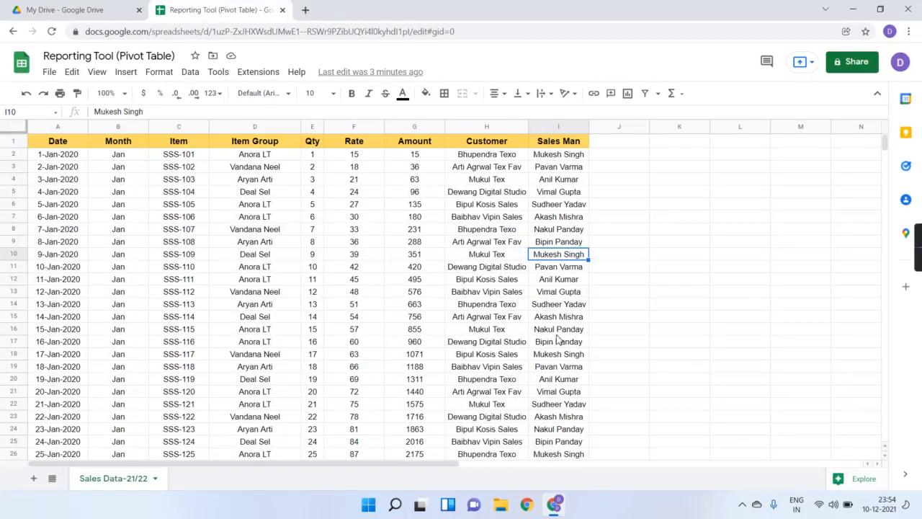
{"action": "left_click", "coordinate": [315, 354]}
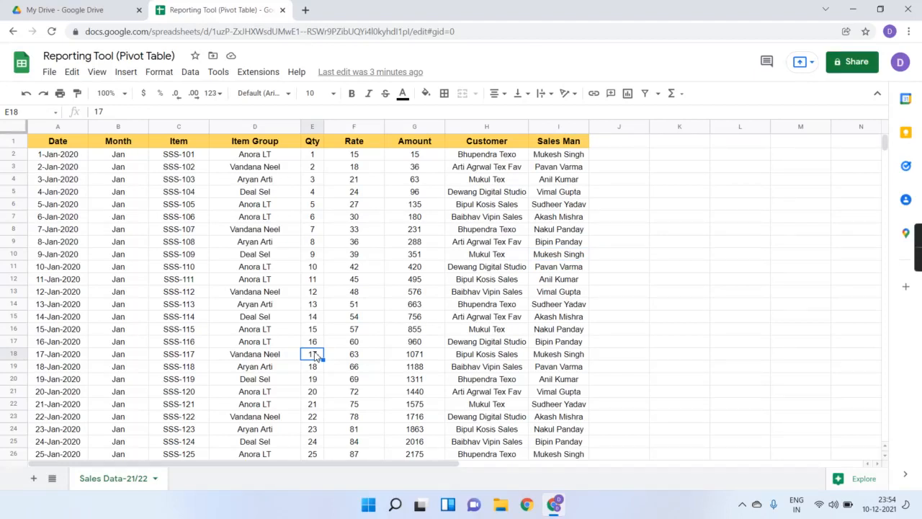
{"action": "left_click", "coordinate": [127, 73]}
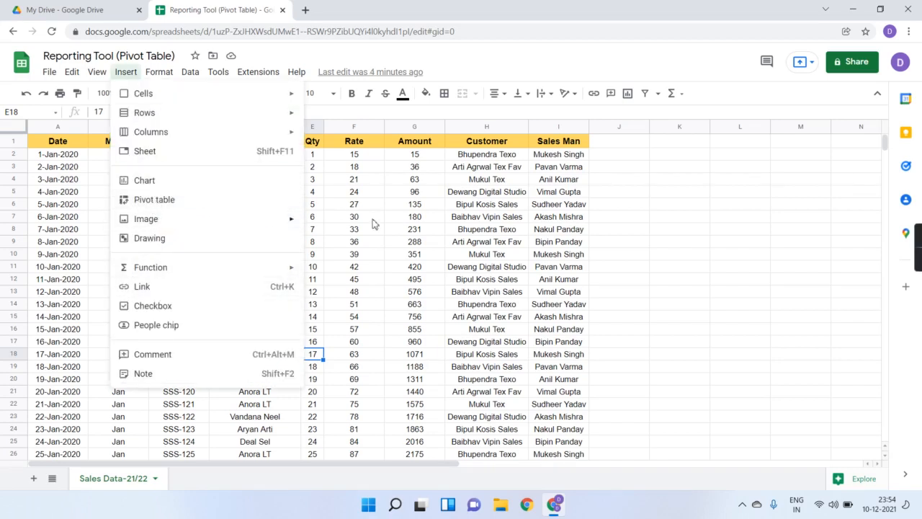
{"action": "left_click", "coordinate": [391, 220]}
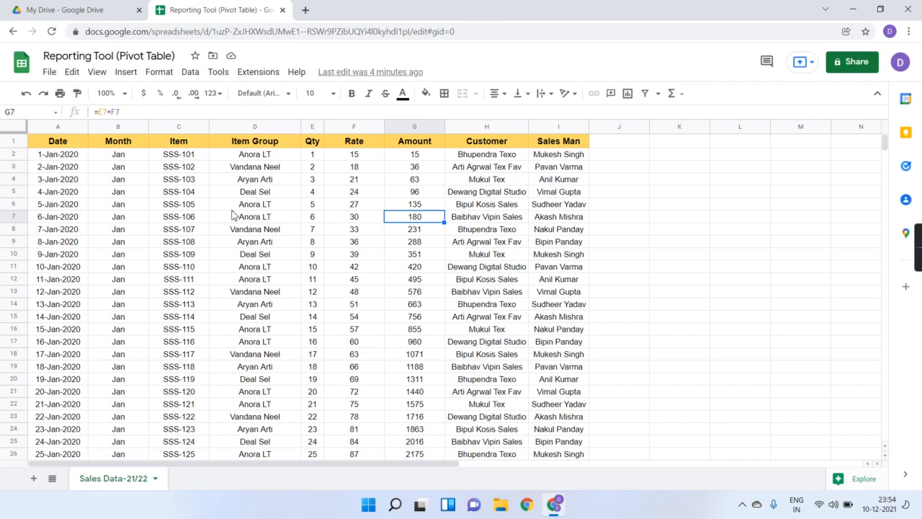
{"action": "left_click", "coordinate": [249, 271]}
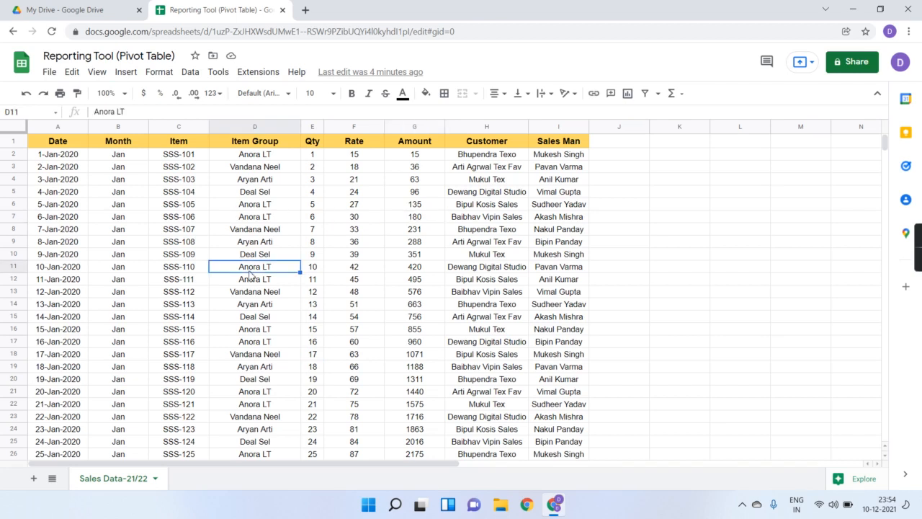
{"action": "key", "text": "ctrl+a"}
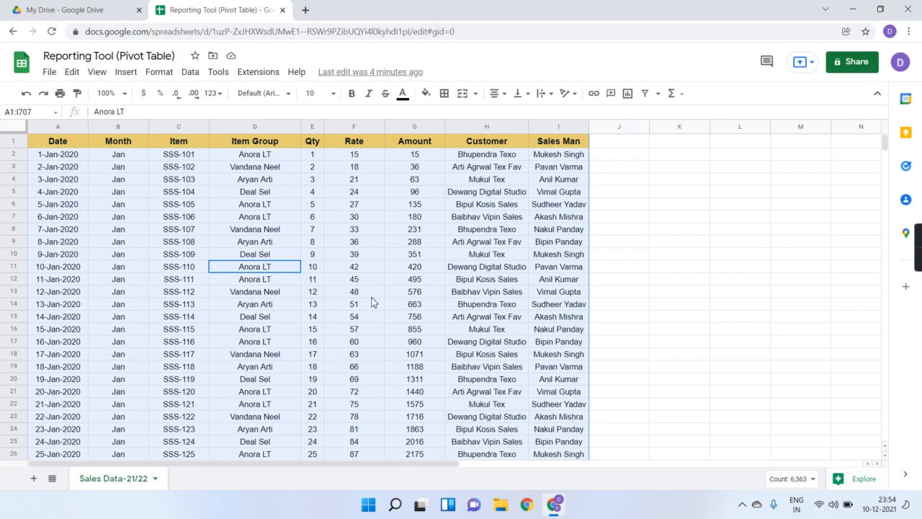
{"action": "left_click", "coordinate": [362, 271]}
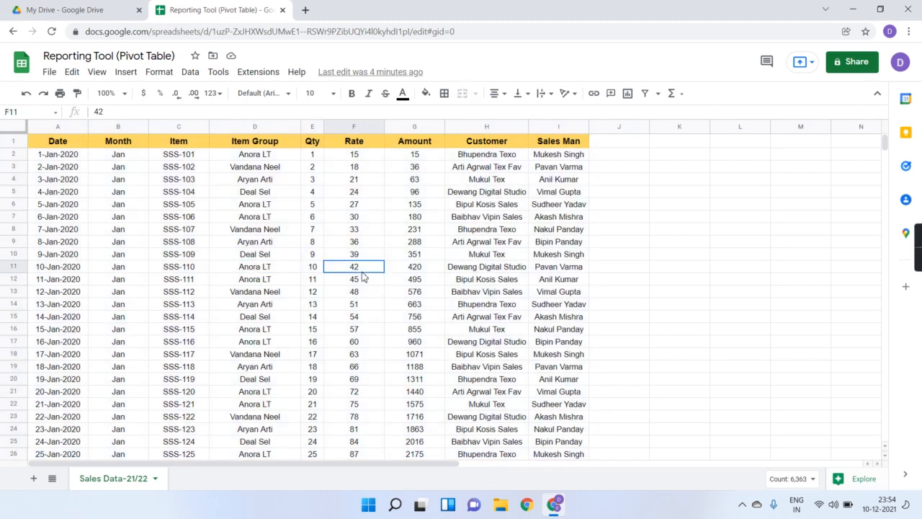
Select the whole sales data table, A1:I707, and check how far down the records extend
{"action": "left_click", "coordinate": [274, 228]}
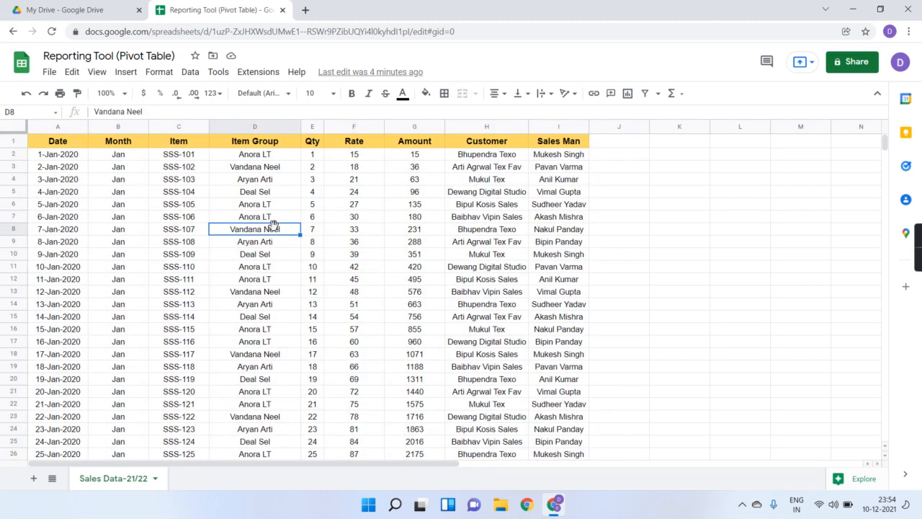
{"action": "key", "text": "ctrl+a"}
{"action": "scroll", "coordinate": [339, 276], "scroll_direction": "down", "scroll_amount": 10}
{"action": "scroll", "coordinate": [340, 276], "scroll_direction": "down", "scroll_amount": 20}
{"action": "scroll", "coordinate": [340, 276], "scroll_direction": "down", "scroll_amount": 20}
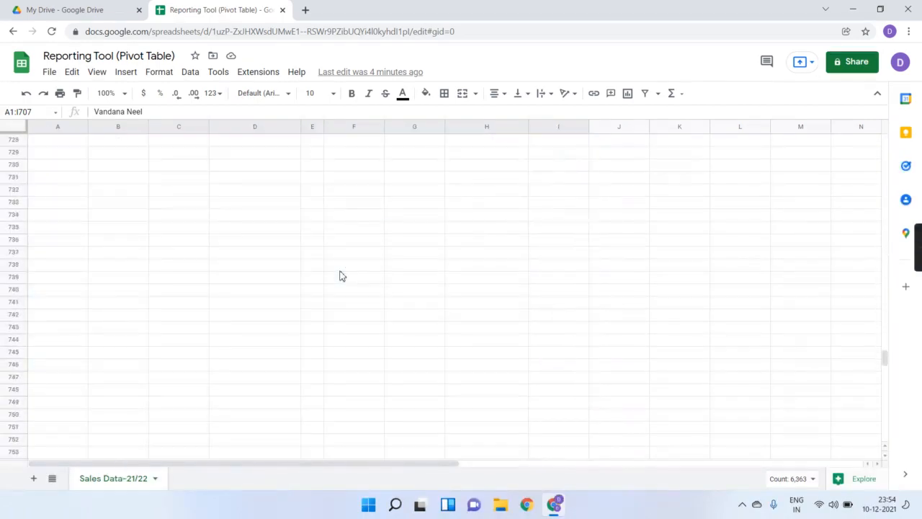
{"action": "scroll", "coordinate": [340, 275], "scroll_direction": "up", "scroll_amount": 20}
{"action": "scroll", "coordinate": [340, 275], "scroll_direction": "up", "scroll_amount": 20}
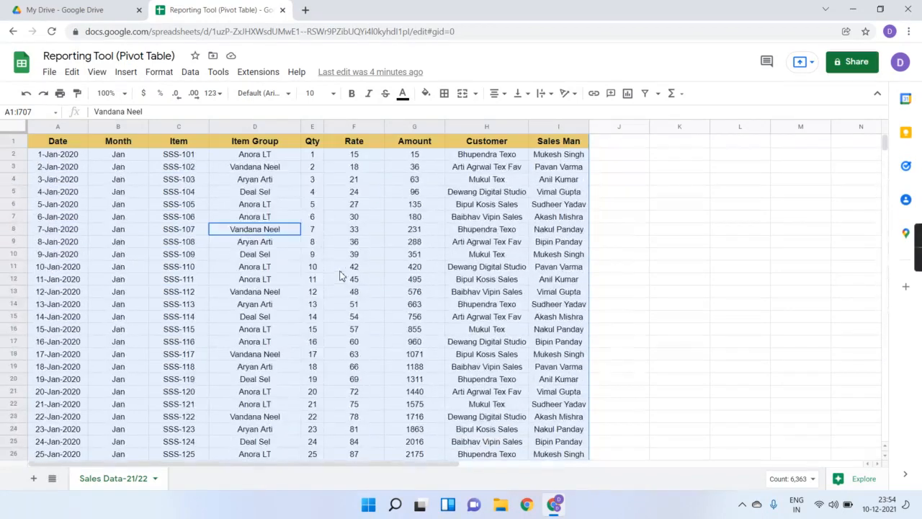
Create a pivot table on a new sheet from the data range 'Sales Data-21/22'!A1:I707
{"action": "left_click", "coordinate": [125, 74]}
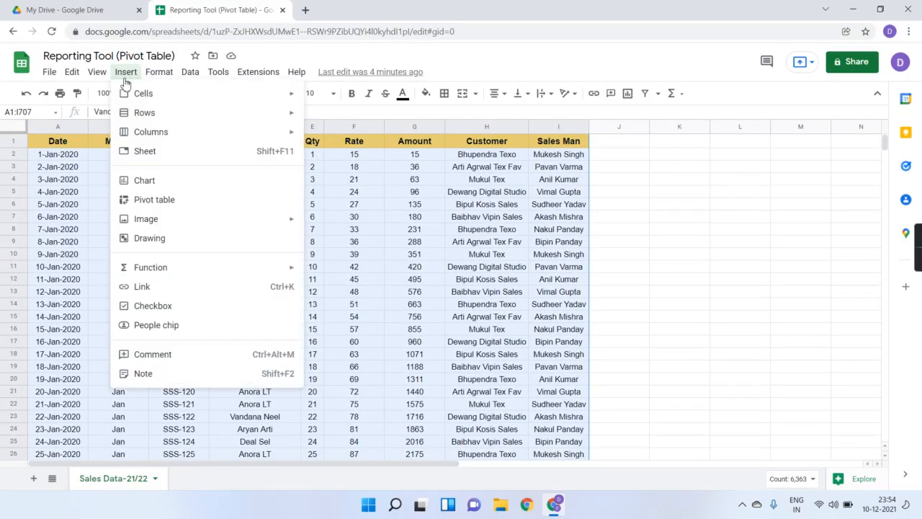
{"action": "left_click", "coordinate": [165, 204]}
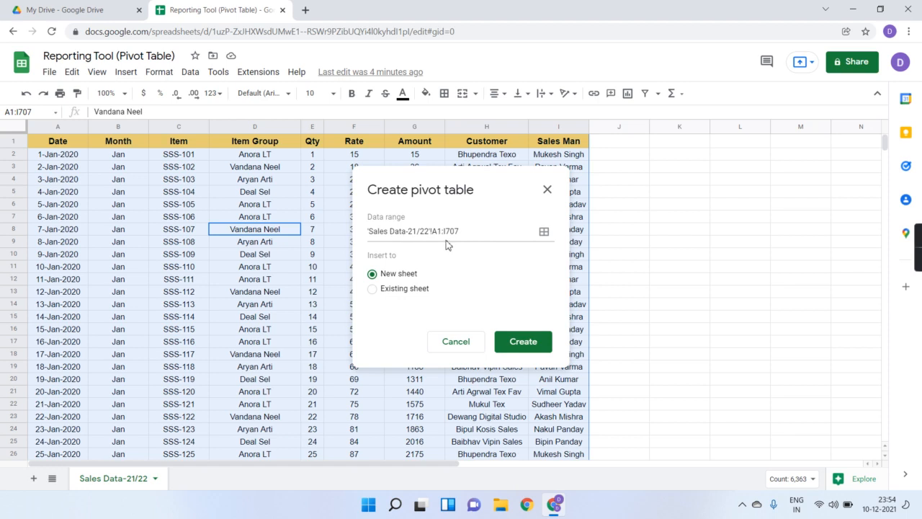
{"action": "scroll", "coordinate": [211, 310], "scroll_direction": "down", "scroll_amount": 4}
{"action": "scroll", "coordinate": [211, 309], "scroll_direction": "down", "scroll_amount": 20}
{"action": "scroll", "coordinate": [211, 310], "scroll_direction": "down", "scroll_amount": 20}
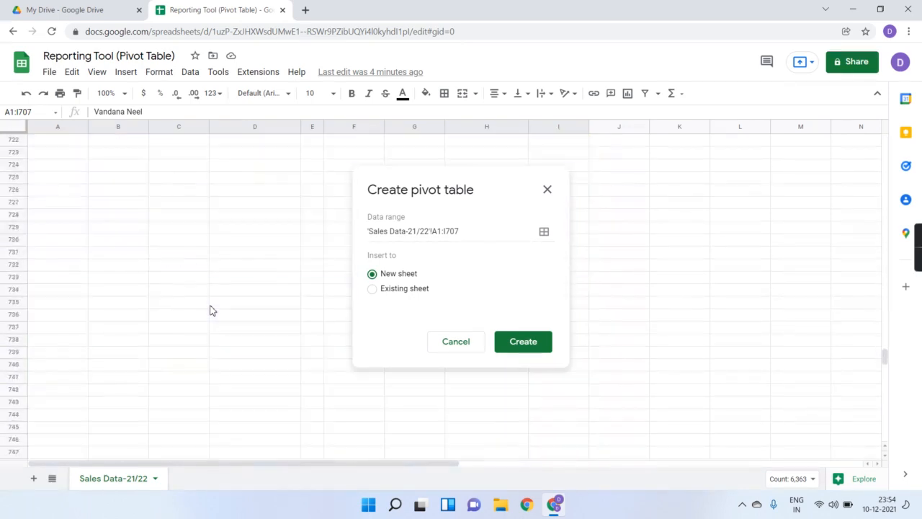
{"action": "scroll", "coordinate": [211, 310], "scroll_direction": "up", "scroll_amount": 10}
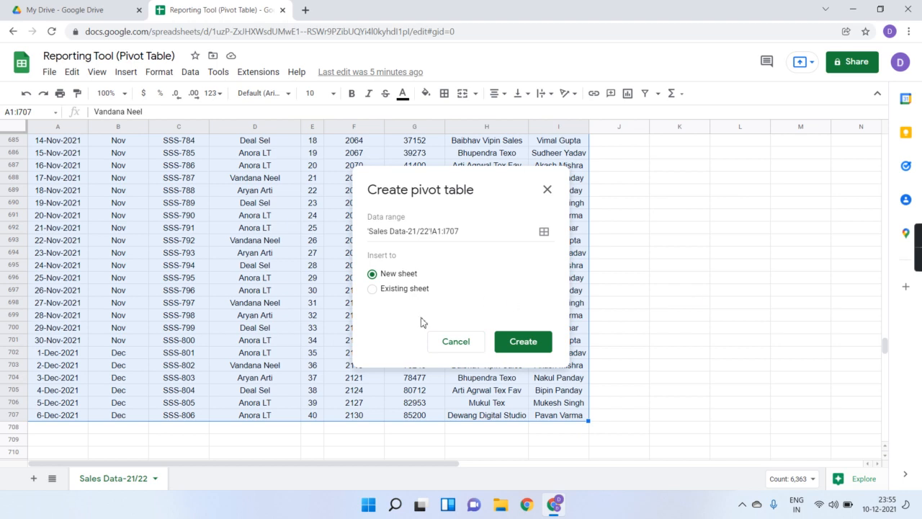
{"action": "left_click", "coordinate": [515, 342]}
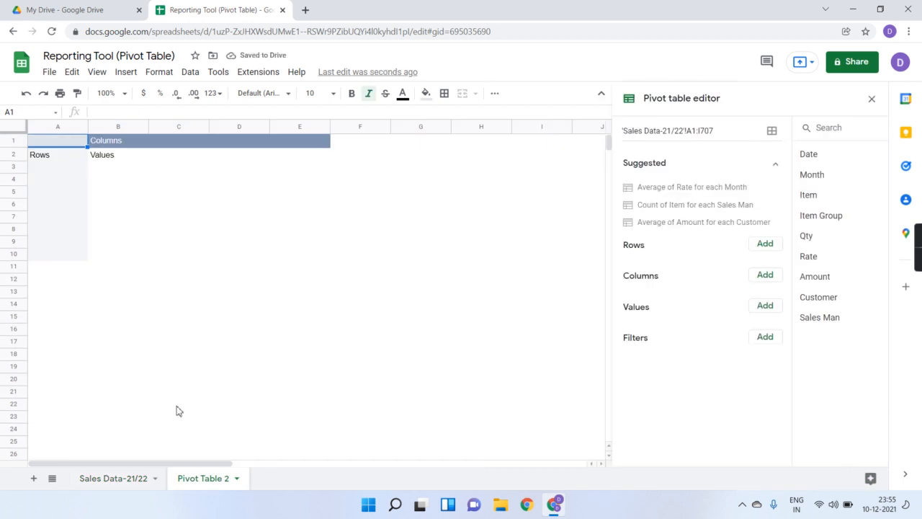
Rename the new pivot table sheet as Report
{"action": "double_click", "coordinate": [214, 483]}
{"action": "type", "text": "Report"}
{"action": "key", "text": "Return"}
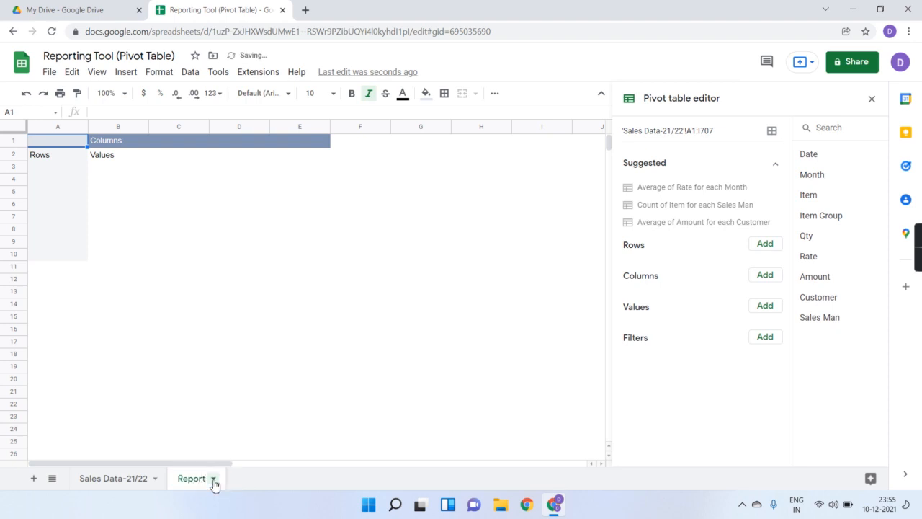
Rename the pivot table's sheet as Salesman Wise Report
{"action": "double_click", "coordinate": [193, 479]}
{"action": "type", "text": "Salesman Wise Report"}
{"action": "key", "text": "Return"}
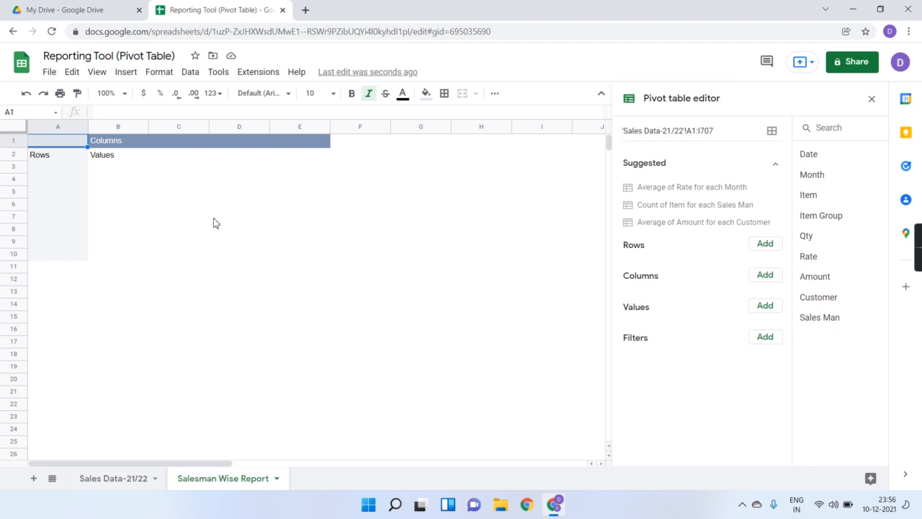
Examine the empty pivot table's Rows area down column A, highlighting cells A3:A23
{"action": "left_click", "coordinate": [60, 126]}
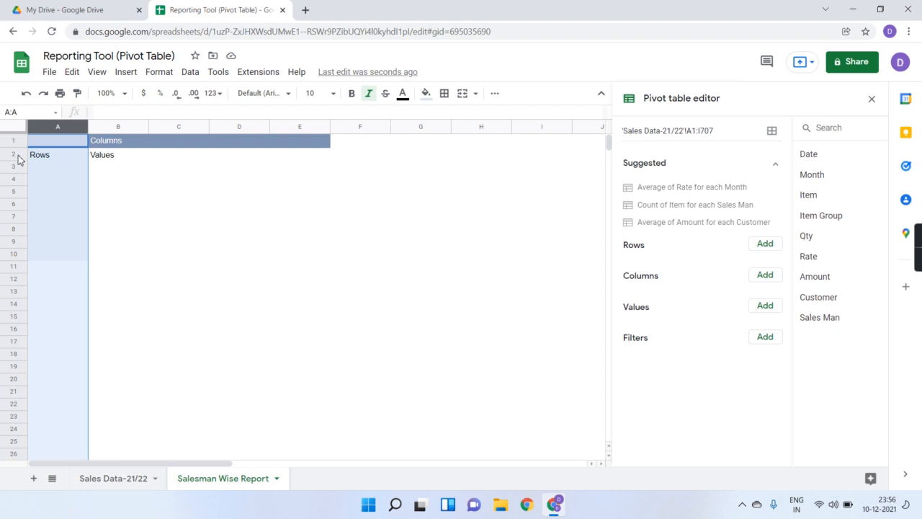
{"action": "left_click", "coordinate": [13, 230]}
{"action": "key", "text": "Down"}
{"action": "key", "text": "Down"}
{"action": "key", "text": "Down"}
{"action": "key", "text": "Down"}
{"action": "key", "text": "Down"}
{"action": "key", "text": "Down"}
{"action": "key", "text": "Down"}
{"action": "key", "text": "Down"}
{"action": "key", "text": "Down"}
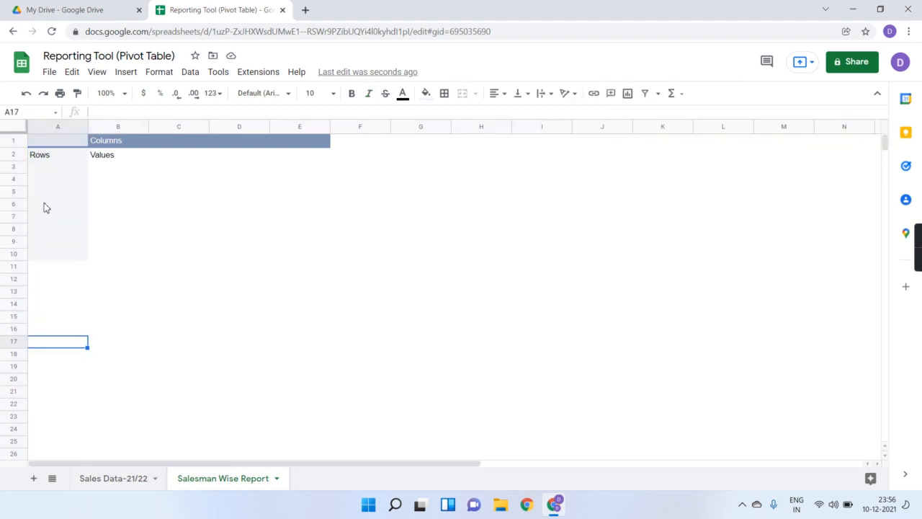
{"action": "left_click", "coordinate": [61, 168]}
{"action": "key", "text": "shift+Down"}
{"action": "key", "text": "shift+Down"}
{"action": "key", "text": "shift+Down"}
{"action": "key", "text": "shift+Down"}
{"action": "key", "text": "shift+Down"}
{"action": "key", "text": "shift+Down"}
{"action": "key", "text": "shift+Down"}
{"action": "key", "text": "shift+Down"}
{"action": "key", "text": "shift+Down"}
{"action": "key", "text": "shift+Down"}
{"action": "key", "text": "shift+Down"}
{"action": "key", "text": "shift+Down"}
{"action": "key", "text": "shift+Down"}
{"action": "key", "text": "shift+Down"}
{"action": "key", "text": "shift+Down"}
{"action": "key", "text": "shift+Down"}
{"action": "key", "text": "shift+Down"}
{"action": "key", "text": "shift+Down"}
{"action": "key", "text": "shift+Down"}
{"action": "key", "text": "shift+Down"}
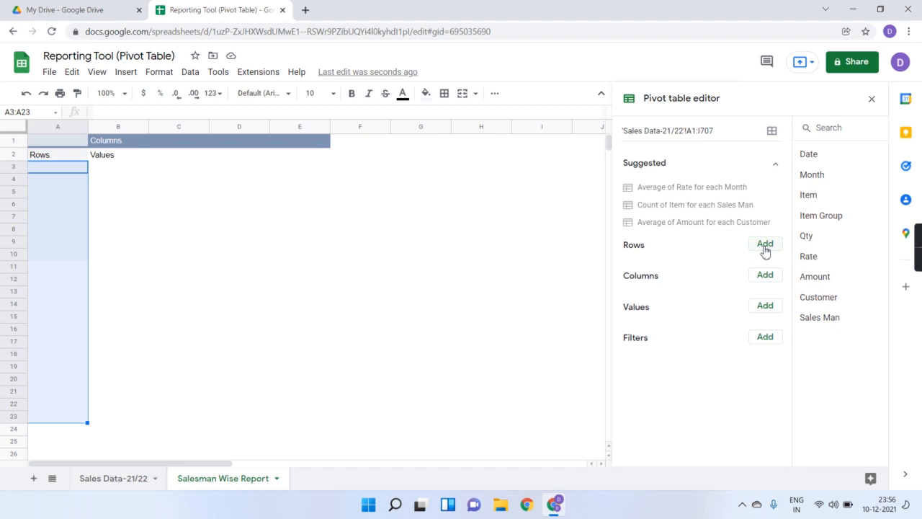
Examine the empty pivot table's Columns area across row 1, highlighting cells B1:F1
{"action": "left_click", "coordinate": [124, 144]}
{"action": "key", "text": "shift+Right"}
{"action": "key", "text": "shift+Right"}
{"action": "key", "text": "shift+Right"}
{"action": "key", "text": "shift+Right"}
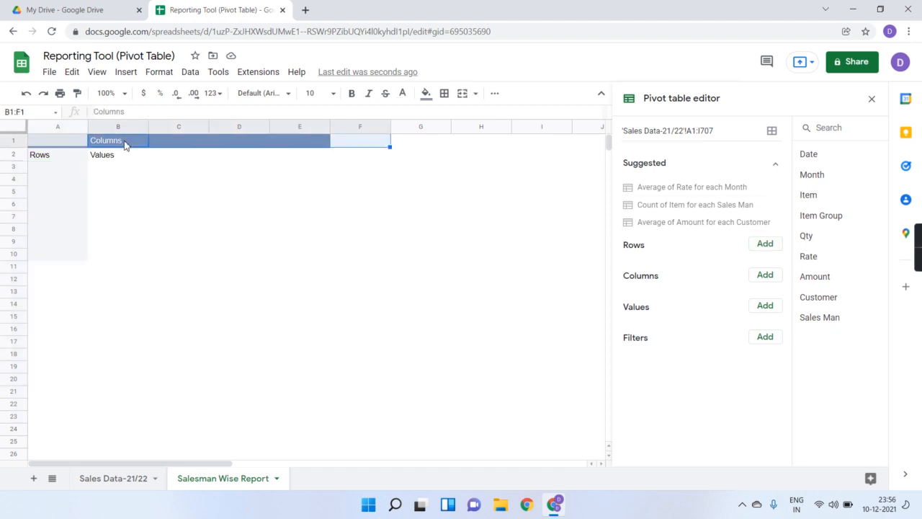
Examine the pivot table's Columns row, and the Sales Man, Qty and Amount columns on the Sales Data-21/22 sheet
{"action": "left_click", "coordinate": [18, 140]}
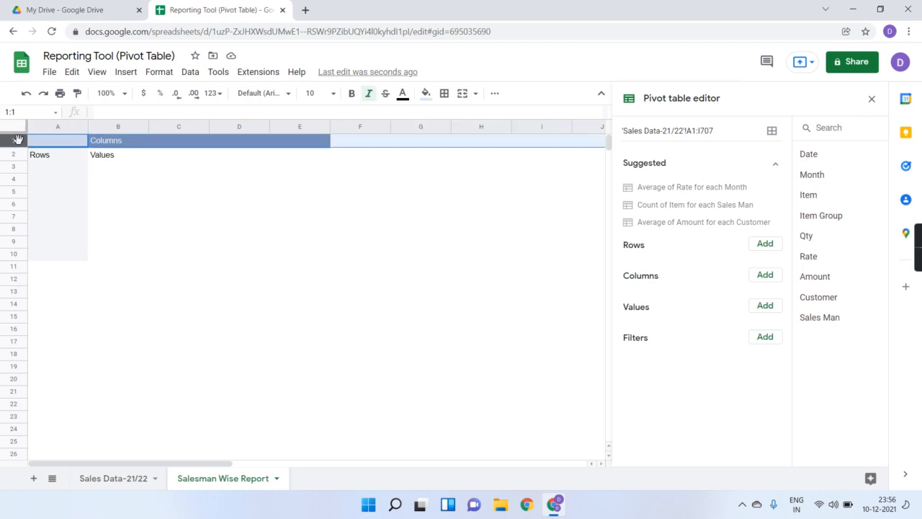
{"action": "left_click", "coordinate": [114, 146]}
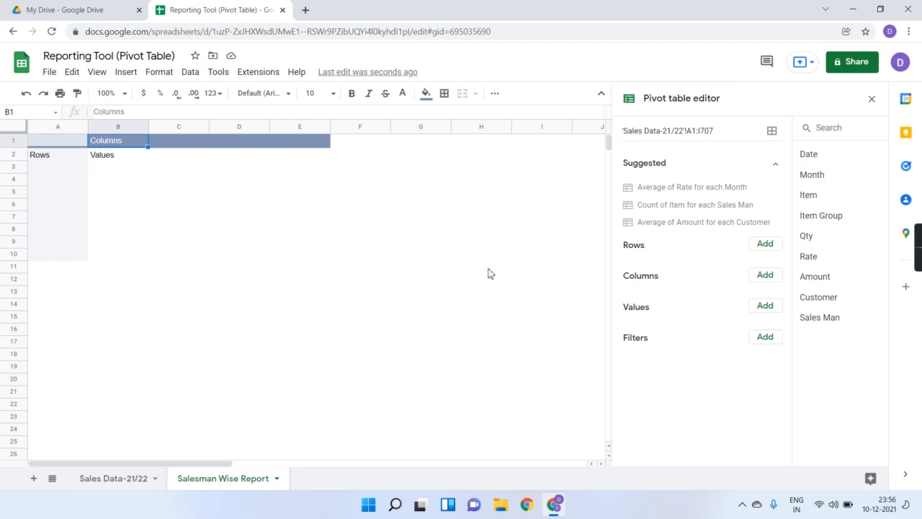
{"action": "left_click", "coordinate": [123, 486]}
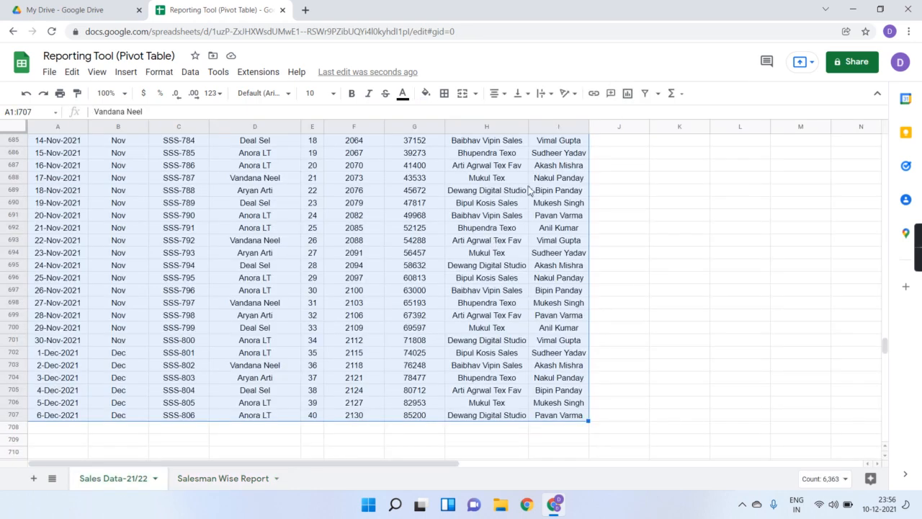
{"action": "scroll", "coordinate": [569, 196], "scroll_direction": "up", "scroll_amount": 15}
{"action": "left_click_drag", "start_coordinate": [884, 324], "coordinate": [884, 138]}
{"action": "left_click", "coordinate": [655, 197]}
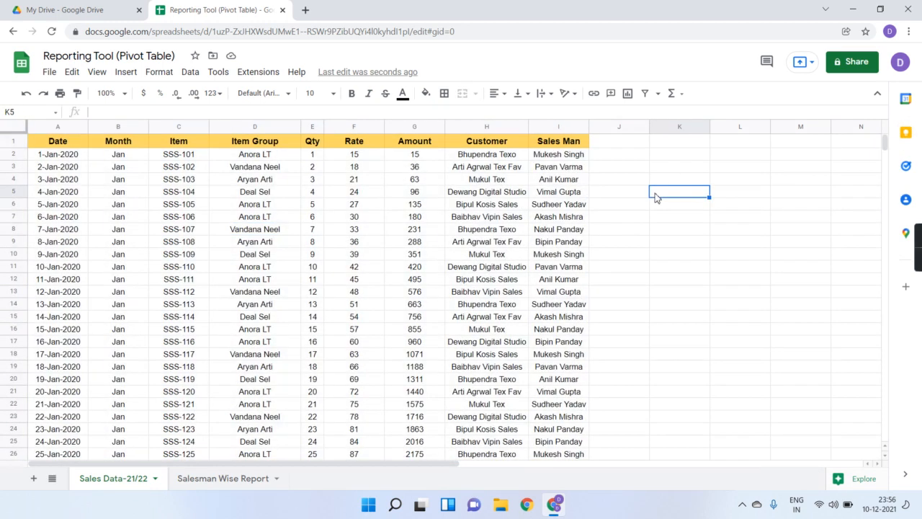
{"action": "left_click", "coordinate": [573, 158]}
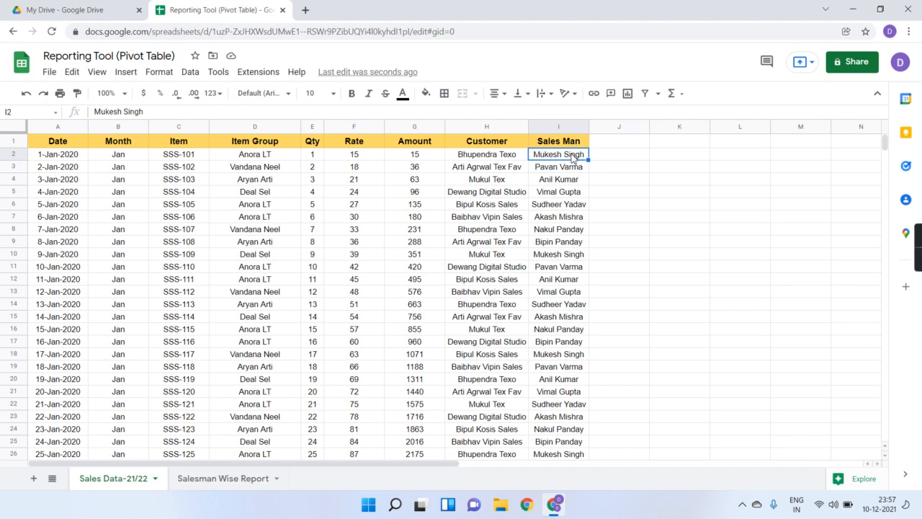
{"action": "left_click", "coordinate": [313, 157]}
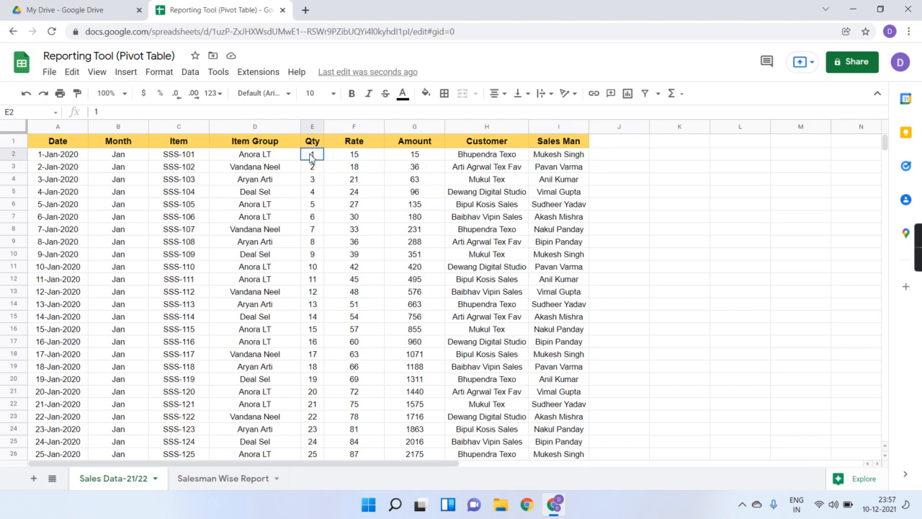
{"action": "left_click", "coordinate": [405, 159]}
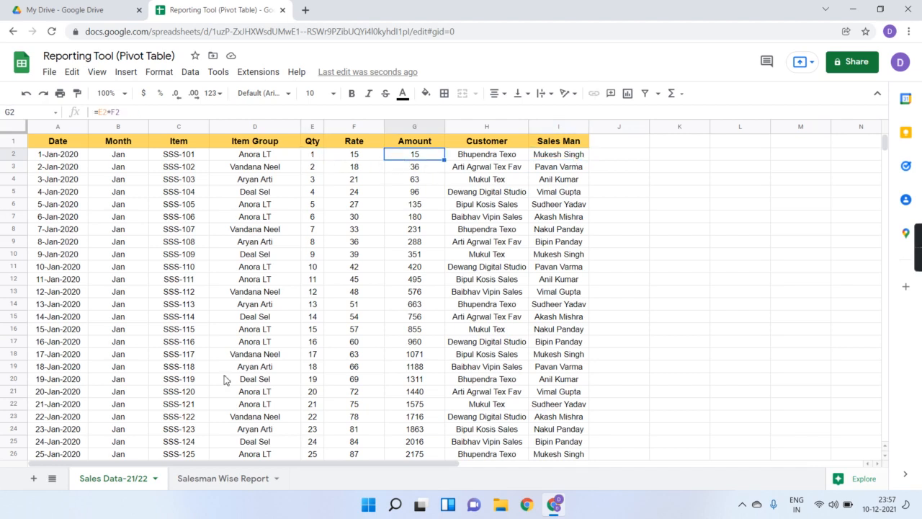
Return to the Salesman Wise Report sheet and examine the pivot table's Rows area, highlighting cells A3:A11
{"action": "left_click", "coordinate": [215, 476]}
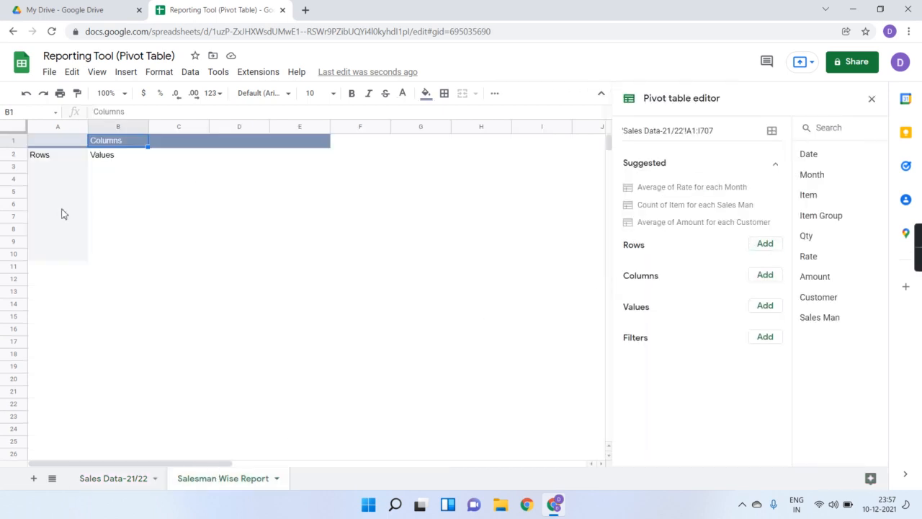
{"action": "left_click", "coordinate": [57, 165]}
{"action": "key", "text": "shift+Down"}
{"action": "key", "text": "shift+Down"}
{"action": "key", "text": "shift+Down"}
{"action": "key", "text": "shift+Down"}
{"action": "key", "text": "shift+Down"}
{"action": "key", "text": "shift+Down"}
{"action": "key", "text": "shift+Down"}
{"action": "key", "text": "shift+Down"}
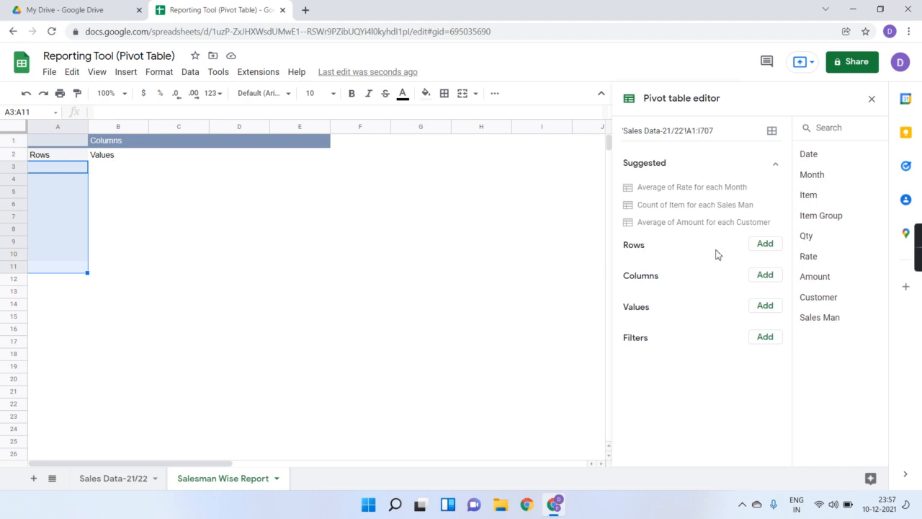
Add the Sales Man field to the pivot table's rows and check the listed salesmen
{"action": "left_click", "coordinate": [764, 244]}
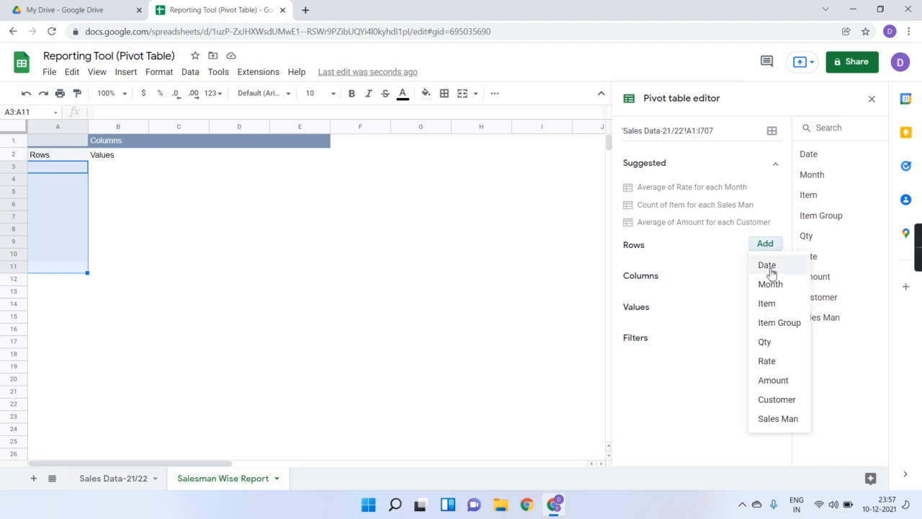
{"action": "left_click", "coordinate": [778, 418]}
{"action": "left_click", "coordinate": [413, 343]}
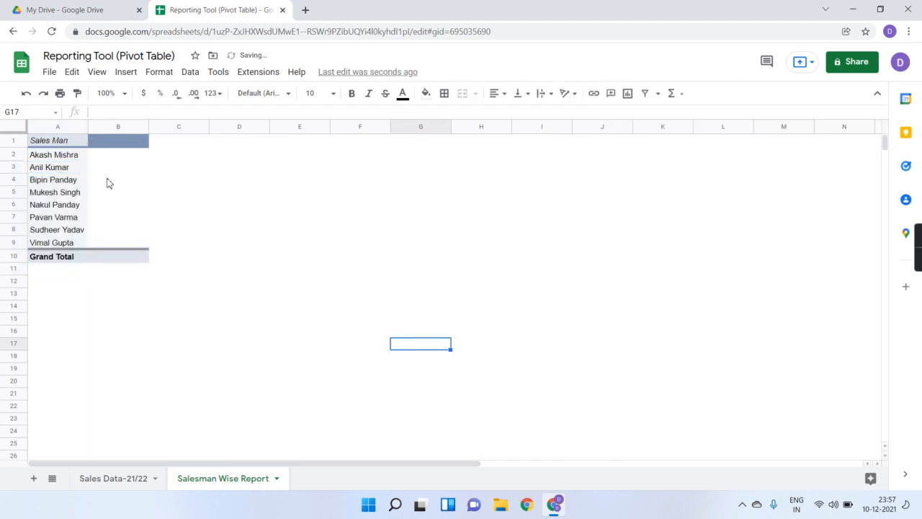
{"action": "left_click", "coordinate": [64, 158]}
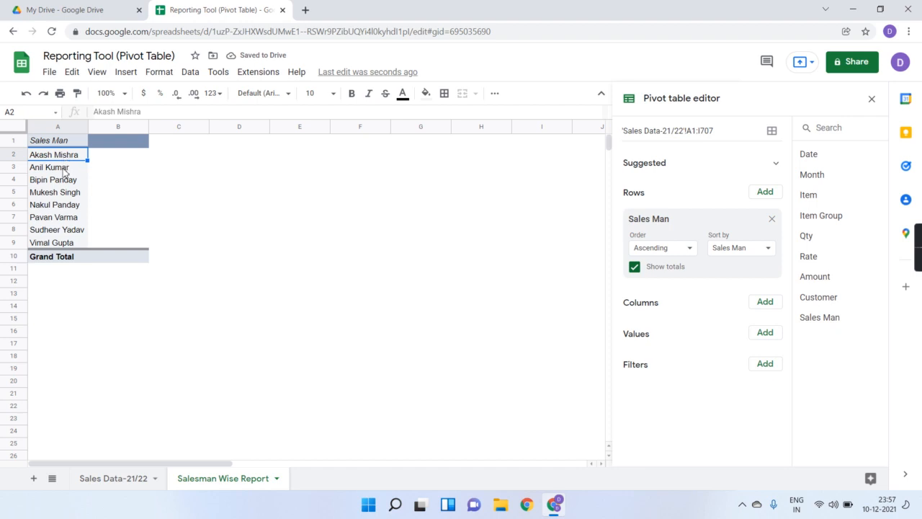
{"action": "left_click", "coordinate": [64, 167]}
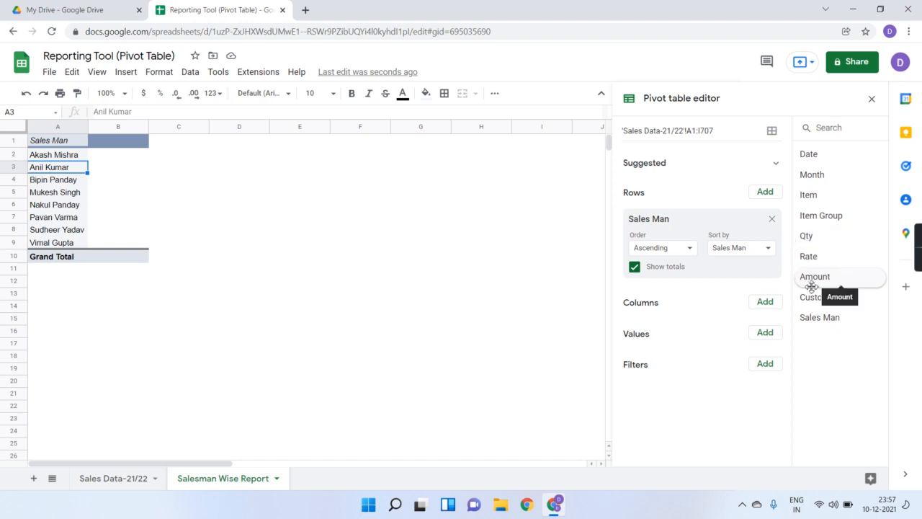
Add the Qty and Amount fields to the pivot table as values, both summarized by SUM
{"action": "left_click", "coordinate": [766, 333]}
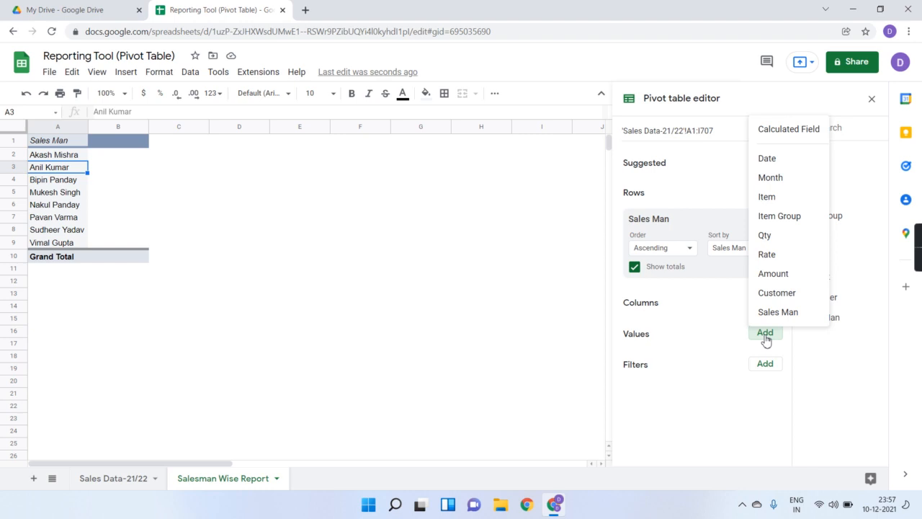
{"action": "left_click", "coordinate": [790, 240]}
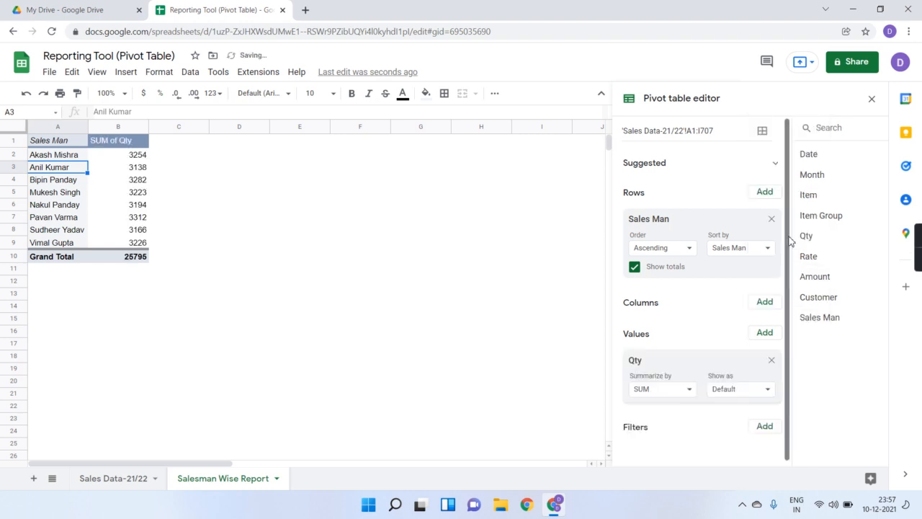
{"action": "left_click", "coordinate": [765, 333]}
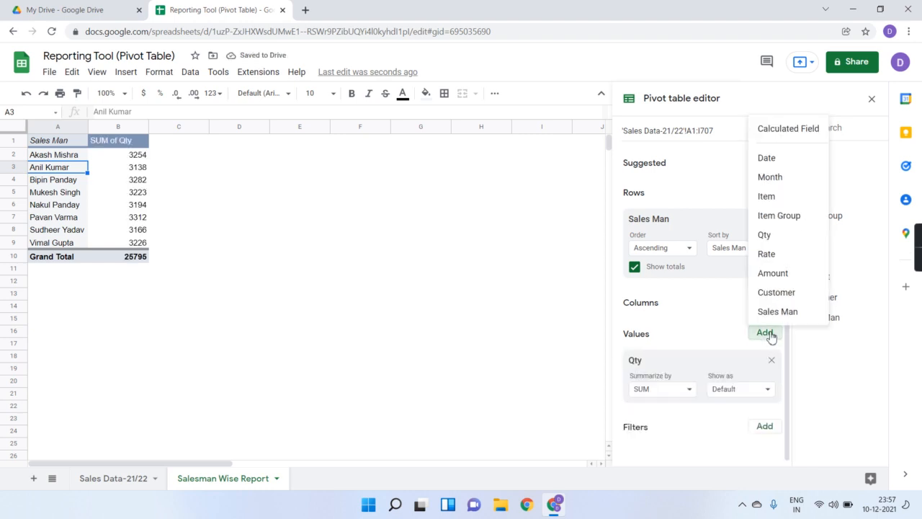
{"action": "left_click", "coordinate": [788, 281]}
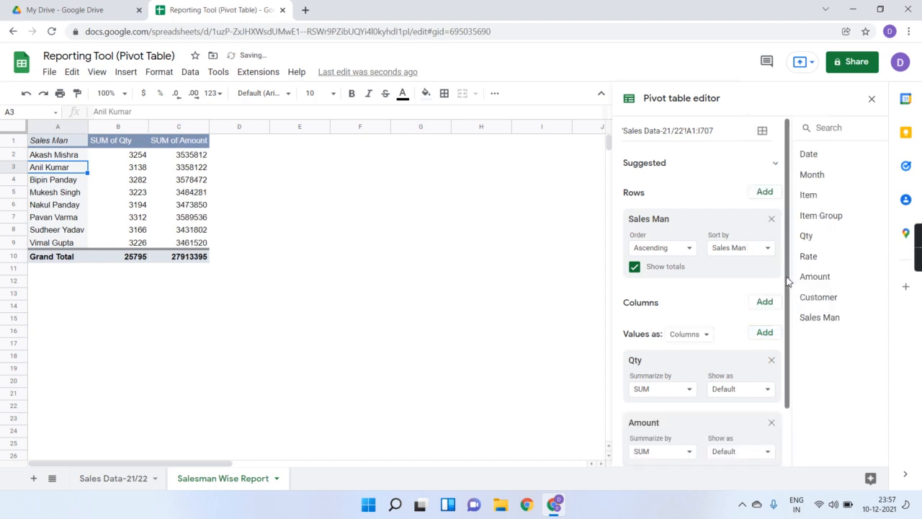
{"action": "left_click", "coordinate": [557, 273]}
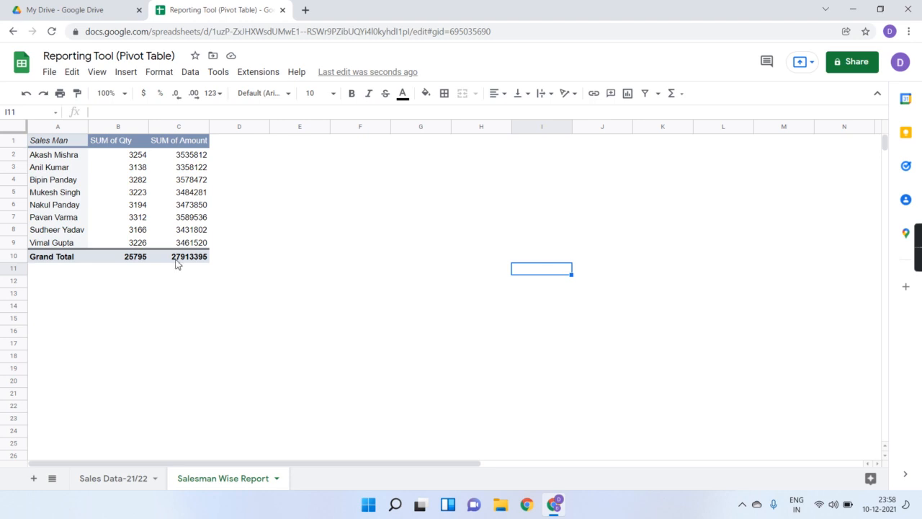
Filter the Sales Data-21/22 sheet's Sales Man column to show only the first salesman listed in the pivot table
{"action": "left_click", "coordinate": [66, 168]}
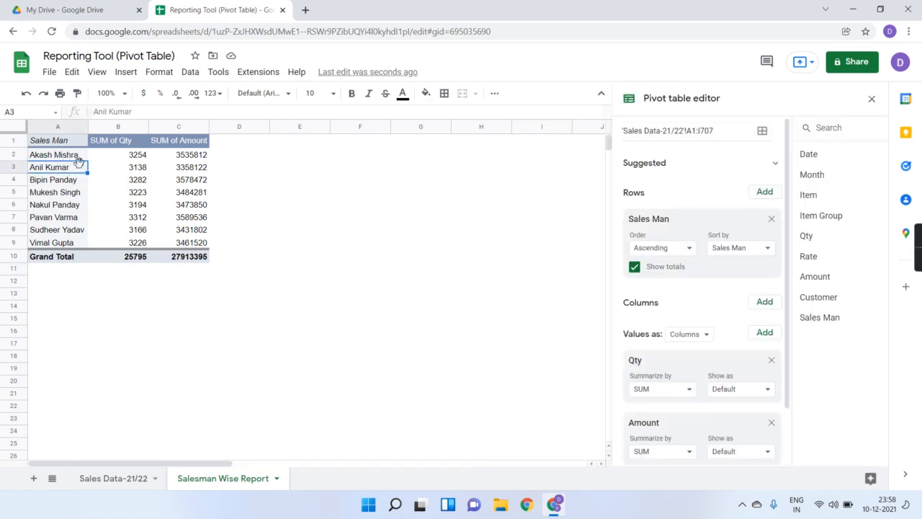
{"action": "left_click", "coordinate": [114, 160]}
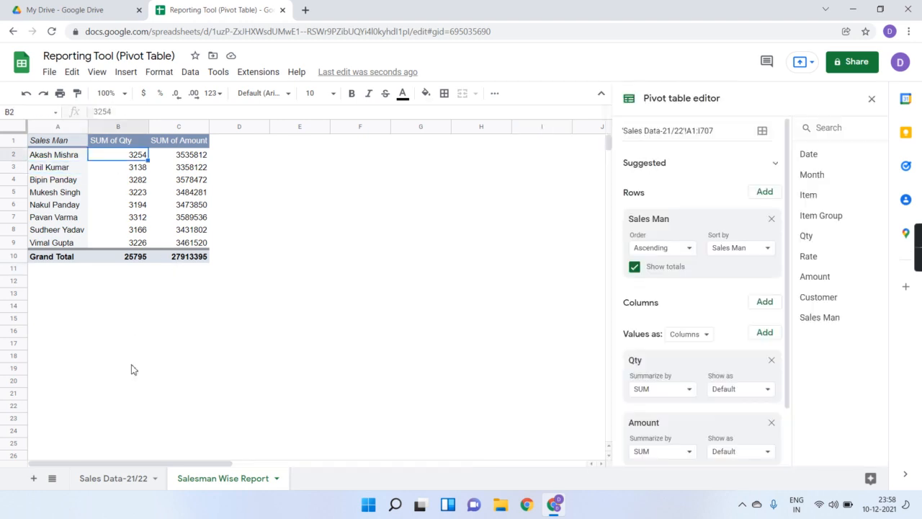
{"action": "left_click", "coordinate": [113, 478]}
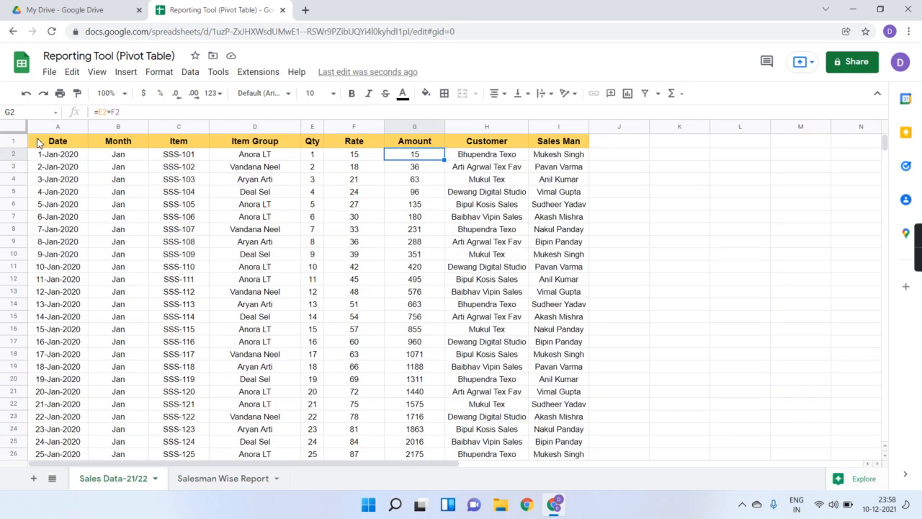
{"action": "left_click", "coordinate": [10, 141]}
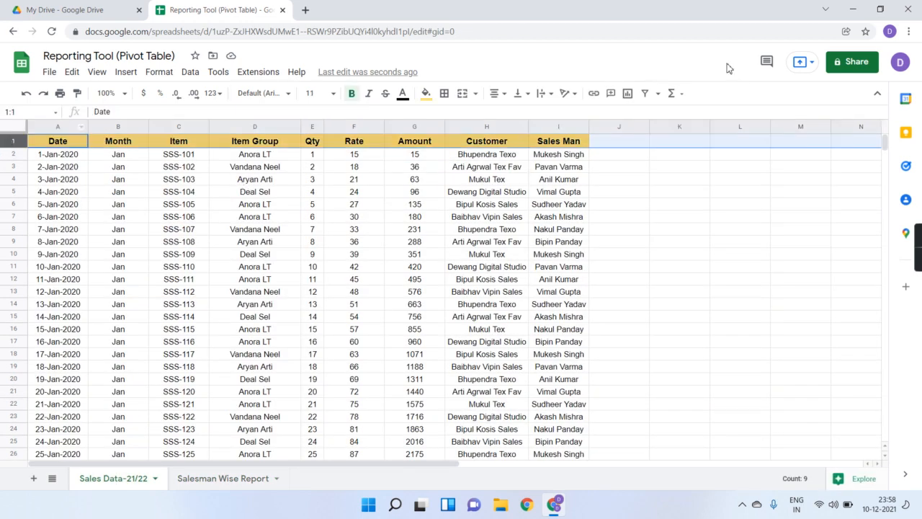
{"action": "left_click", "coordinate": [648, 98]}
{"action": "left_click", "coordinate": [582, 141]}
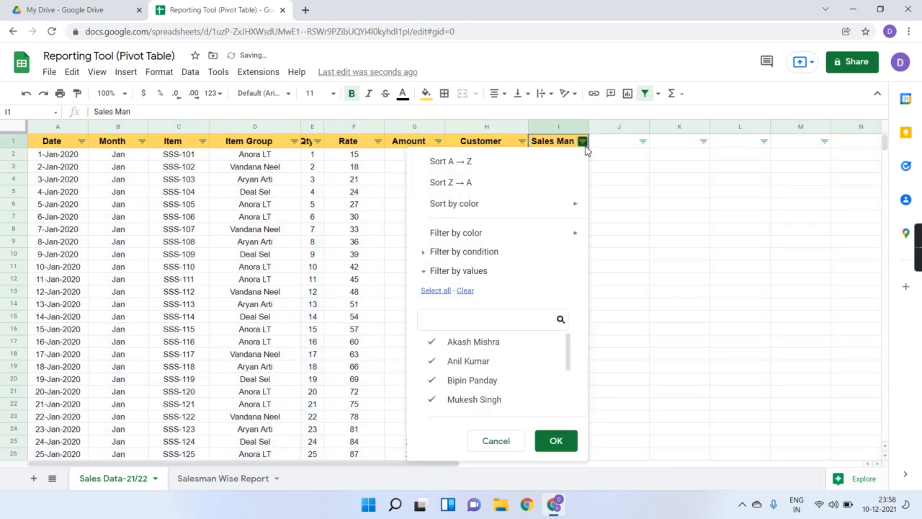
{"action": "left_click", "coordinate": [469, 292]}
{"action": "left_click", "coordinate": [468, 343]}
{"action": "left_click", "coordinate": [554, 440]}
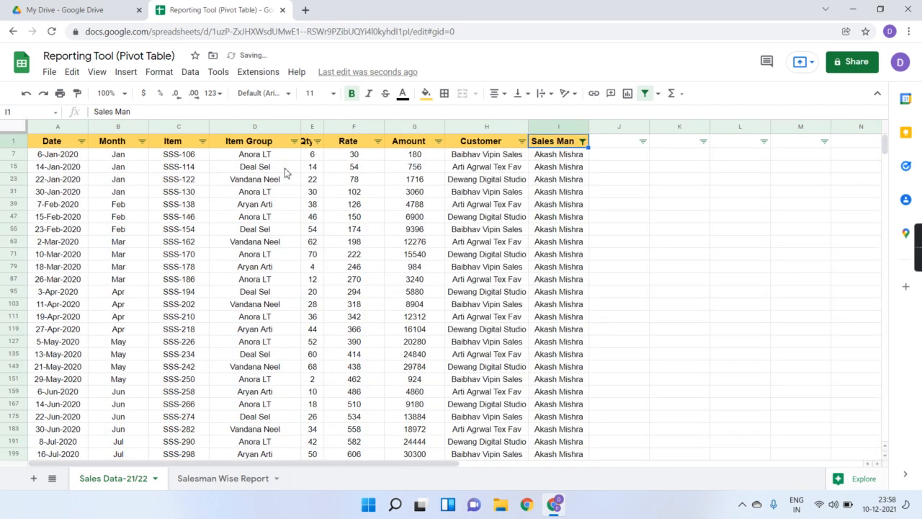
Check the sums of the filtered Qty and Amount columns on the Sales Data-21/22 sheet
{"action": "left_click", "coordinate": [312, 126]}
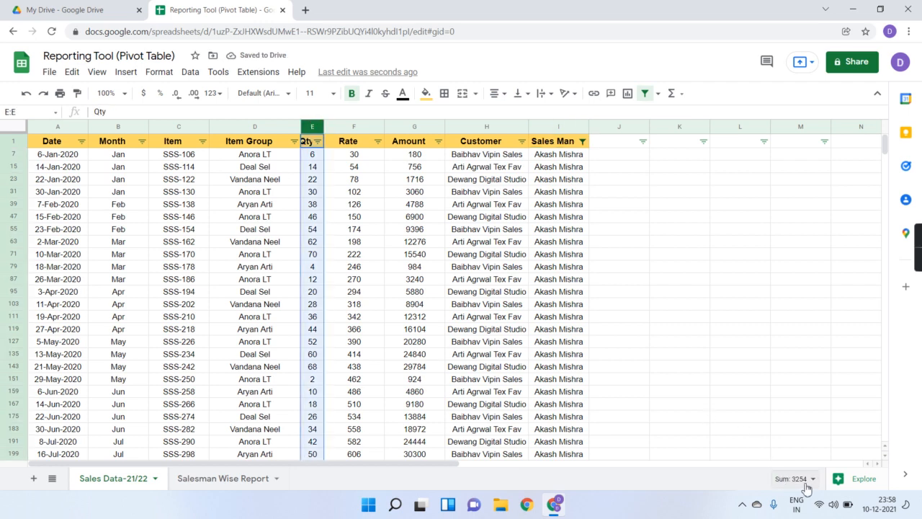
{"action": "scroll", "coordinate": [805, 489], "scroll_direction": "up", "scroll_amount": 5}
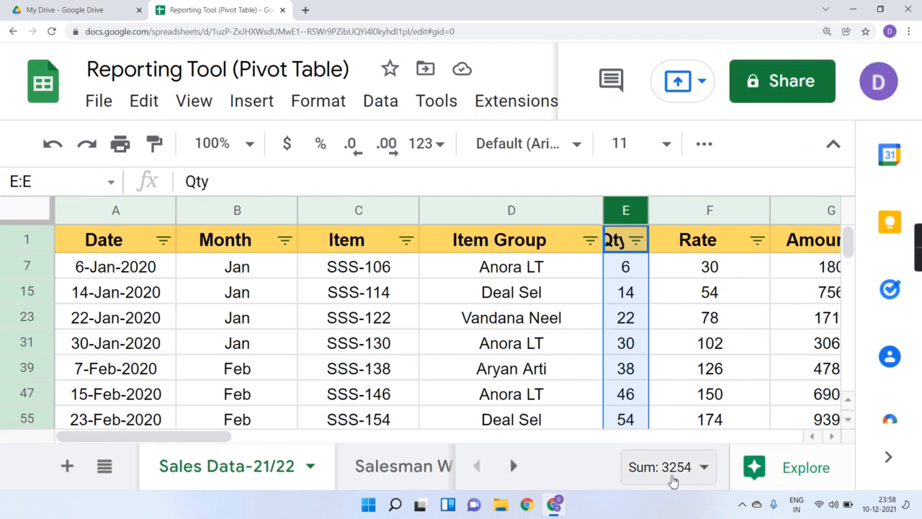
{"action": "left_click", "coordinate": [800, 210]}
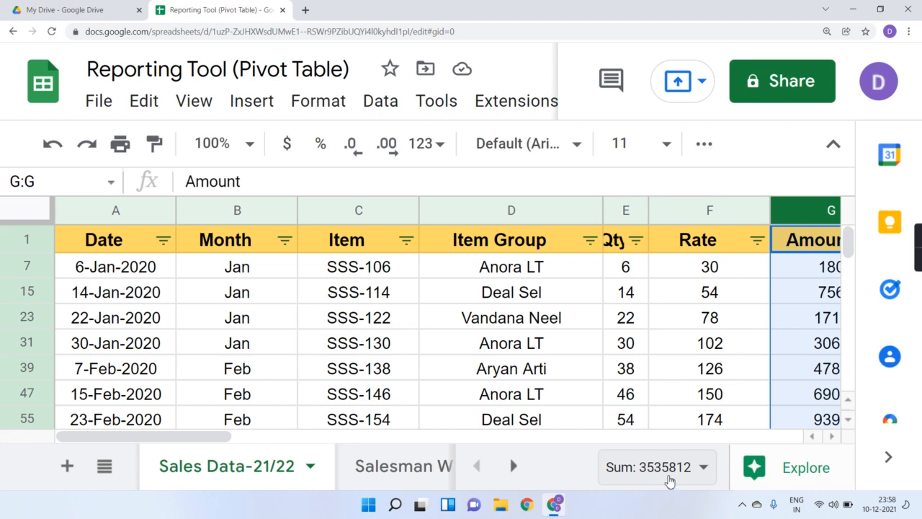
Compare the filtered sums with the first salesman's quantity and amount on the Salesman Wise Report sheet, closing the pivot table editor
{"action": "left_click", "coordinate": [412, 467]}
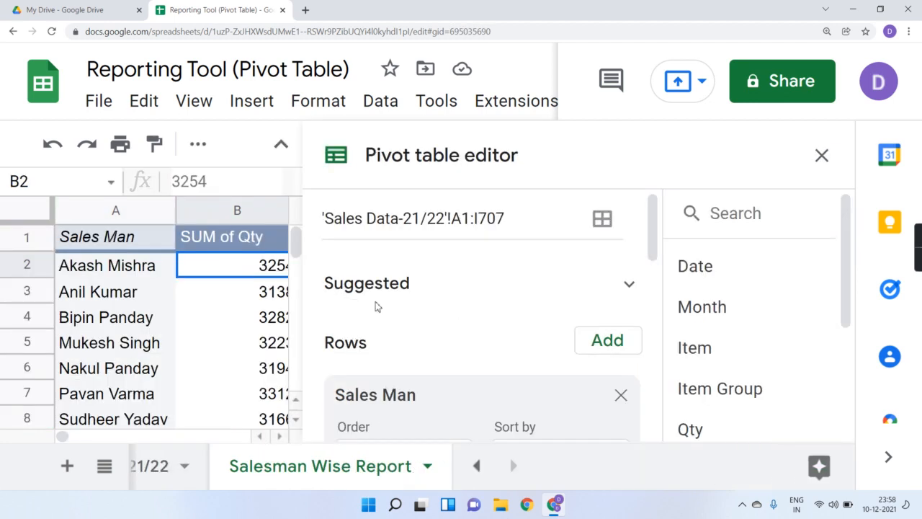
{"action": "left_click", "coordinate": [819, 156]}
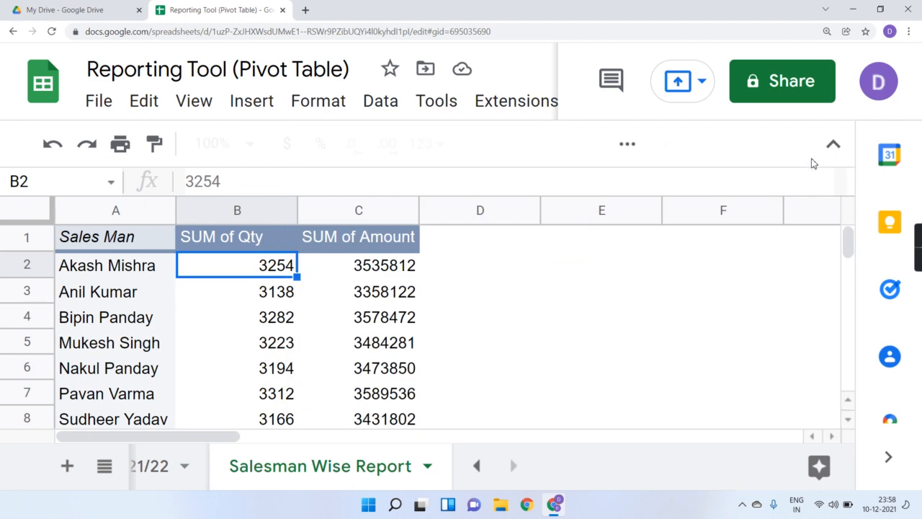
{"action": "left_click", "coordinate": [370, 272]}
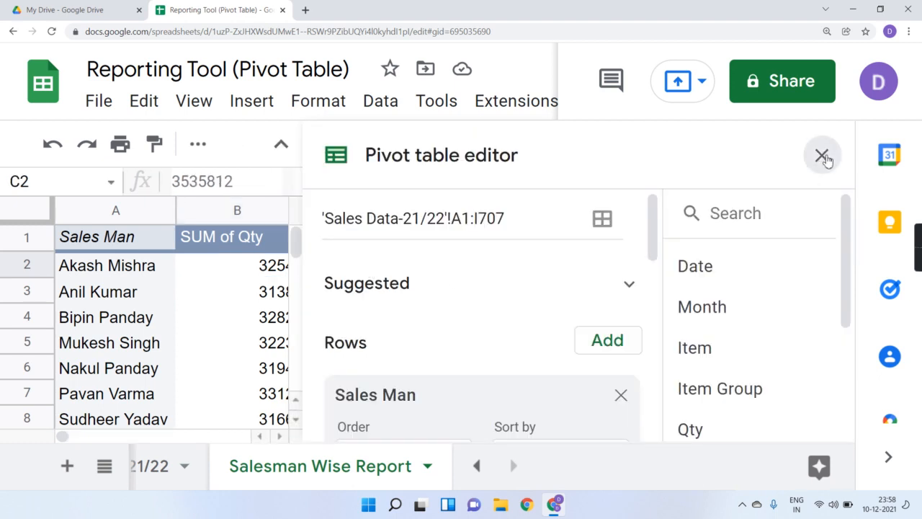
{"action": "left_click", "coordinate": [826, 159]}
{"action": "key", "text": "ctrl+minus"}
{"action": "key", "text": "ctrl+minus"}
{"action": "key", "text": "ctrl+minus"}
{"action": "key", "text": "ctrl+minus"}
{"action": "key", "text": "ctrl+minus"}
{"action": "key", "text": "ctrl+plus"}
{"action": "key", "text": "ctrl+plus"}
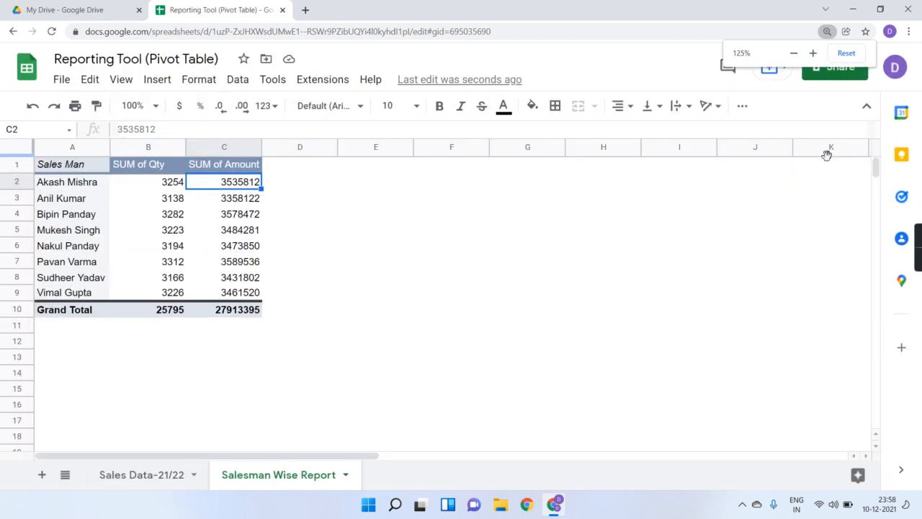
{"action": "left_click", "coordinate": [498, 253]}
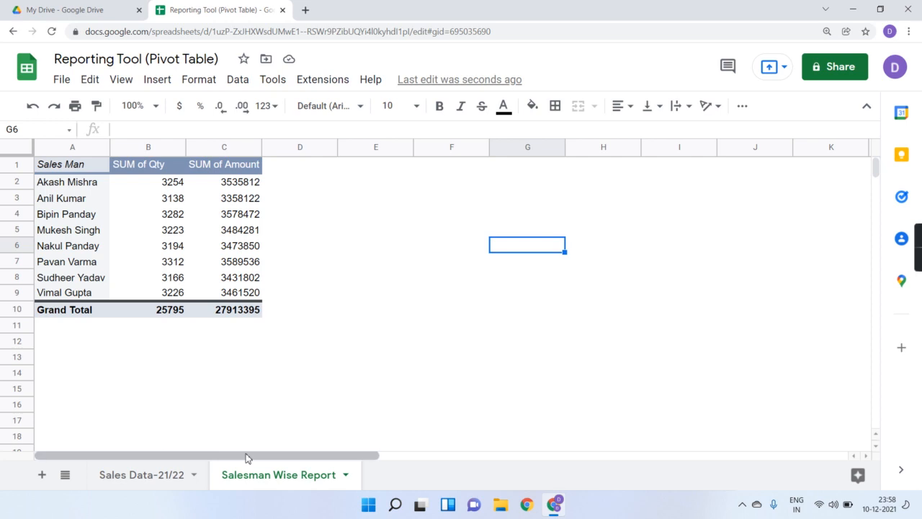
Add a new sheet and name it Monthly Report
{"action": "left_click", "coordinate": [41, 476]}
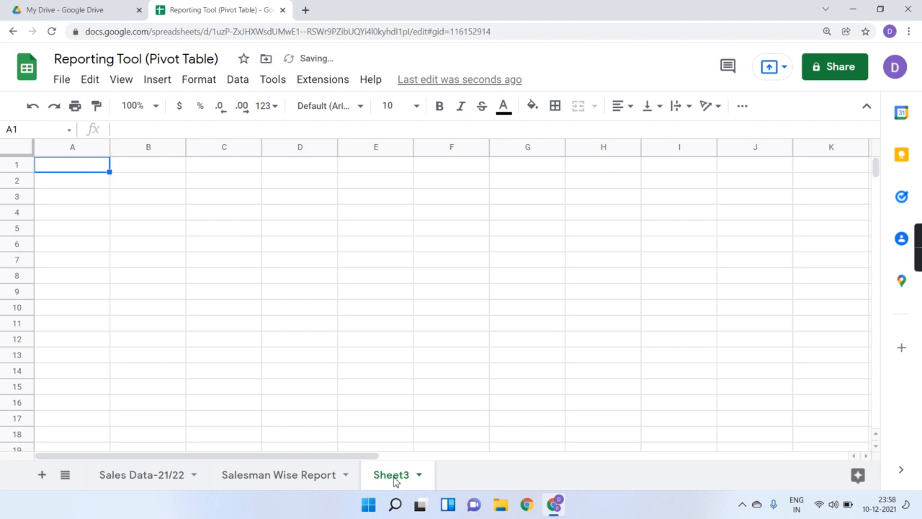
{"action": "double_click", "coordinate": [395, 476]}
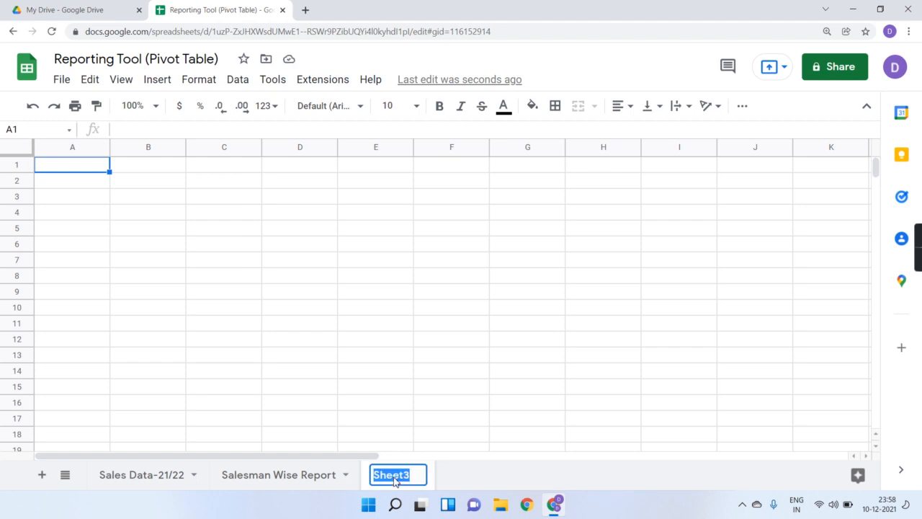
{"action": "type", "text": "MO"}
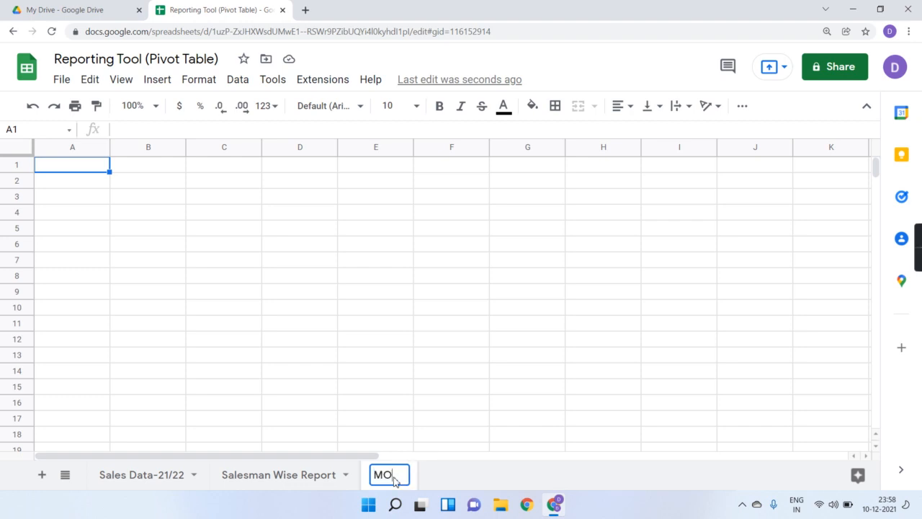
{"action": "key", "text": "BackSpace"}
{"action": "type", "text": "onthly R"}
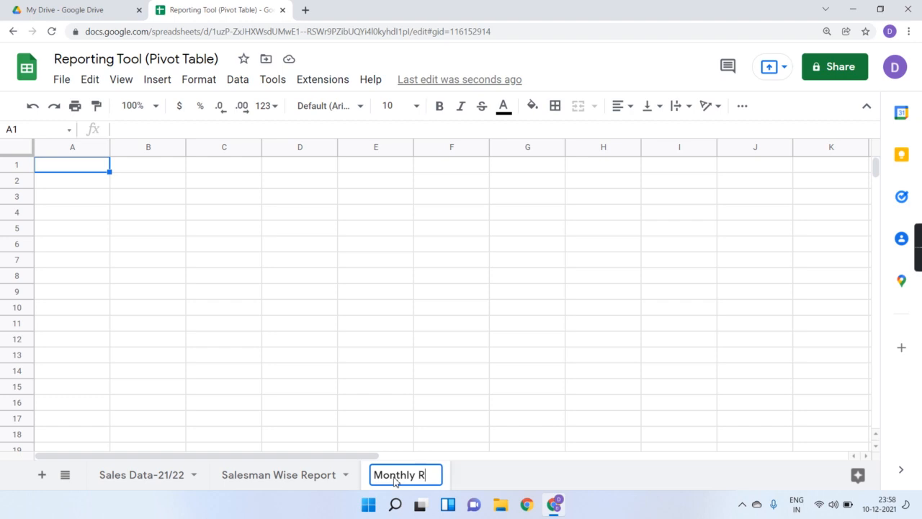
{"action": "type", "text": "eport"}
{"action": "key", "text": "Return"}
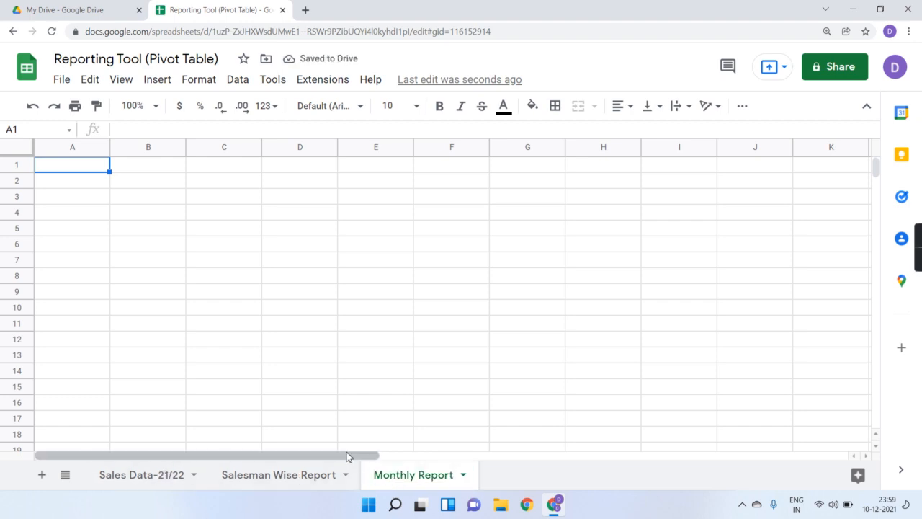
Delete the empty Monthly Report sheet
{"action": "left_click", "coordinate": [462, 474]}
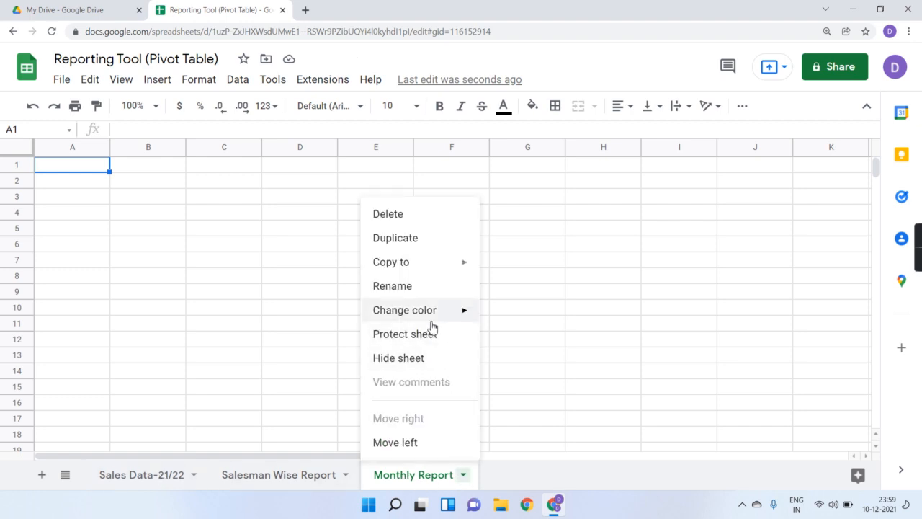
{"action": "left_click", "coordinate": [425, 218]}
{"action": "left_click", "coordinate": [649, 301]}
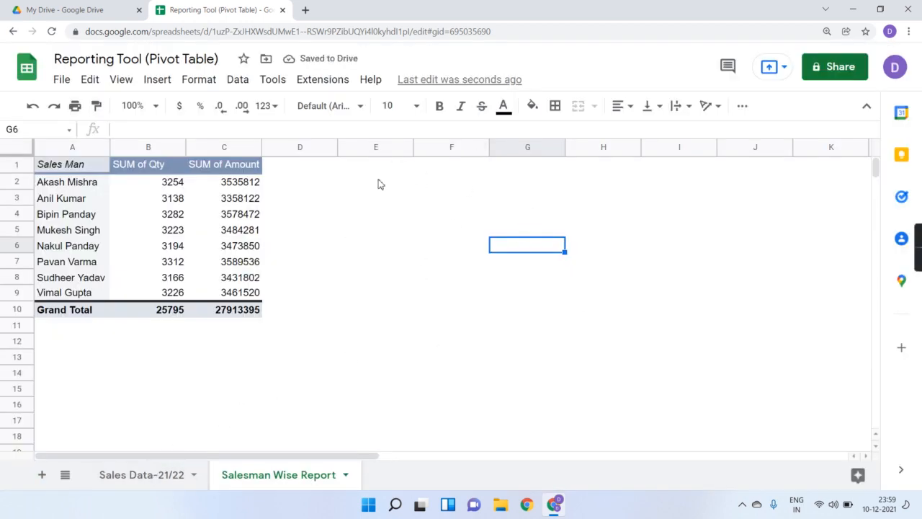
Remove the filter from the Sales Data-21/22 sheet so that all sales rows are shown
{"action": "left_click", "coordinate": [128, 477]}
{"action": "left_click", "coordinate": [274, 314]}
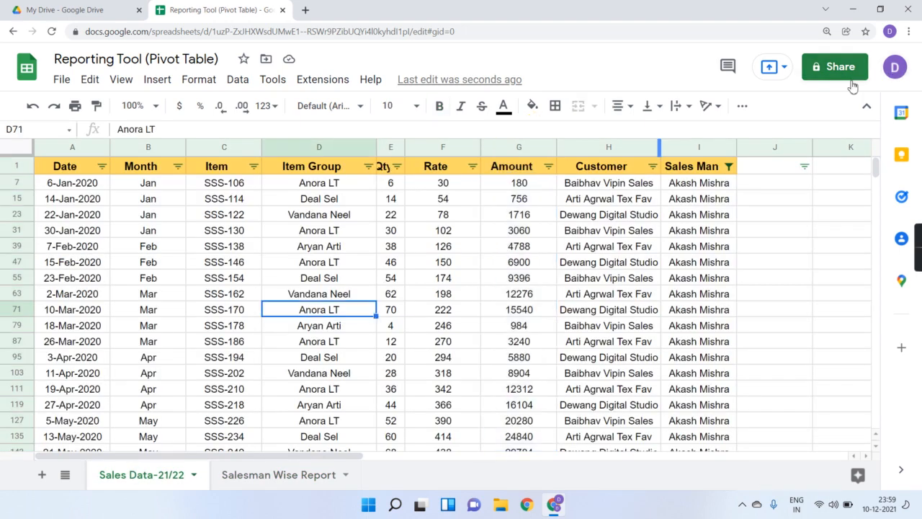
{"action": "left_click", "coordinate": [743, 106]}
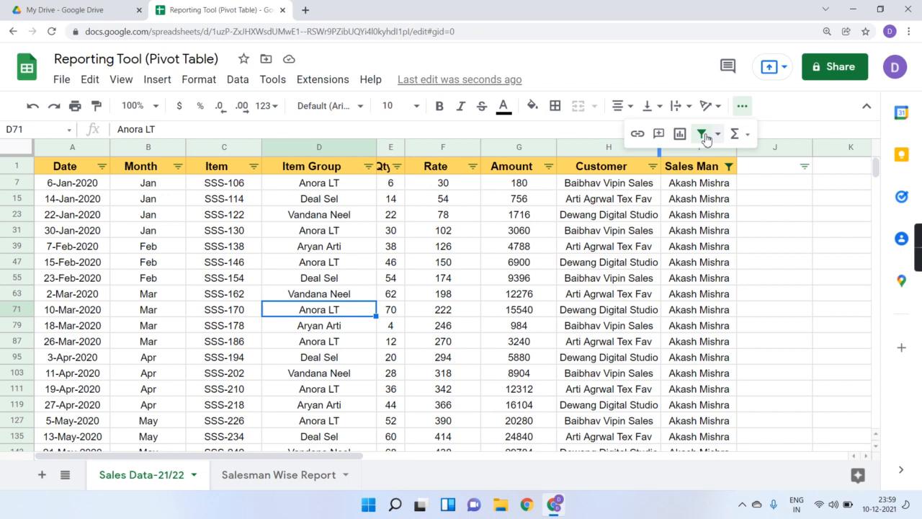
{"action": "left_click", "coordinate": [702, 134]}
{"action": "left_click", "coordinate": [591, 281]}
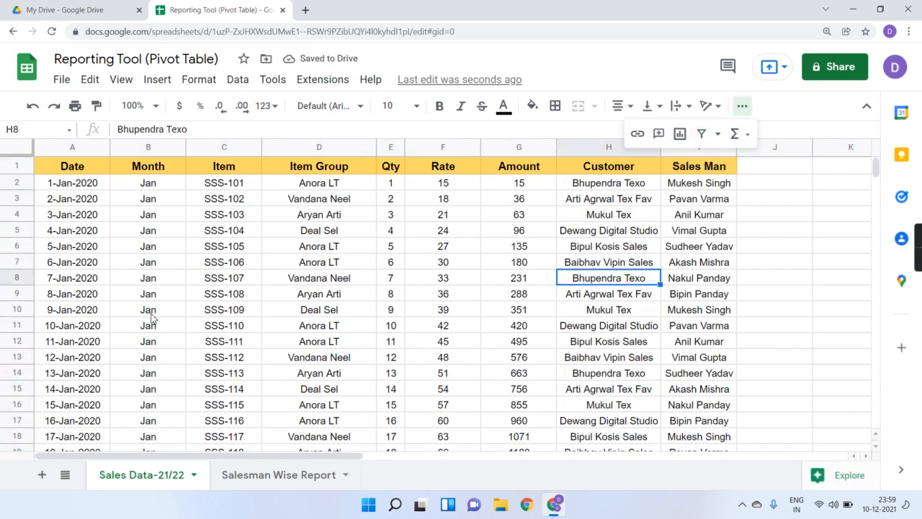
Create a pivot table on a new sheet from the full data range A1:I707 of the Sales Data-21/22 sheet
{"action": "left_click", "coordinate": [182, 263]}
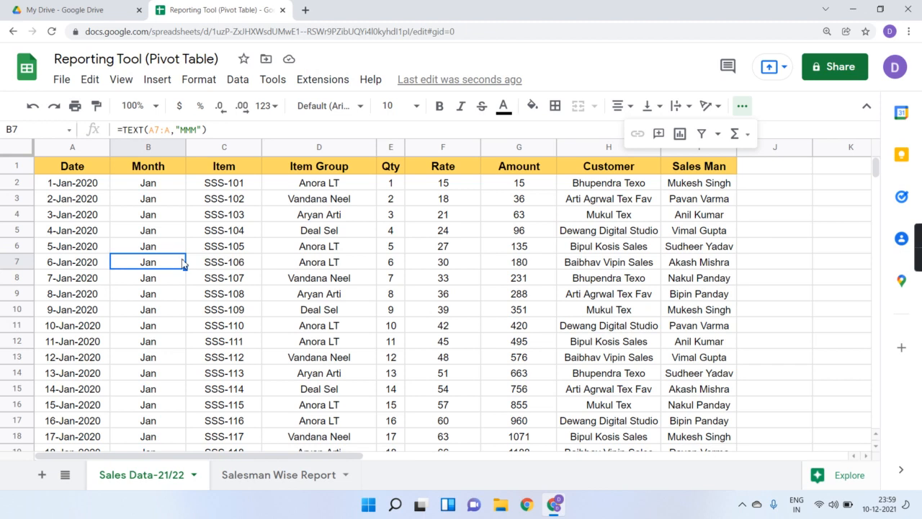
{"action": "key", "text": "ctrl+a"}
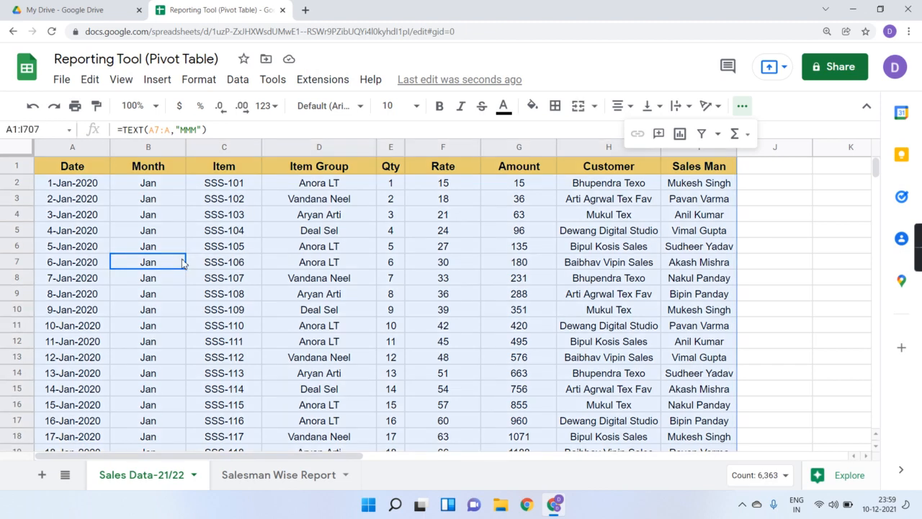
{"action": "left_click", "coordinate": [158, 79]}
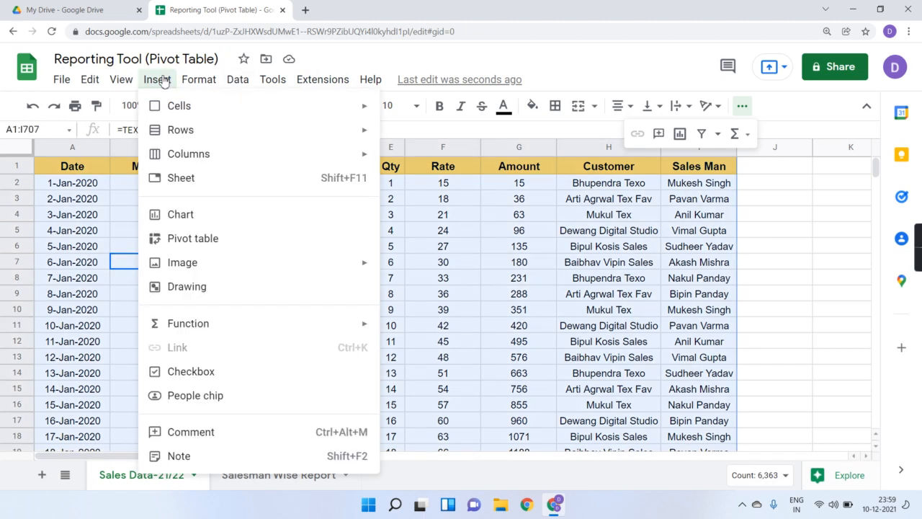
{"action": "left_click", "coordinate": [189, 241]}
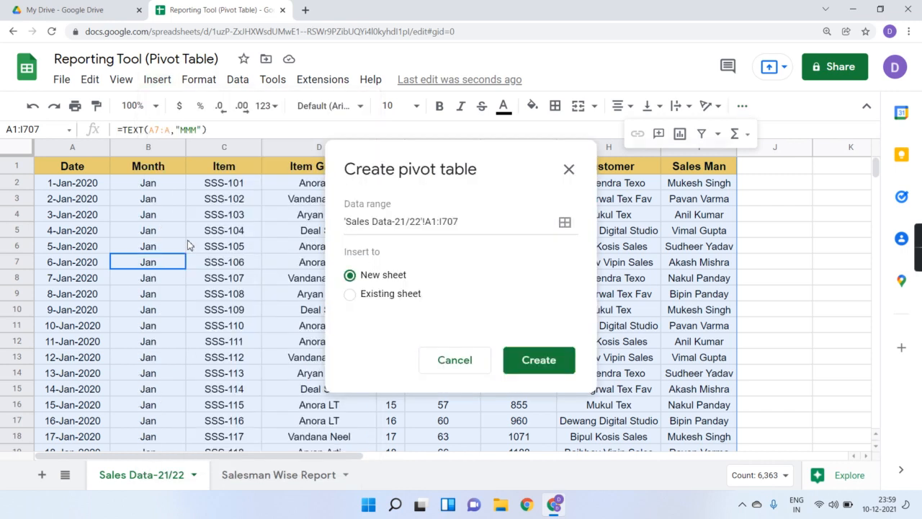
{"action": "left_click", "coordinate": [538, 360]}
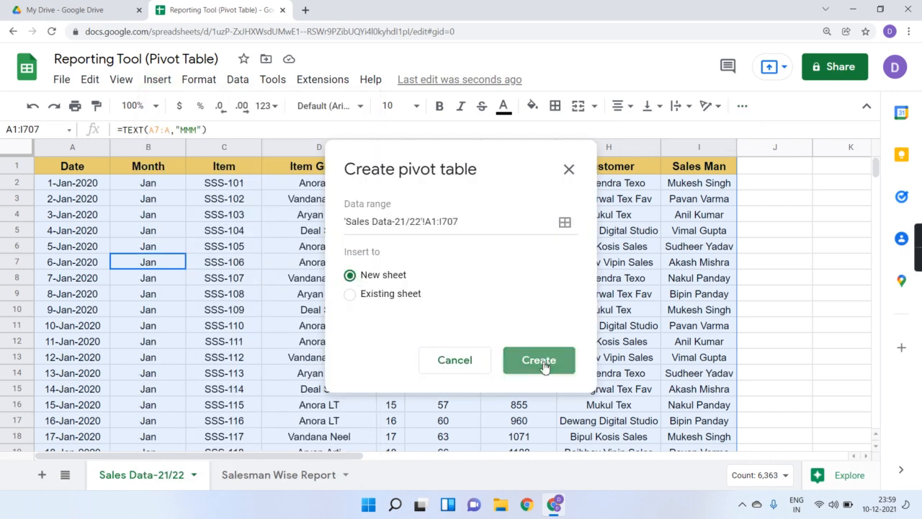
Rename the new pivot table sheet as Monthly Report
{"action": "double_click", "coordinate": [263, 475]}
{"action": "type", "text": "Monthly Re"}
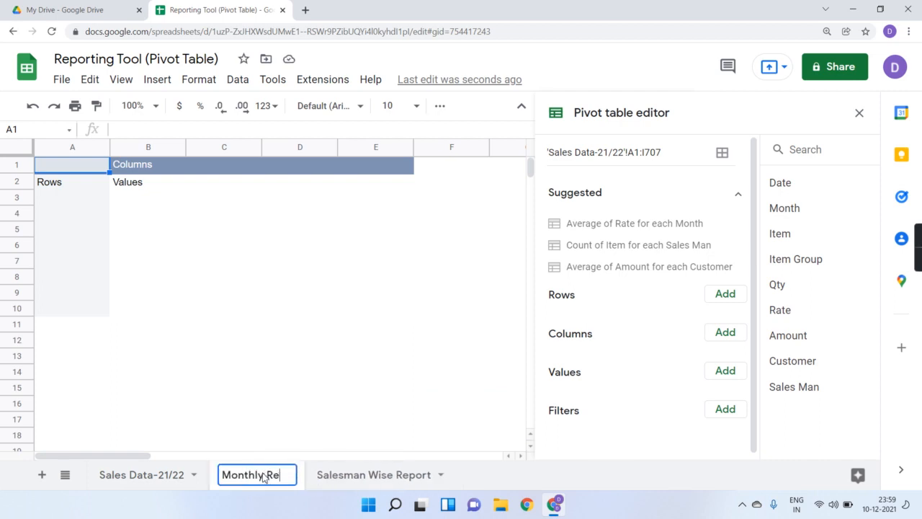
{"action": "type", "text": "port"}
{"action": "key", "text": "Return"}
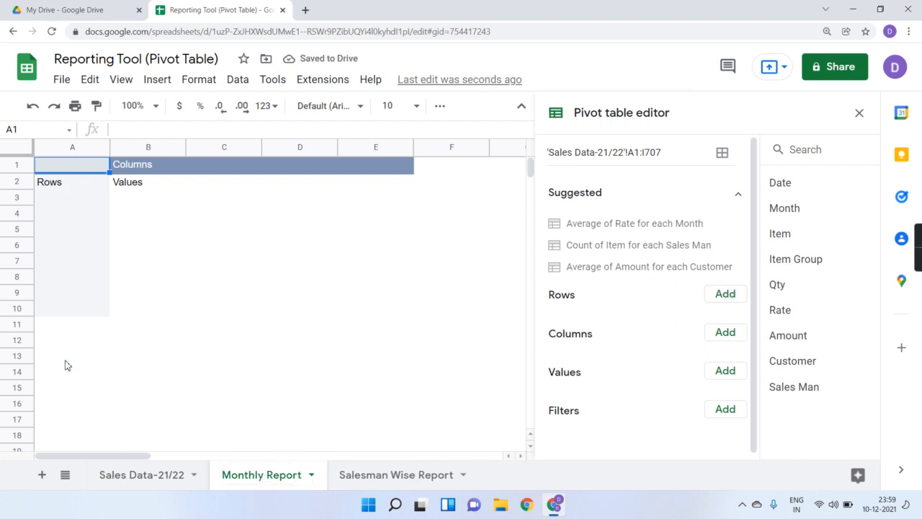
Set up the pivot table with Month as rows and the Qty and Amount fields as values summarized by SUM
{"action": "left_click", "coordinate": [725, 294]}
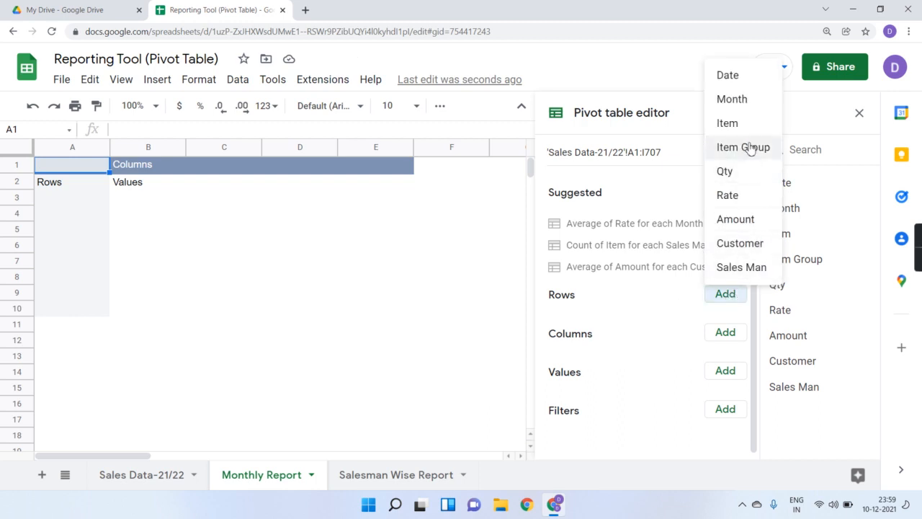
{"action": "left_click", "coordinate": [745, 101]}
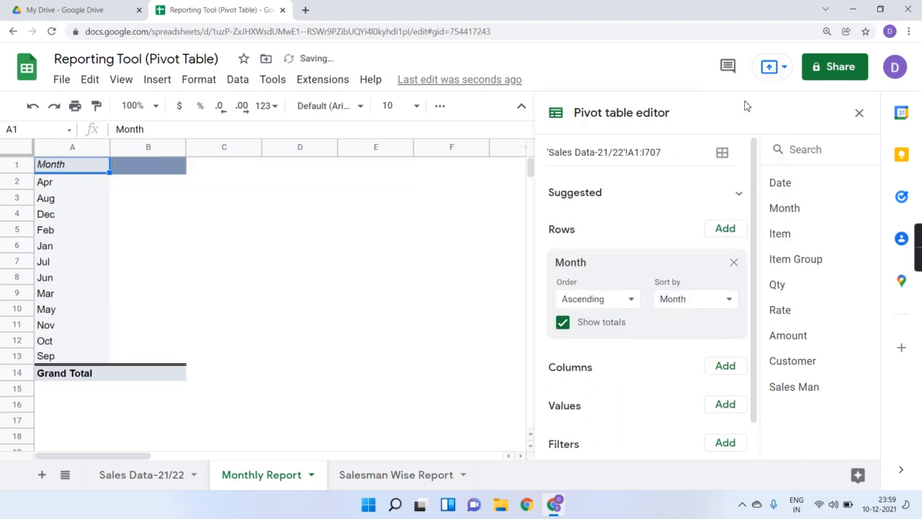
{"action": "scroll", "coordinate": [643, 394], "scroll_direction": "down", "scroll_amount": 1}
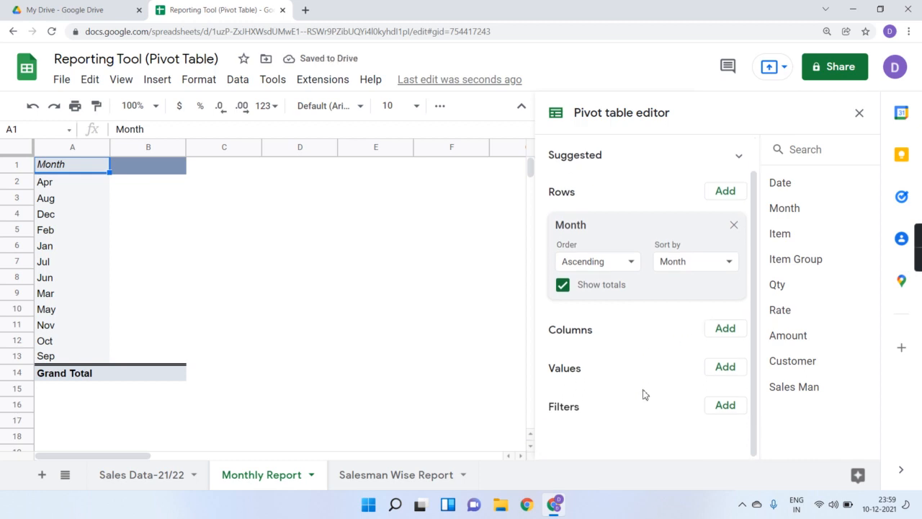
{"action": "left_click", "coordinate": [732, 368]}
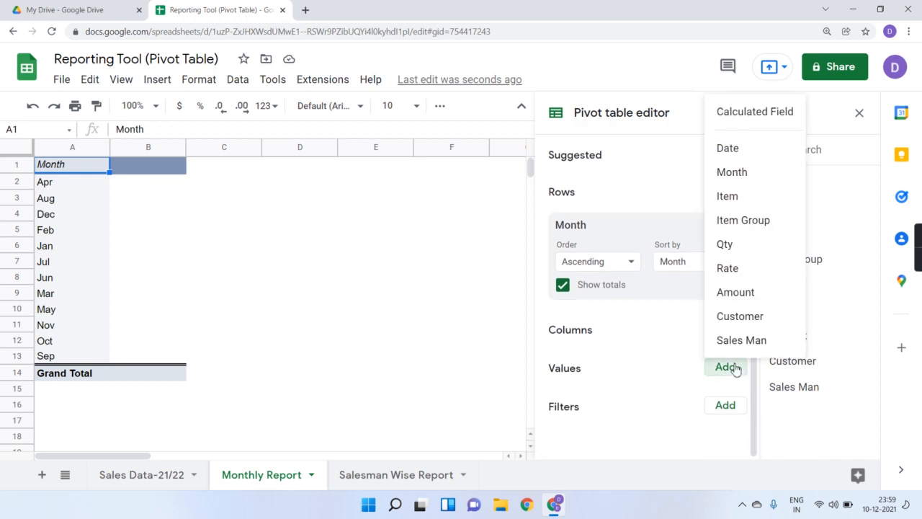
{"action": "left_click", "coordinate": [747, 248]}
{"action": "scroll", "coordinate": [663, 383], "scroll_direction": "down", "scroll_amount": 2}
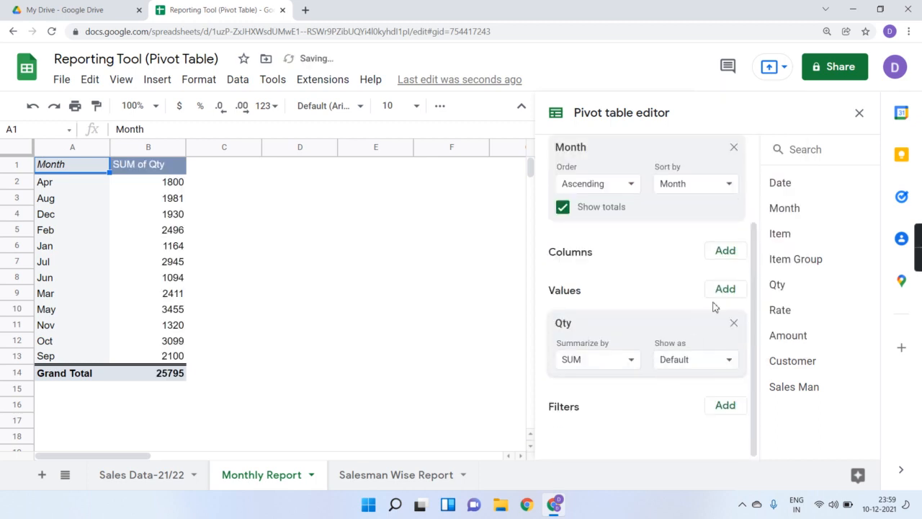
{"action": "left_click", "coordinate": [724, 289]}
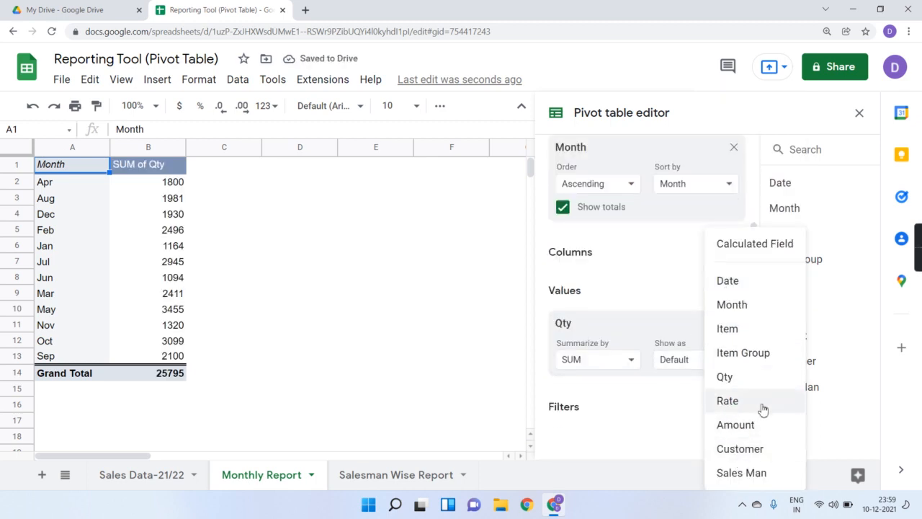
{"action": "left_click", "coordinate": [757, 428]}
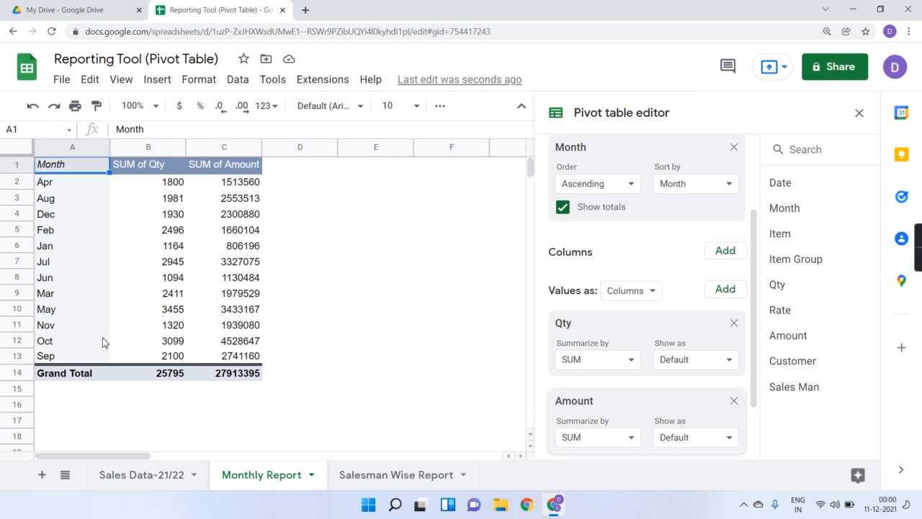
Look over the Customer column on the Sales Data-21/22 sheet and return to the Monthly Report sheet
{"action": "left_click", "coordinate": [173, 472]}
{"action": "left_click", "coordinate": [652, 278]}
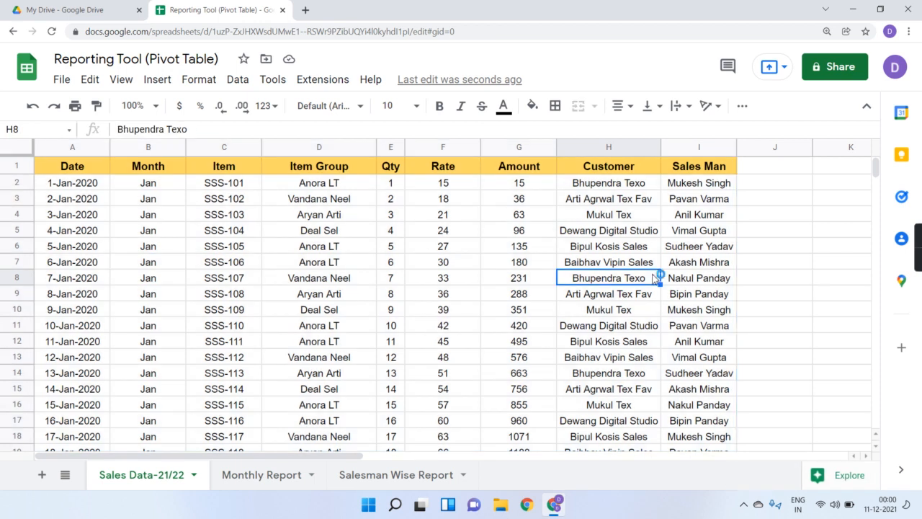
{"action": "left_click", "coordinate": [621, 189]}
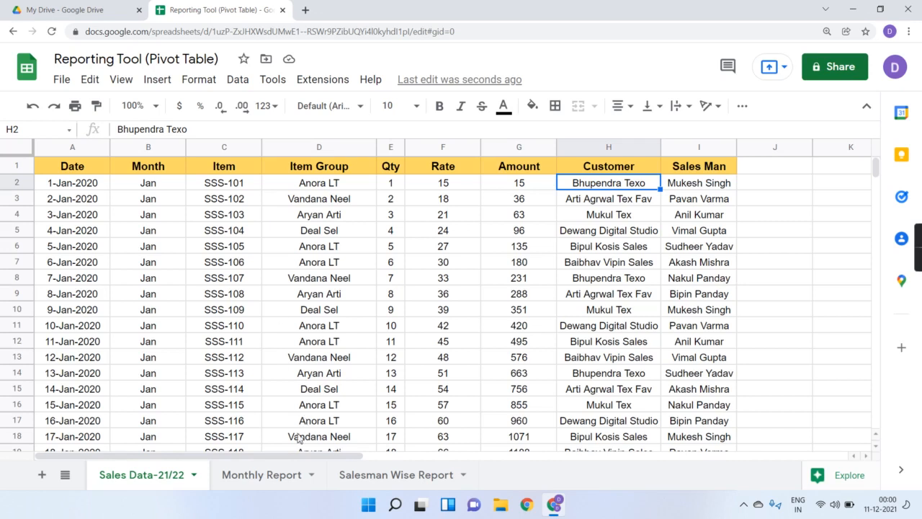
{"action": "left_click", "coordinate": [268, 474]}
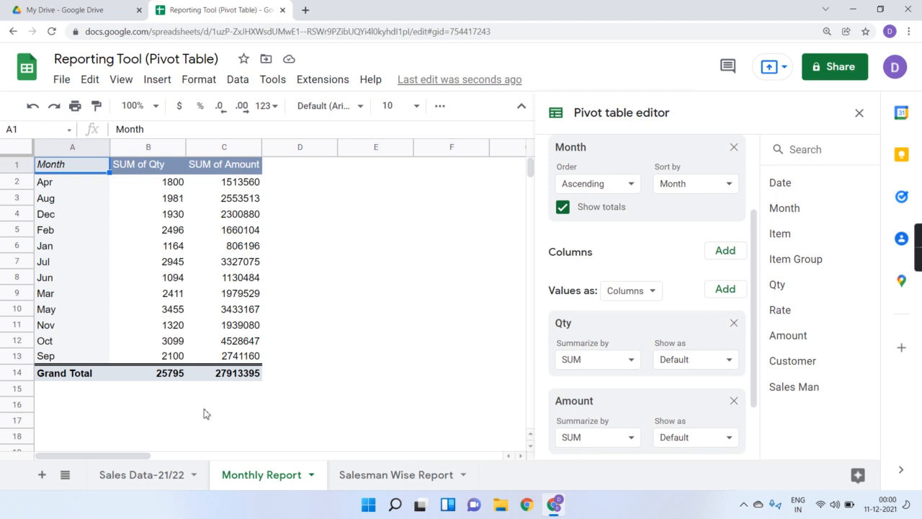
Remove the Amount and Qty values and the Month rows from the pivot table, and close the pivot table editor
{"action": "scroll", "coordinate": [674, 338], "scroll_direction": "down", "scroll_amount": 1}
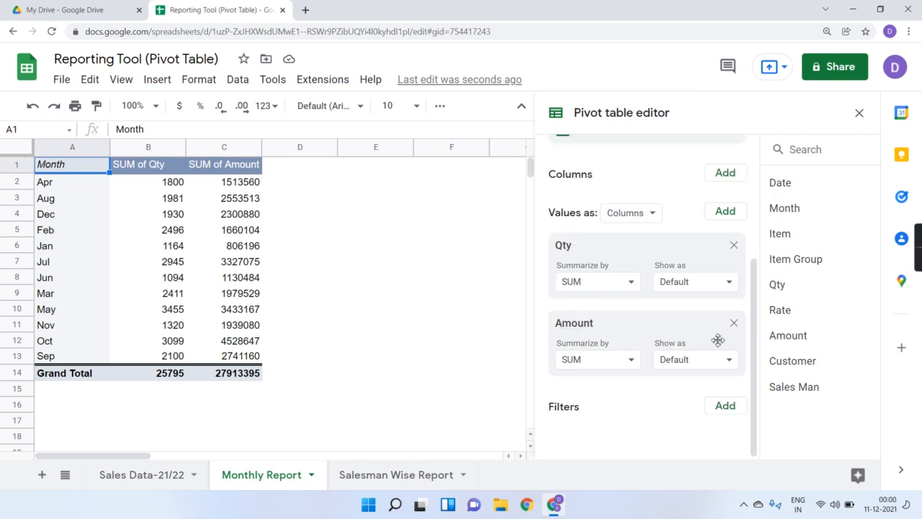
{"action": "left_click", "coordinate": [734, 325]}
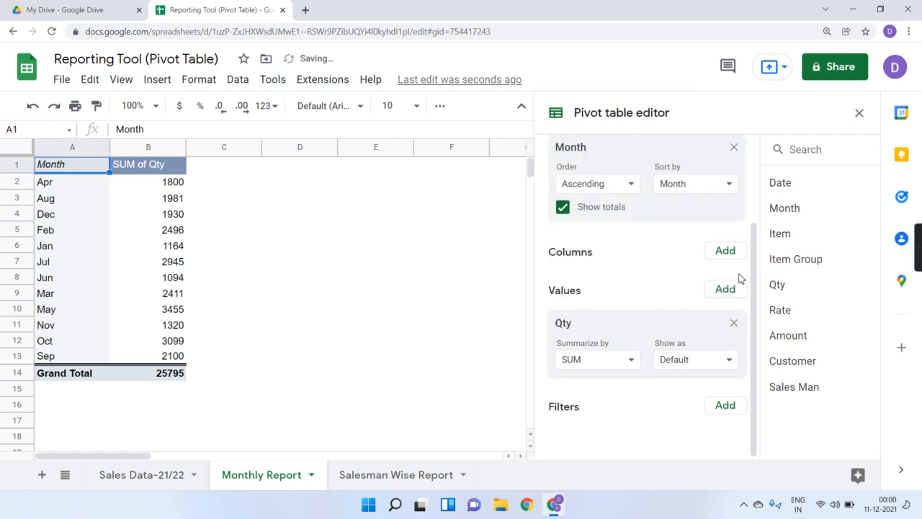
{"action": "left_click", "coordinate": [734, 325]}
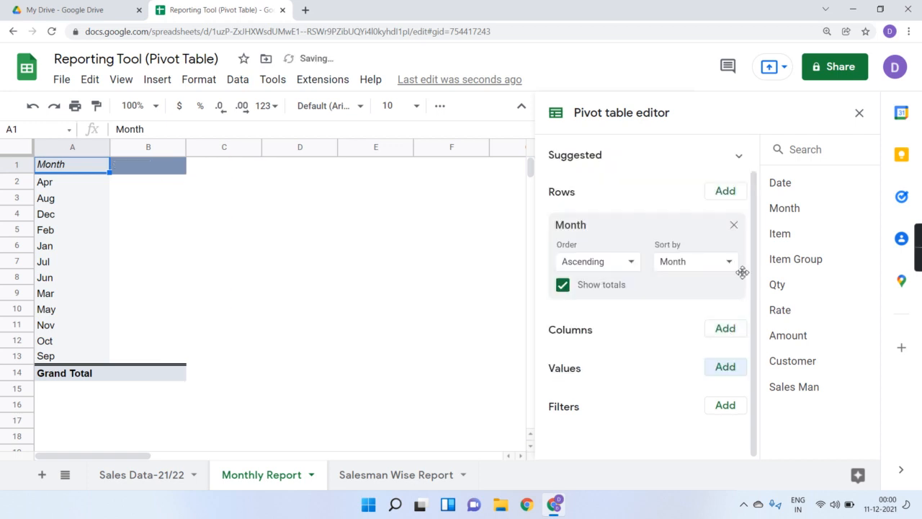
{"action": "left_click", "coordinate": [734, 224]}
{"action": "left_click", "coordinate": [147, 235]}
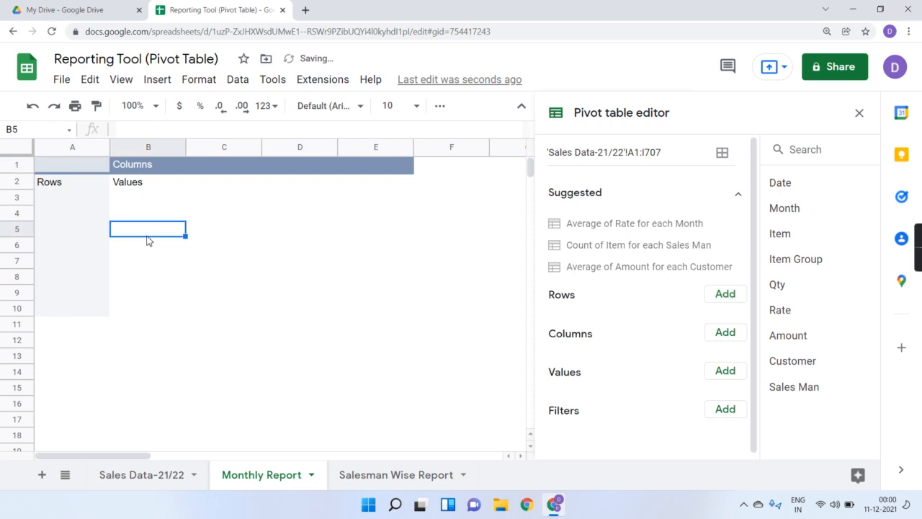
{"action": "left_click", "coordinate": [860, 114]}
{"action": "left_click", "coordinate": [522, 216]}
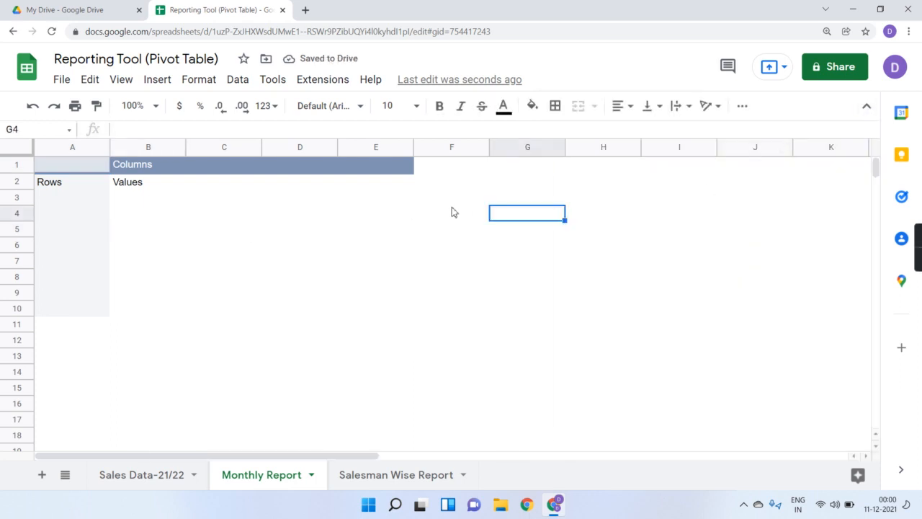
Start a sample layout beside the pivot table with the heading Customer Name in H2 and entries A and B below it
{"action": "left_click", "coordinate": [573, 186]}
{"action": "type", "text": "Customer Name"}
{"action": "key", "text": "Return"}
{"action": "type", "text": "A"}
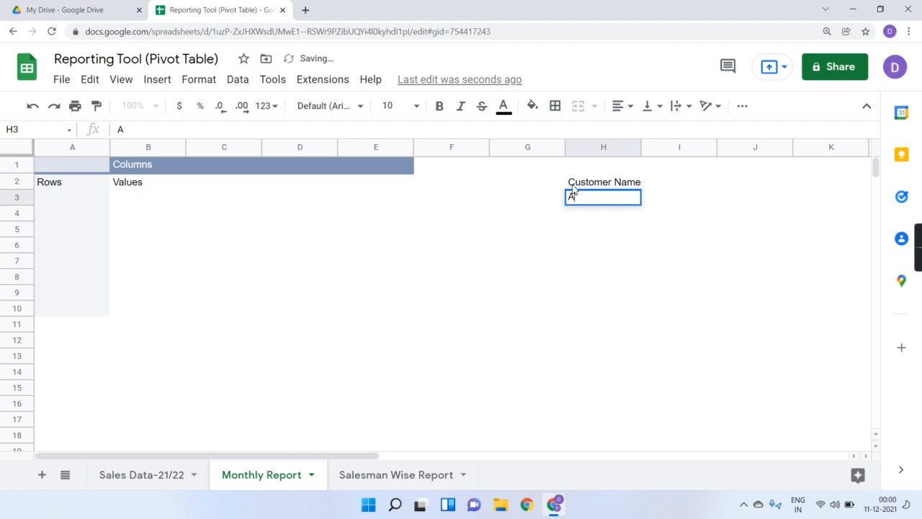
{"action": "key", "text": "Return"}
{"action": "type", "text": "B"}
{"action": "key", "text": "Return"}
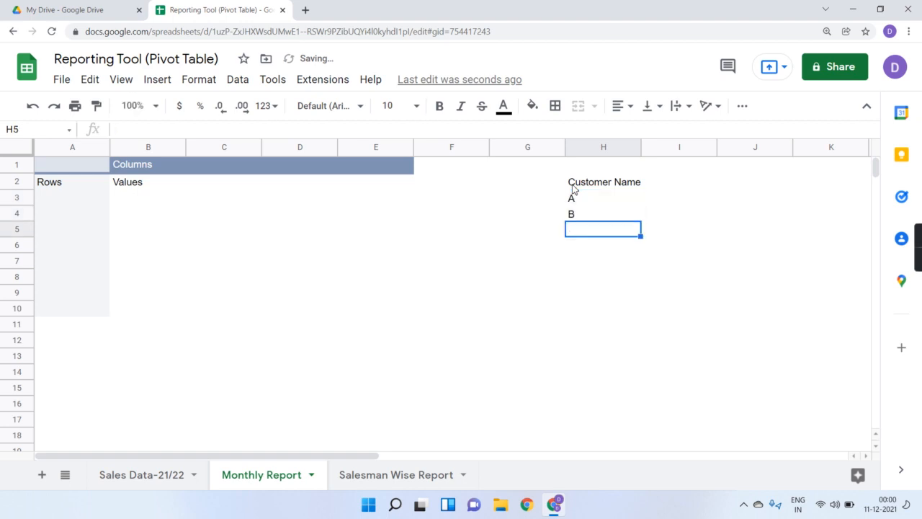
Enter the month headings Jan in I2 and Feb in J2 of the sample layout
{"action": "left_click", "coordinate": [676, 184]}
{"action": "type", "text": "Jan"}
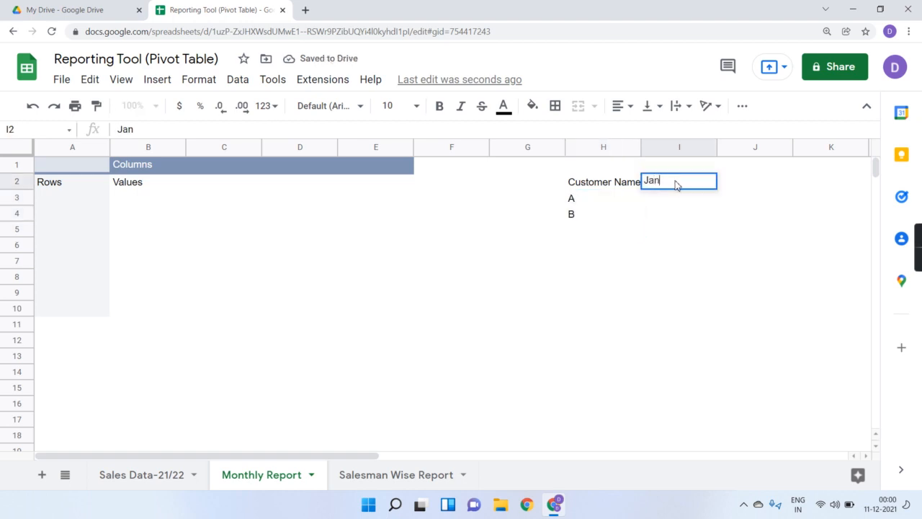
{"action": "key", "text": "Tab"}
{"action": "type", "text": "D"}
{"action": "type", "text": "Feb"}
{"action": "key", "text": "Return"}
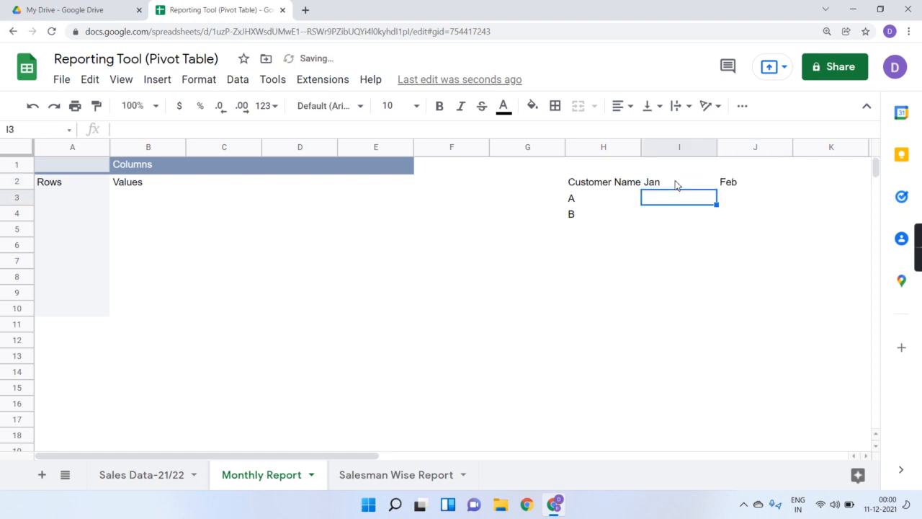
Add the subheadings Qty in I3 and Amount in J3 of the sample layout
{"action": "type", "text": "Qty"}
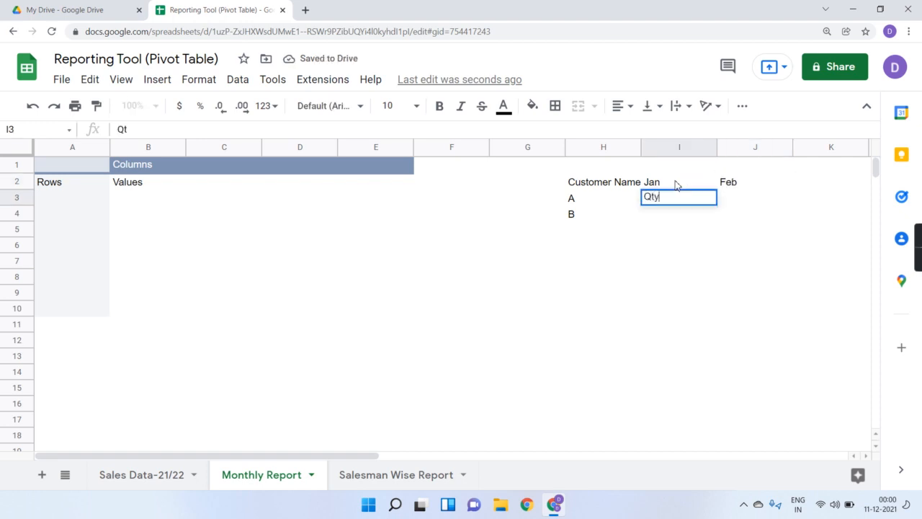
{"action": "key", "text": "Return"}
{"action": "key", "text": "Up"}
{"action": "key", "text": "Right"}
{"action": "type", "text": "Amount"}
{"action": "key", "text": "Return"}
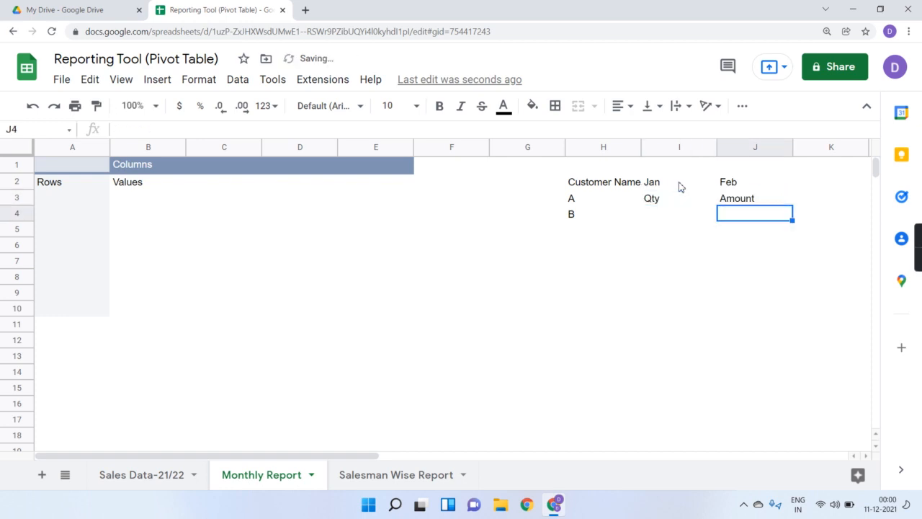
Clear the Feb heading from J2, merge I2:J2 and center the Jan heading across Qty and Amount
{"action": "left_click", "coordinate": [723, 187]}
{"action": "key", "text": "Delete"}
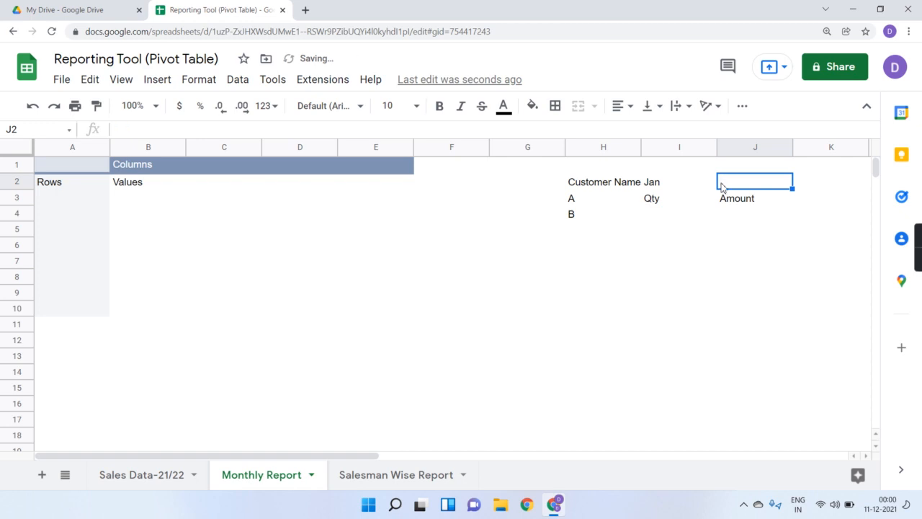
{"action": "left_click", "coordinate": [673, 189]}
{"action": "key", "text": "shift+Right"}
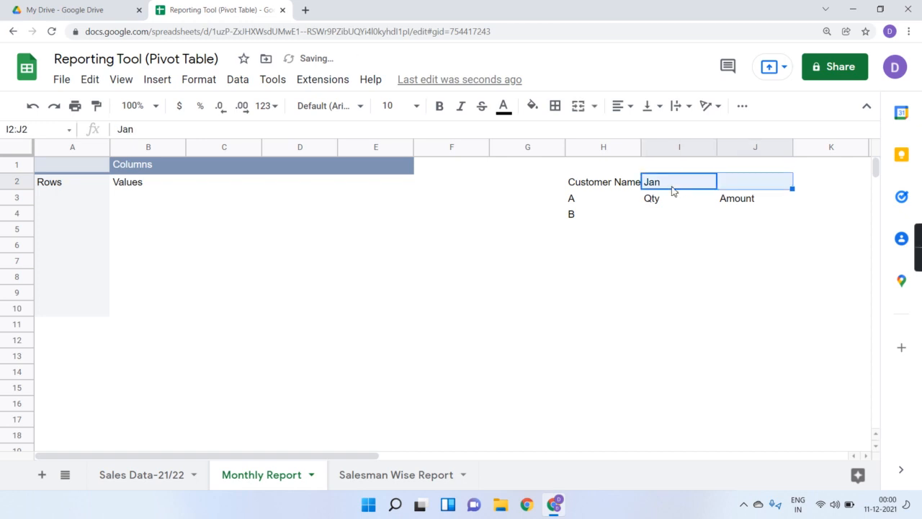
{"action": "left_click", "coordinate": [578, 106]}
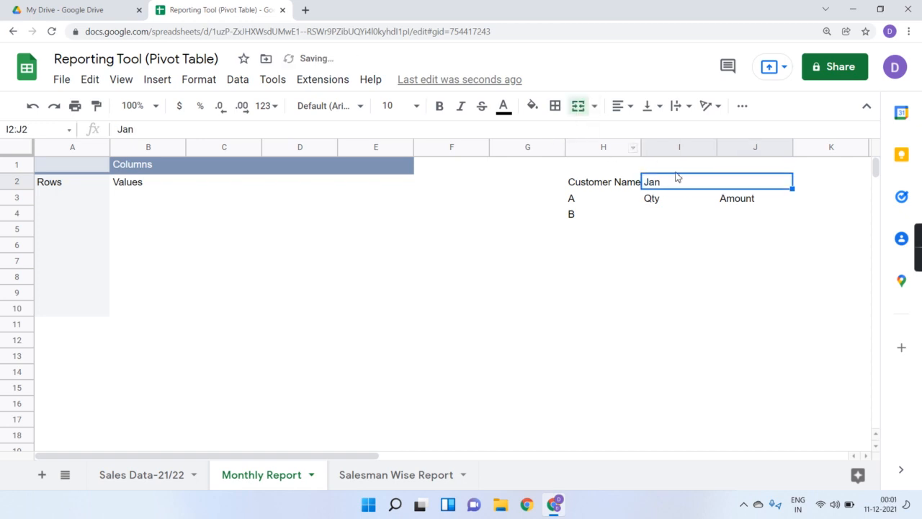
{"action": "left_click", "coordinate": [627, 108]}
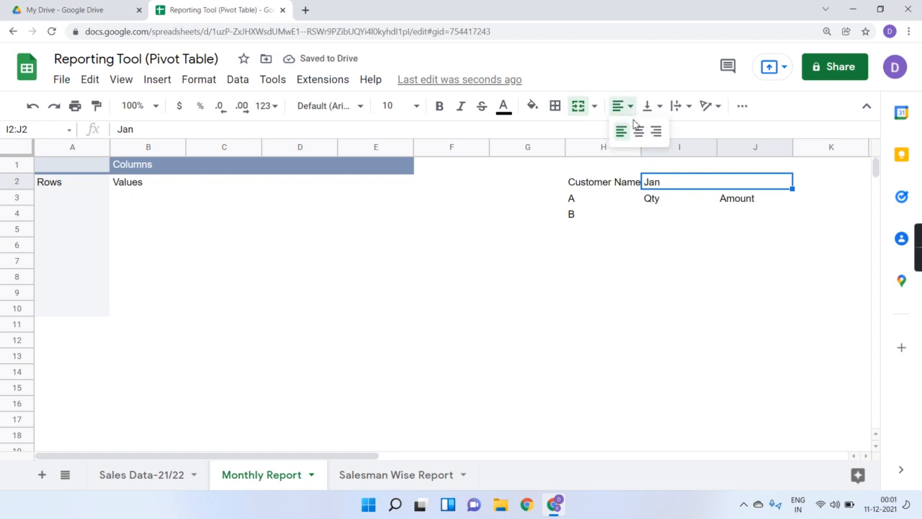
{"action": "left_click", "coordinate": [638, 130]}
Clear the whole sample layout from columns H to J
{"action": "left_click", "coordinate": [660, 206]}
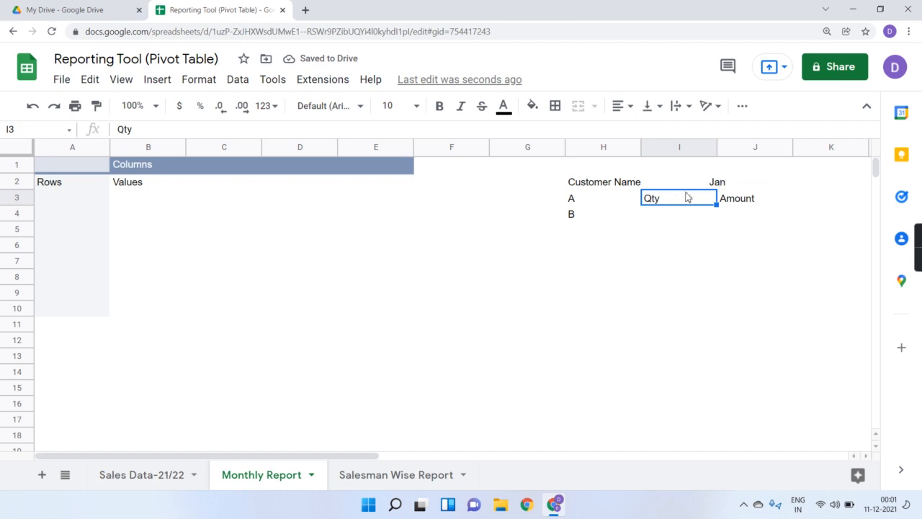
{"action": "left_click", "coordinate": [737, 206]}
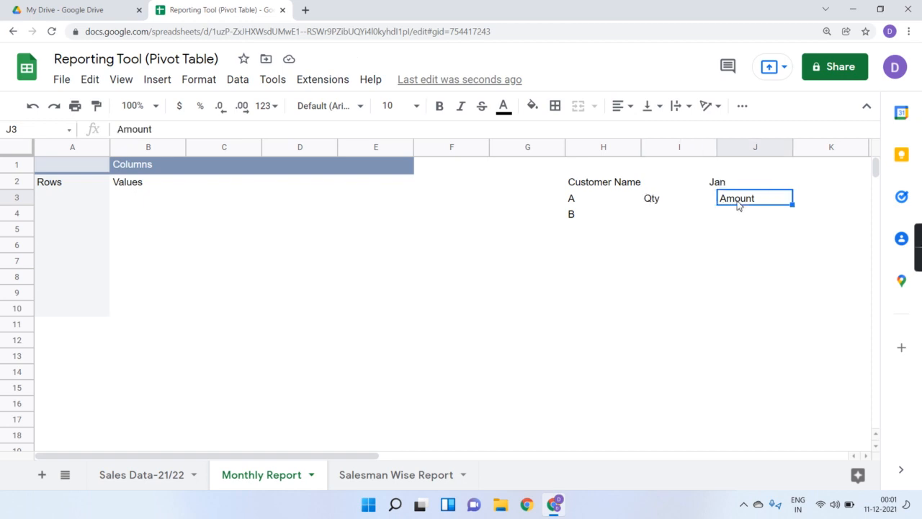
{"action": "left_click", "coordinate": [605, 147]}
{"action": "key", "text": "shift+Right"}
{"action": "key", "text": "shift+Right"}
{"action": "key", "text": "Delete"}
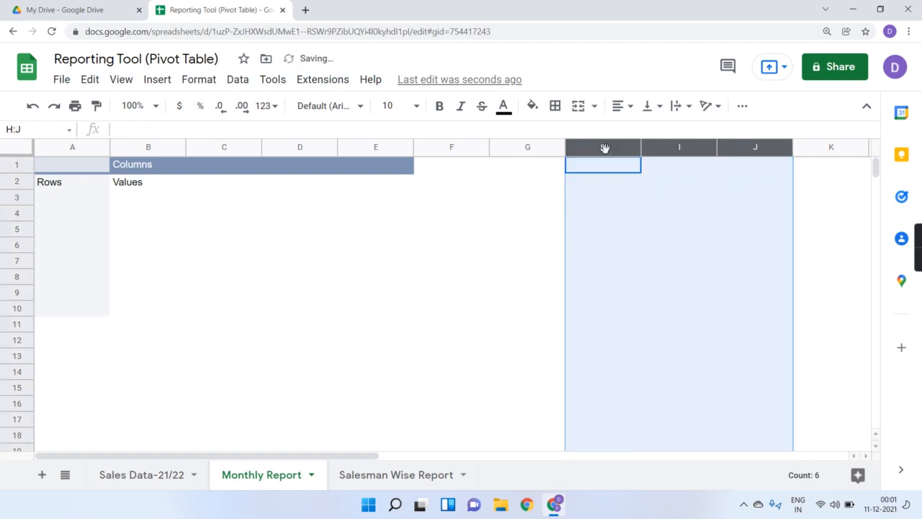
Add the Customer field to the pivot table's rows and fit the width of column A to the customer names
{"action": "left_click", "coordinate": [108, 226]}
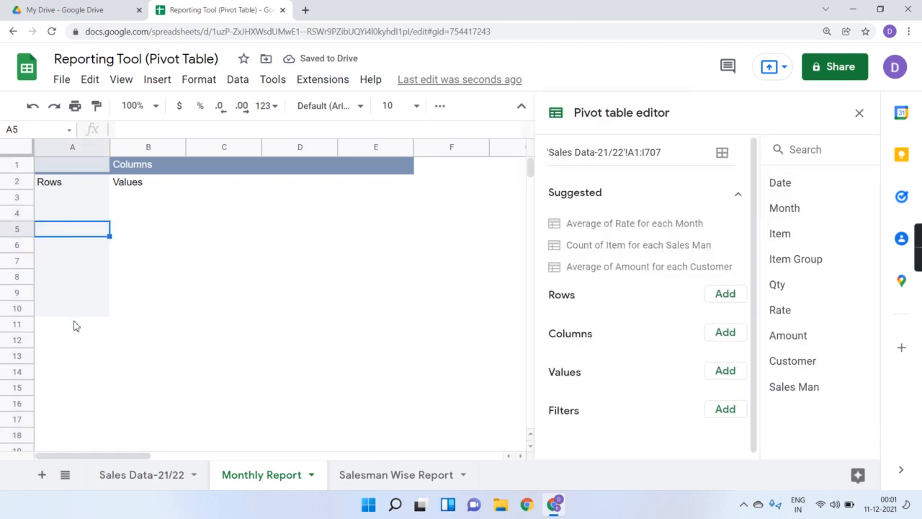
{"action": "left_click", "coordinate": [62, 149]}
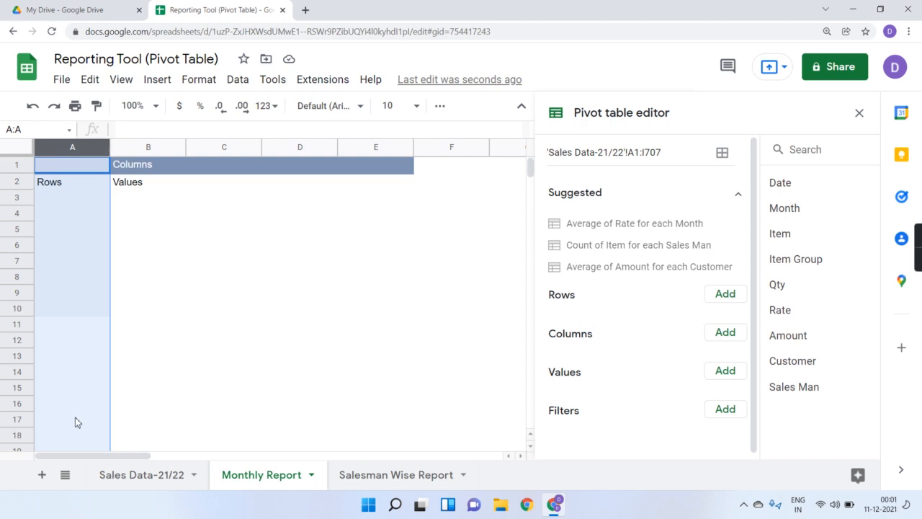
{"action": "left_click", "coordinate": [726, 297]}
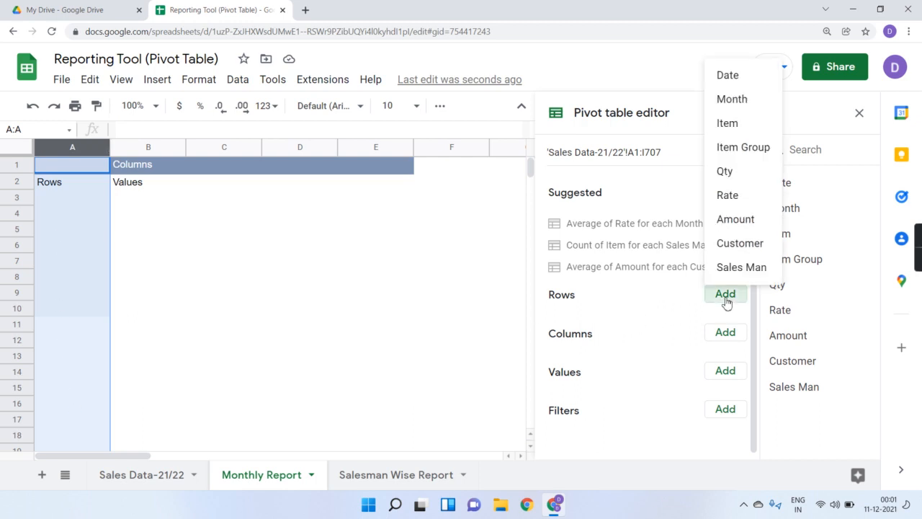
{"action": "left_click", "coordinate": [740, 244]}
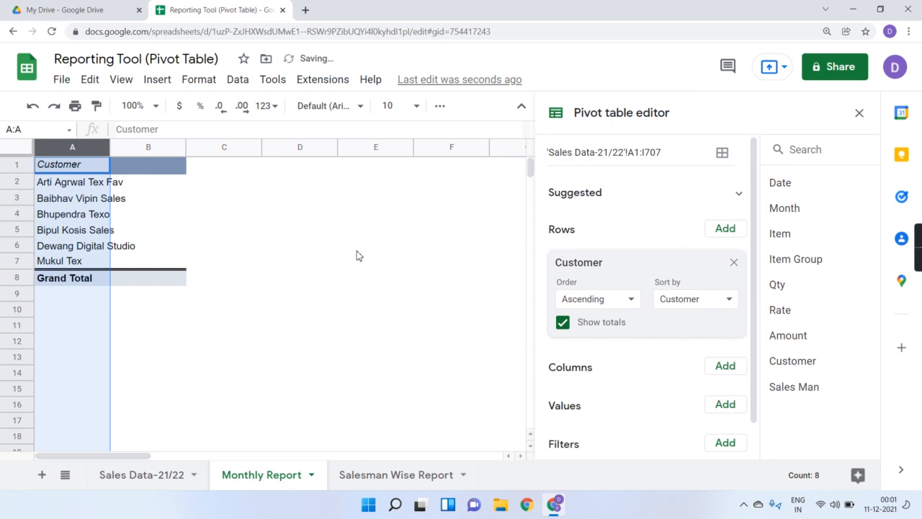
{"action": "left_click", "coordinate": [295, 266]}
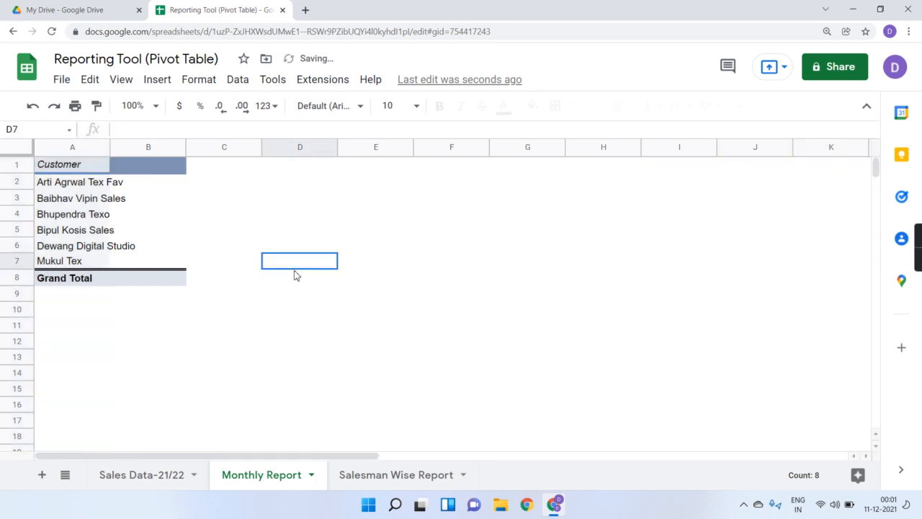
{"action": "double_click", "coordinate": [109, 142]}
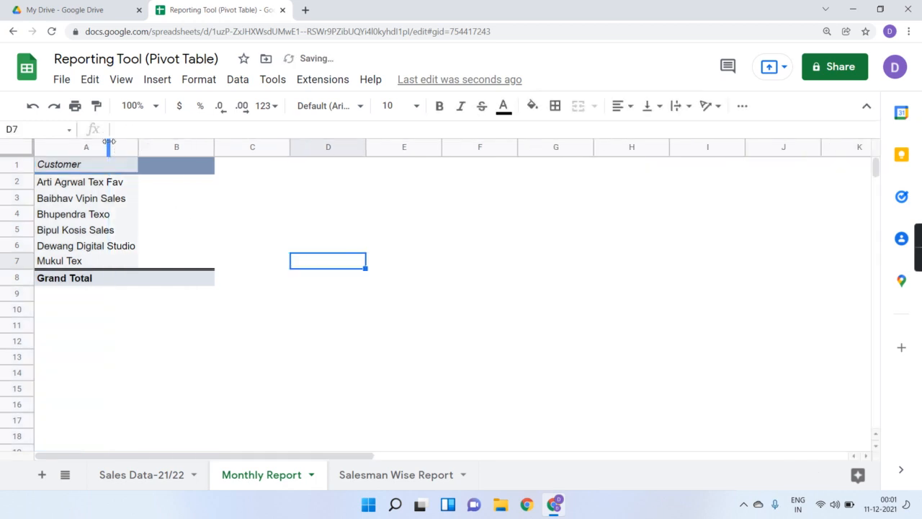
Add the Month field to the pivot table's columns and look across the month headings with the editor closed
{"action": "left_click", "coordinate": [107, 213]}
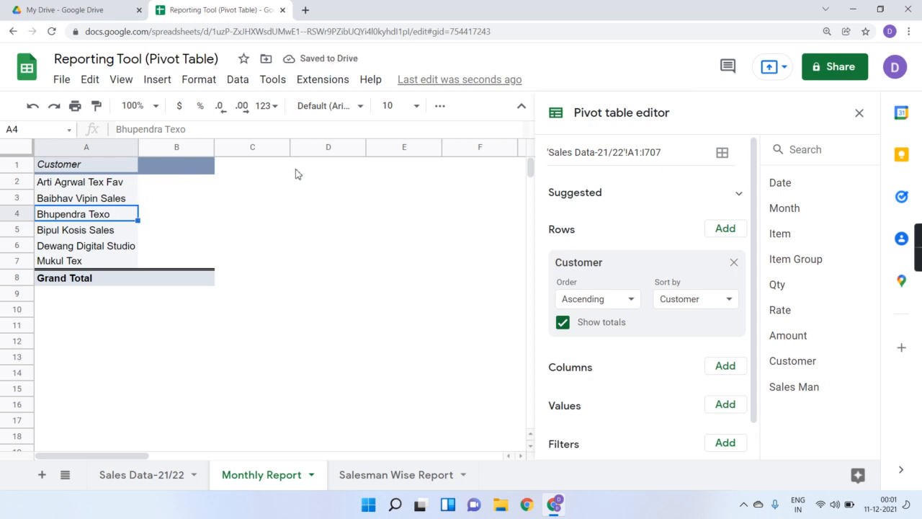
{"action": "scroll", "coordinate": [601, 371], "scroll_direction": "down", "scroll_amount": 1}
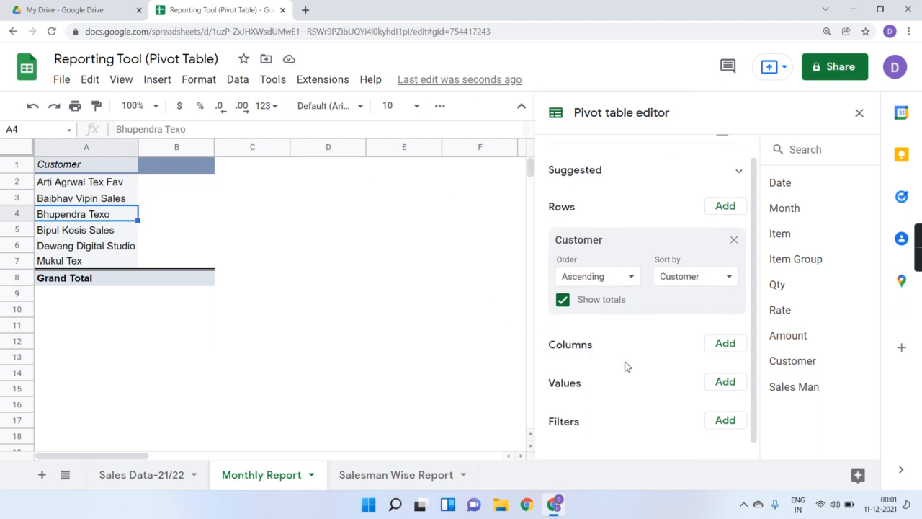
{"action": "left_click", "coordinate": [722, 344]}
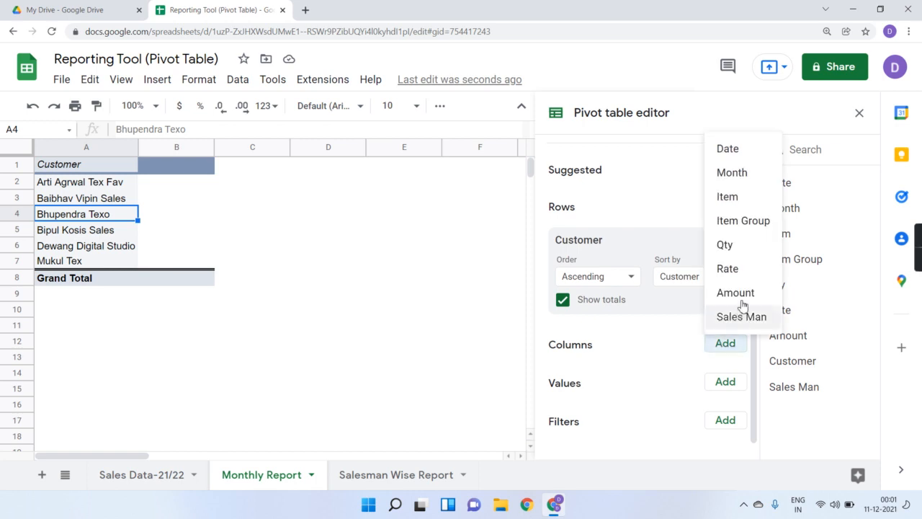
{"action": "left_click", "coordinate": [740, 176]}
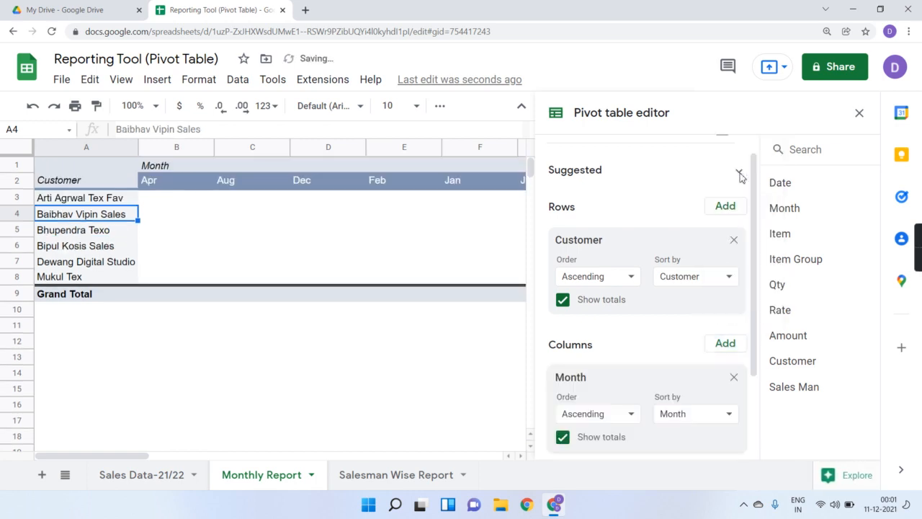
{"action": "left_click", "coordinate": [859, 113]}
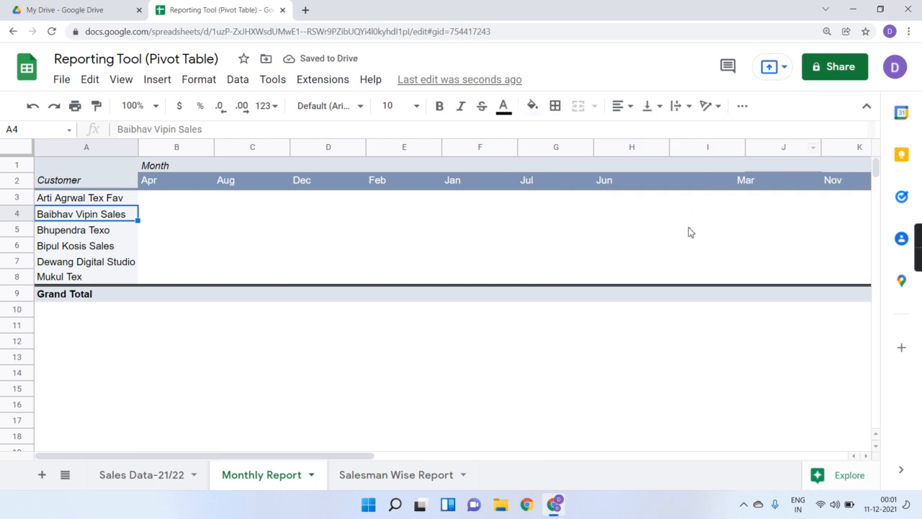
{"action": "scroll", "coordinate": [689, 231], "scroll_direction": "right", "scroll_amount": 5}
{"action": "scroll", "coordinate": [689, 232], "scroll_direction": "left", "scroll_amount": 5}
Add the Qty field to the pivot table's values summarized by SUM and check the quantities through to the Grand Total column
{"action": "left_click", "coordinate": [128, 236]}
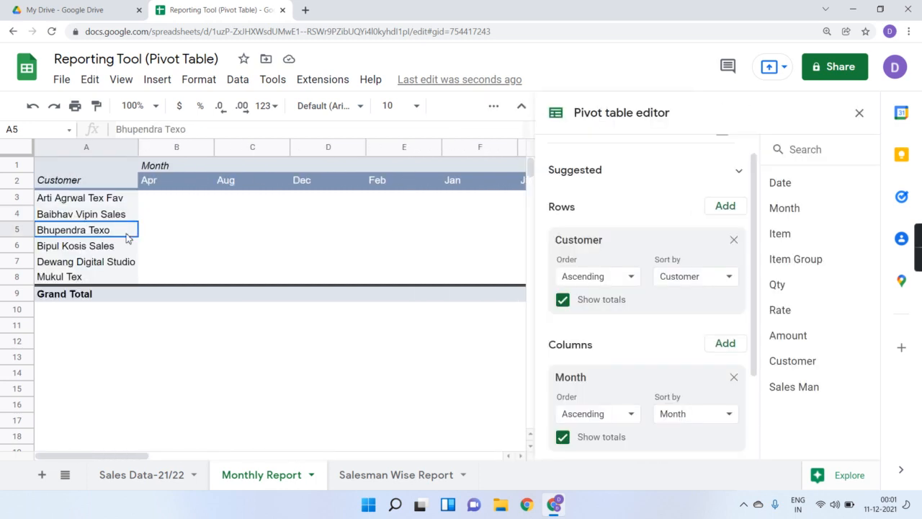
{"action": "scroll", "coordinate": [672, 347], "scroll_direction": "down", "scroll_amount": 3}
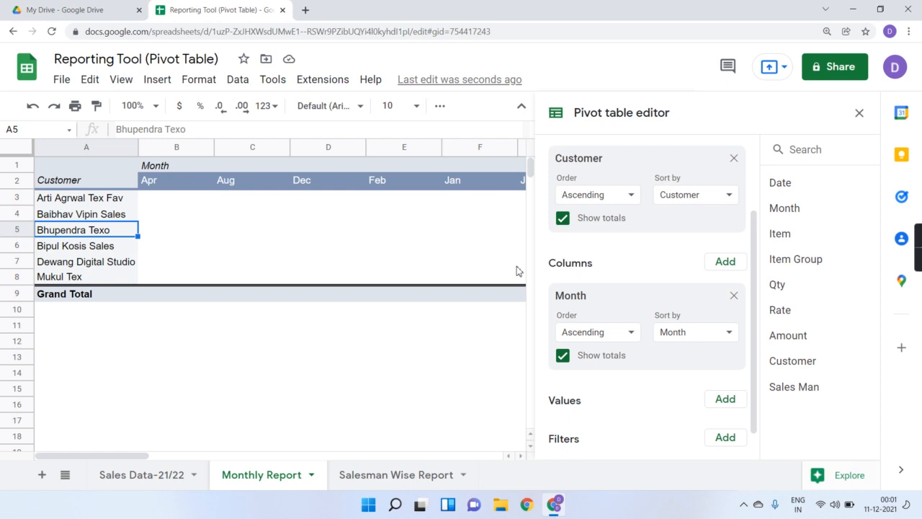
{"action": "scroll", "coordinate": [643, 363], "scroll_direction": "down", "scroll_amount": 1}
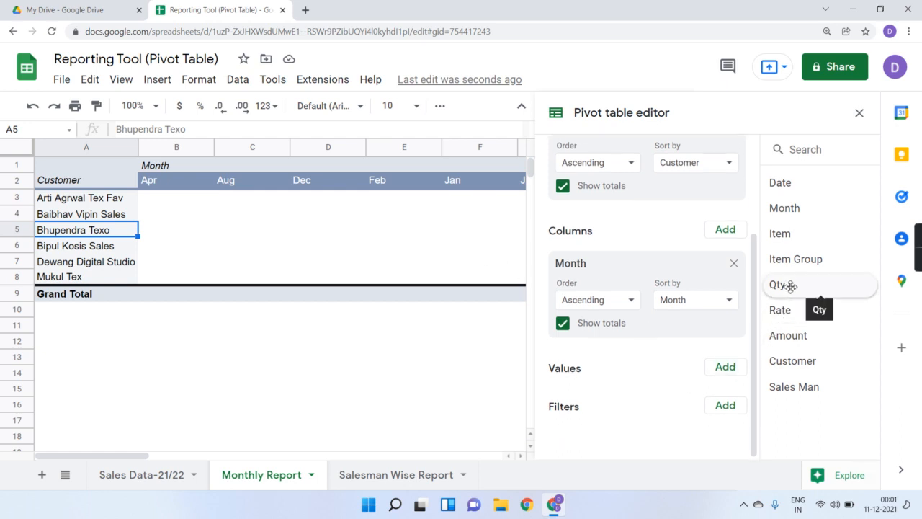
{"action": "left_click", "coordinate": [726, 370]}
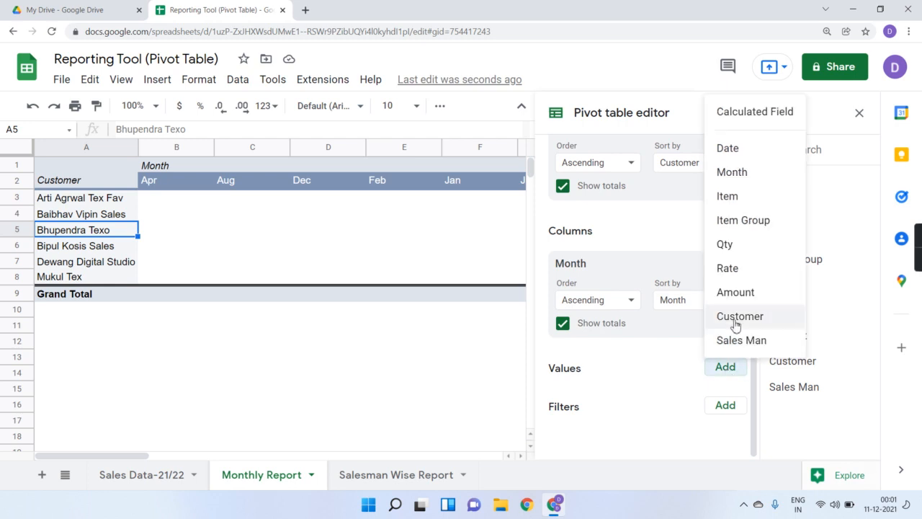
{"action": "left_click", "coordinate": [742, 246]}
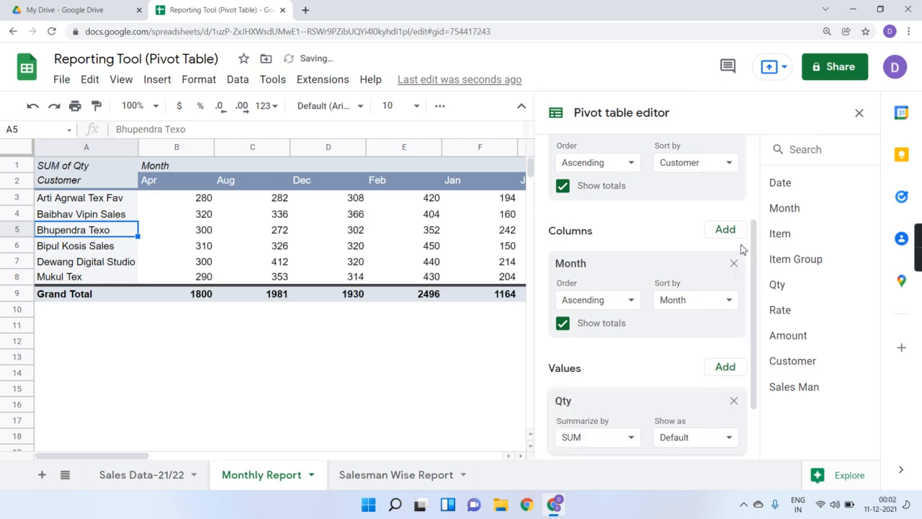
{"action": "scroll", "coordinate": [404, 303], "scroll_direction": "right", "scroll_amount": 8}
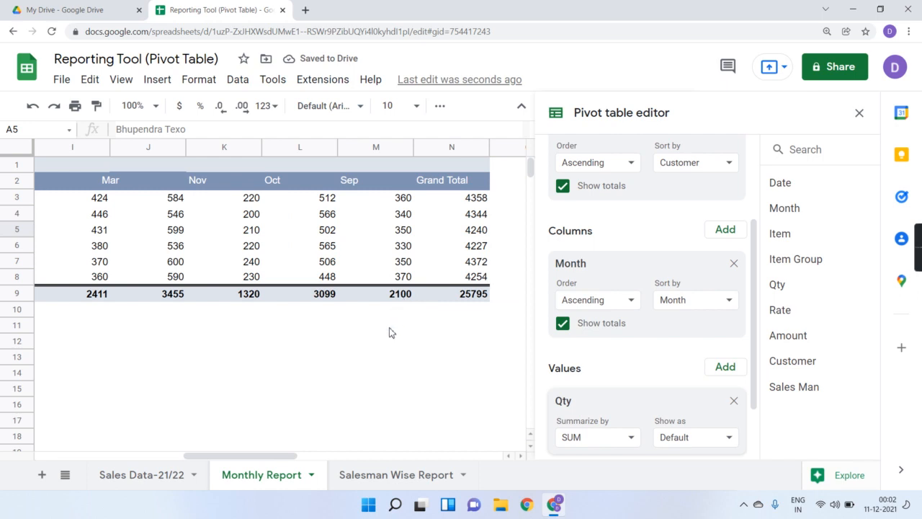
{"action": "scroll", "coordinate": [389, 332], "scroll_direction": "left", "scroll_amount": 3}
{"action": "scroll", "coordinate": [389, 332], "scroll_direction": "left", "scroll_amount": 5}
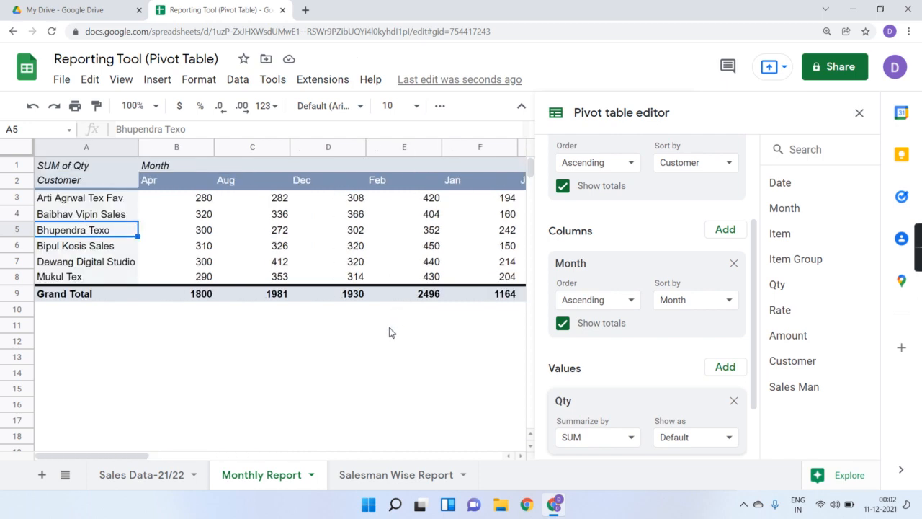
Add the Amount field to the pivot table's values summarized by SUM and look over the first customer's Apr figures
{"action": "scroll", "coordinate": [664, 379], "scroll_direction": "down", "scroll_amount": 2}
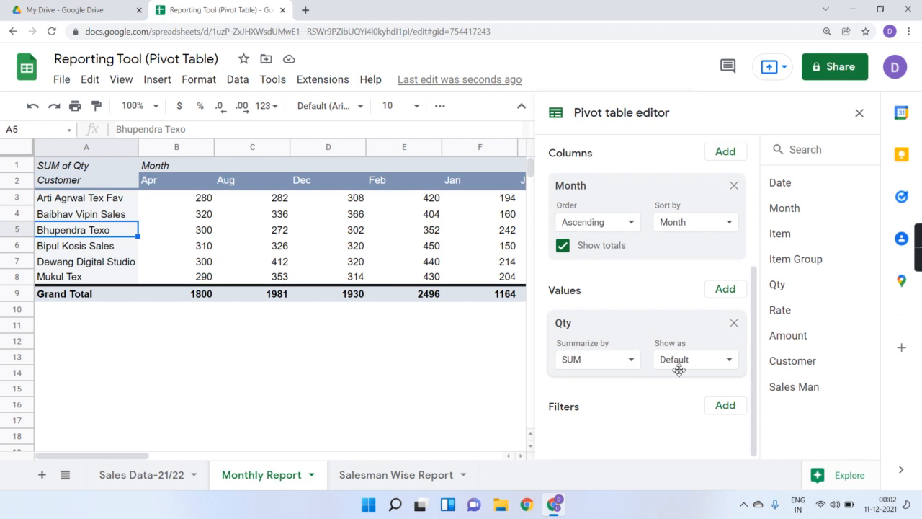
{"action": "left_click", "coordinate": [725, 290]}
{"action": "left_click", "coordinate": [746, 429]}
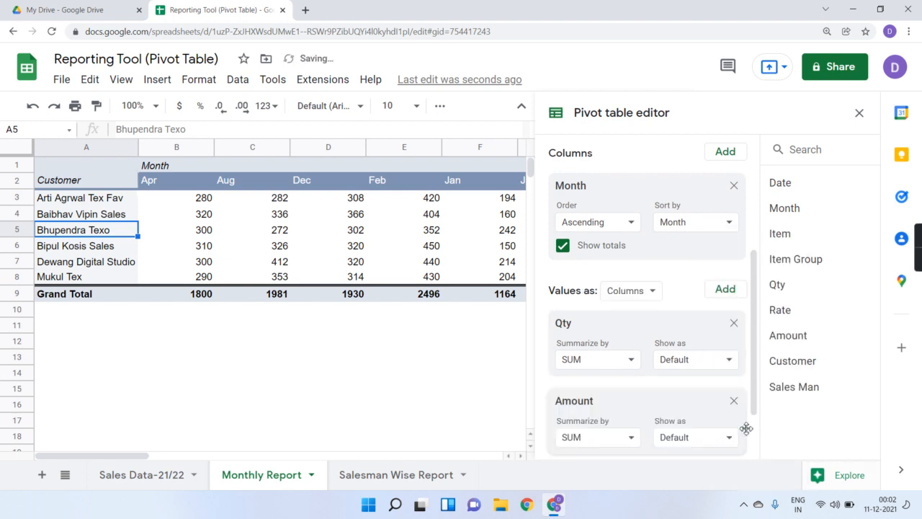
{"action": "left_click", "coordinate": [860, 113]}
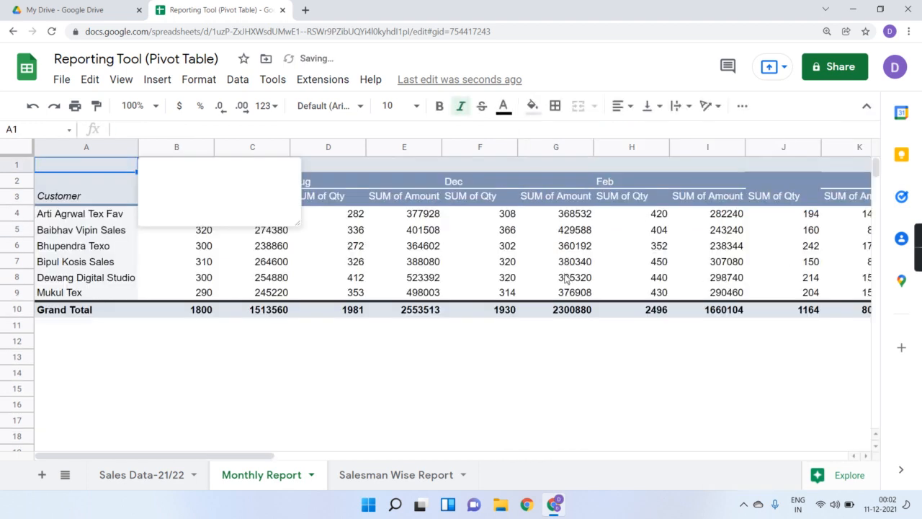
{"action": "left_click", "coordinate": [506, 361]}
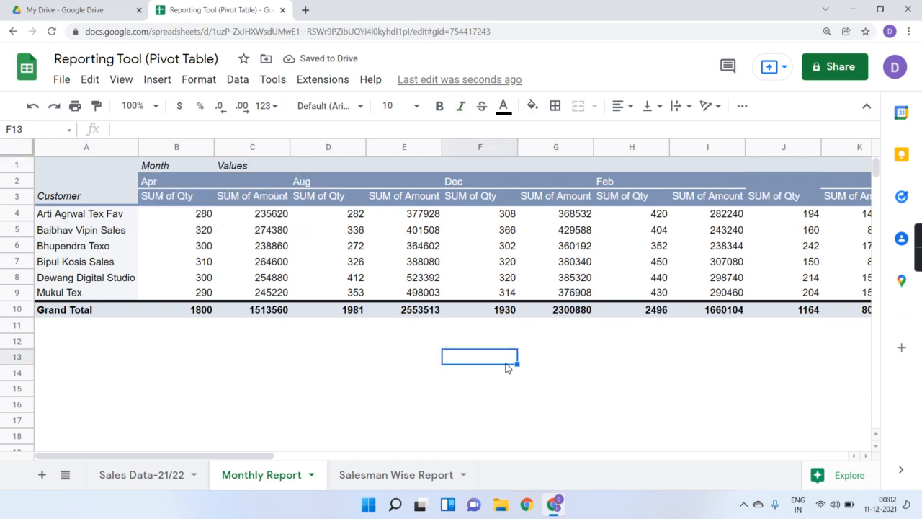
{"action": "left_click", "coordinate": [106, 214]}
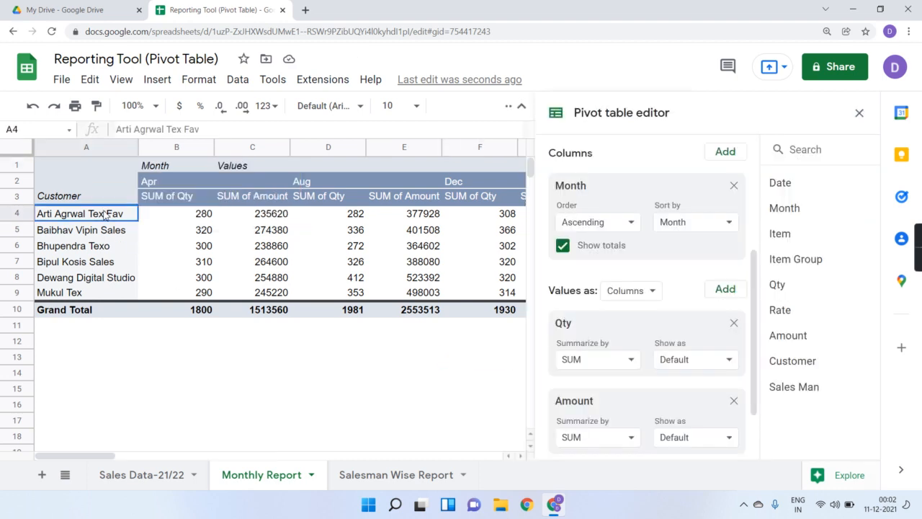
{"action": "left_click", "coordinate": [189, 219]}
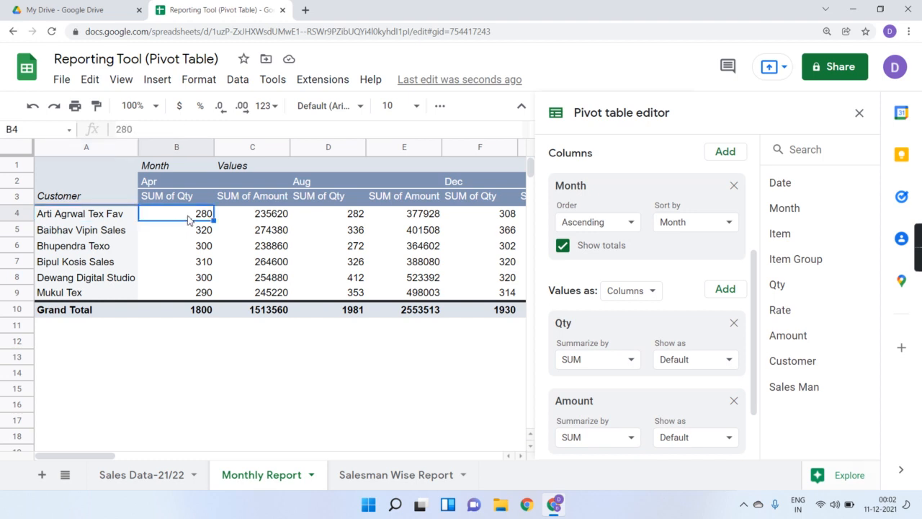
Narrow all columns from B through AK of the Monthly Report evenly and close the pivot table editor
{"action": "left_click", "coordinate": [270, 220]}
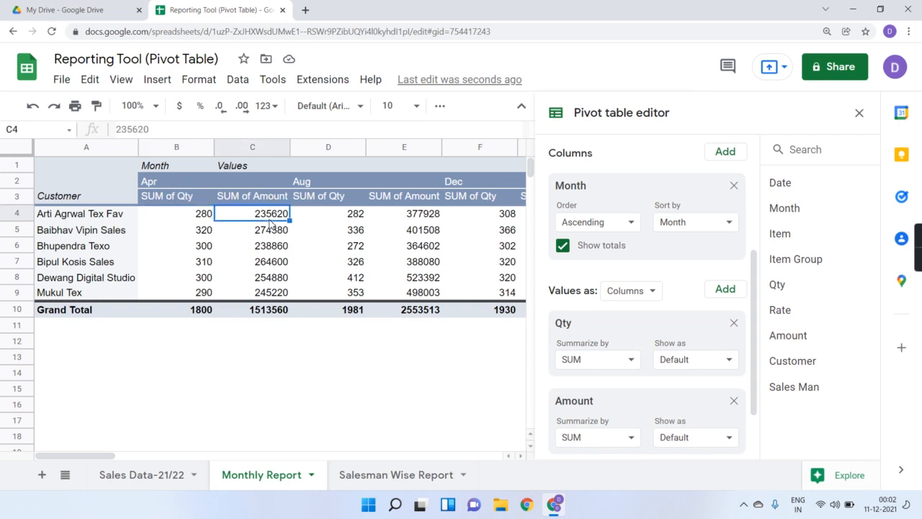
{"action": "left_click", "coordinate": [180, 148]}
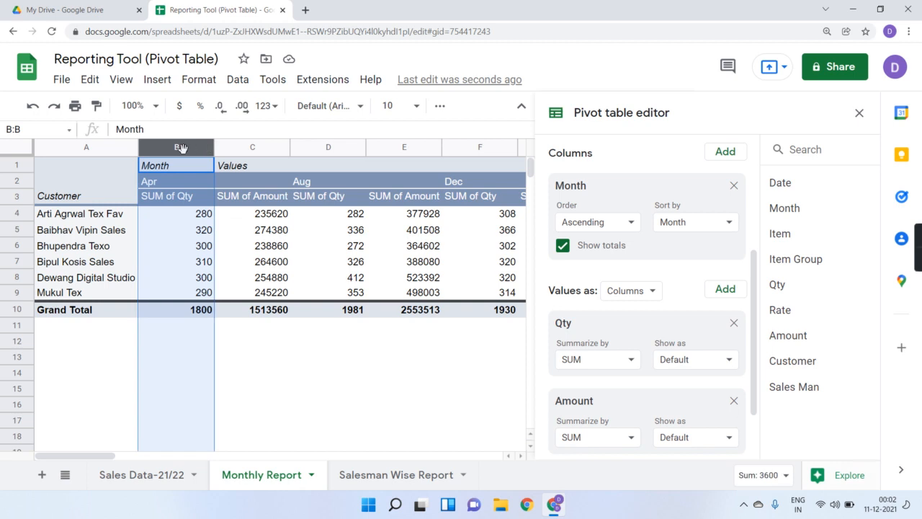
{"action": "key", "text": "shift+Right"}
{"action": "key", "text": "ctrl+shift+Right"}
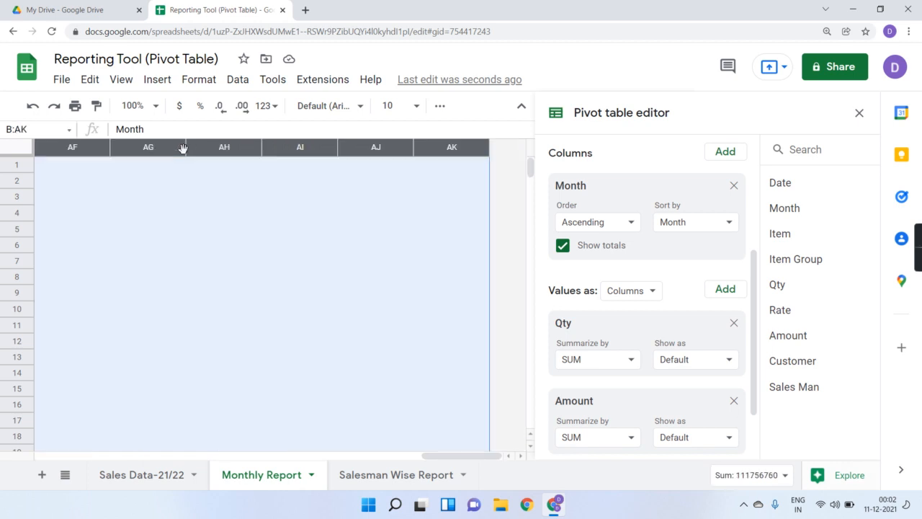
{"action": "left_click_drag", "start_coordinate": [260, 144], "coordinate": [244, 144]}
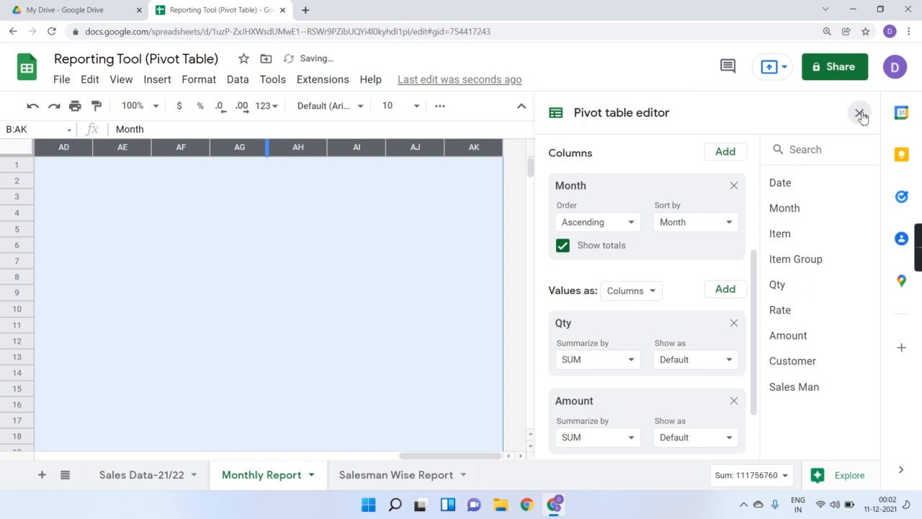
{"action": "left_click", "coordinate": [859, 113]}
{"action": "left_click", "coordinate": [495, 248]}
Look across the monthly Qty and Amount columns of the Monthly Report and return to the Apr figures with the editor closed
{"action": "scroll", "coordinate": [495, 252], "scroll_direction": "left", "scroll_amount": 10}
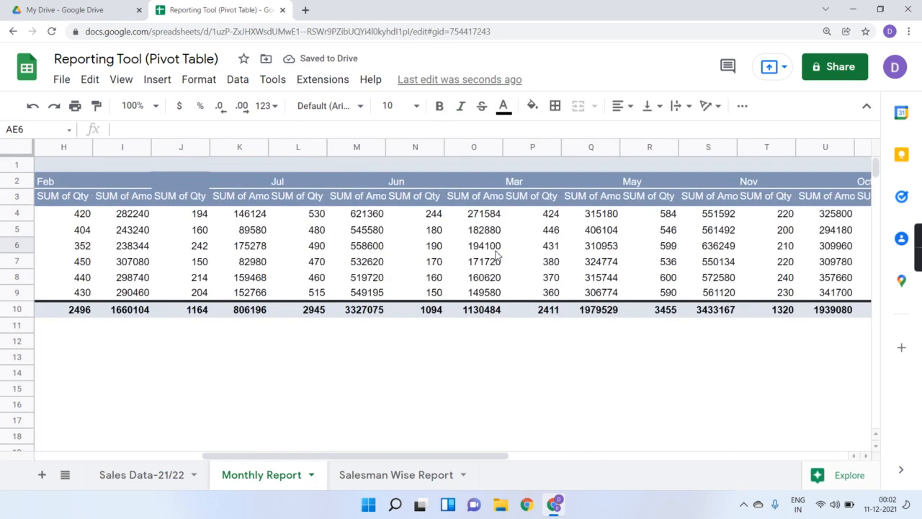
{"action": "scroll", "coordinate": [495, 252], "scroll_direction": "left", "scroll_amount": 5}
{"action": "left_click", "coordinate": [192, 311]}
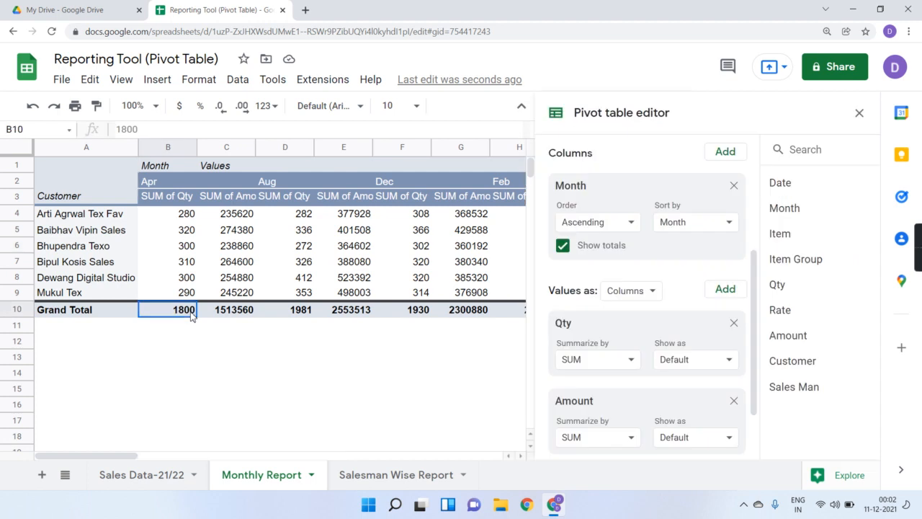
{"action": "left_click", "coordinate": [859, 114]}
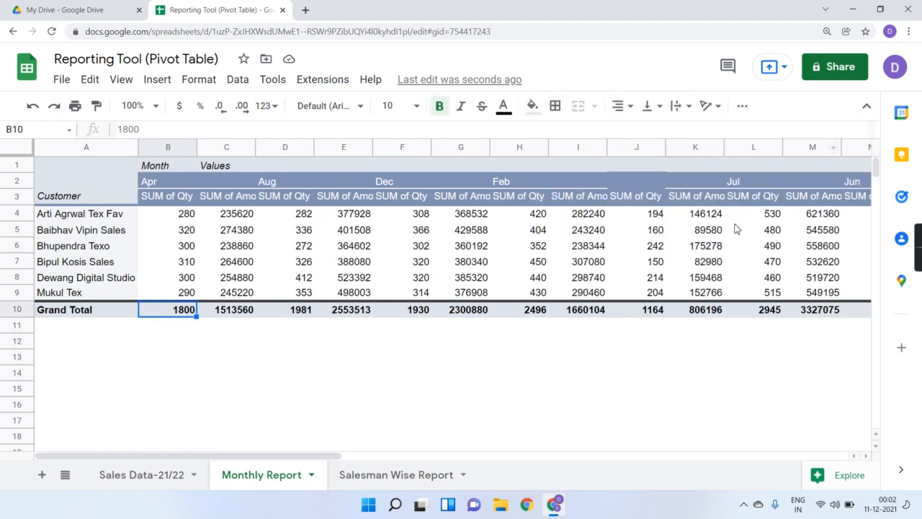
{"action": "scroll", "coordinate": [736, 227], "scroll_direction": "right", "scroll_amount": 5}
{"action": "scroll", "coordinate": [736, 228], "scroll_direction": "right", "scroll_amount": 10}
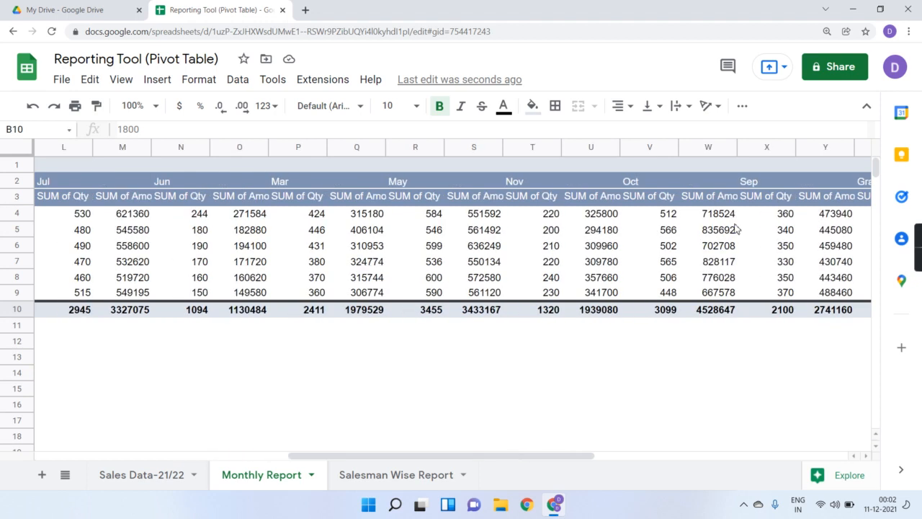
{"action": "scroll", "coordinate": [736, 229], "scroll_direction": "left", "scroll_amount": 15}
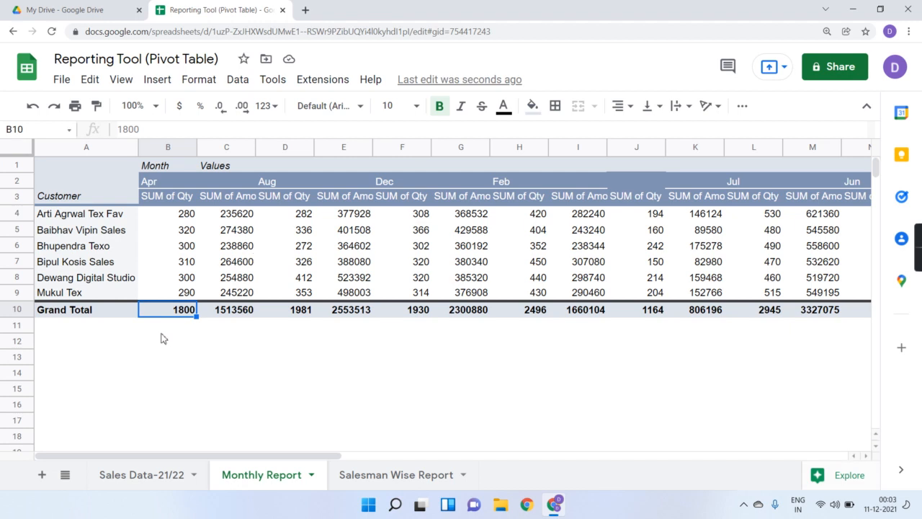
Compare the Salesman Wise Report with its source rows on the Sales Data-21/22 sheet
{"action": "left_click", "coordinate": [383, 485]}
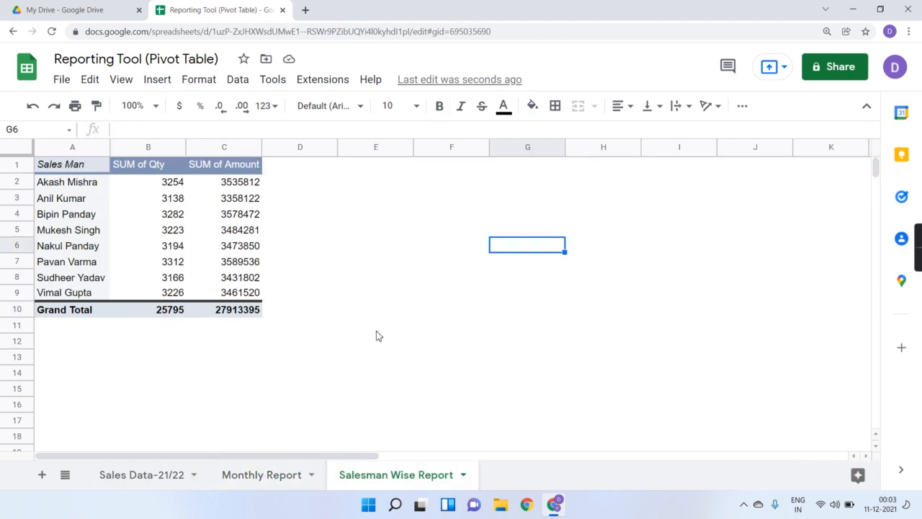
{"action": "left_click", "coordinate": [141, 479]}
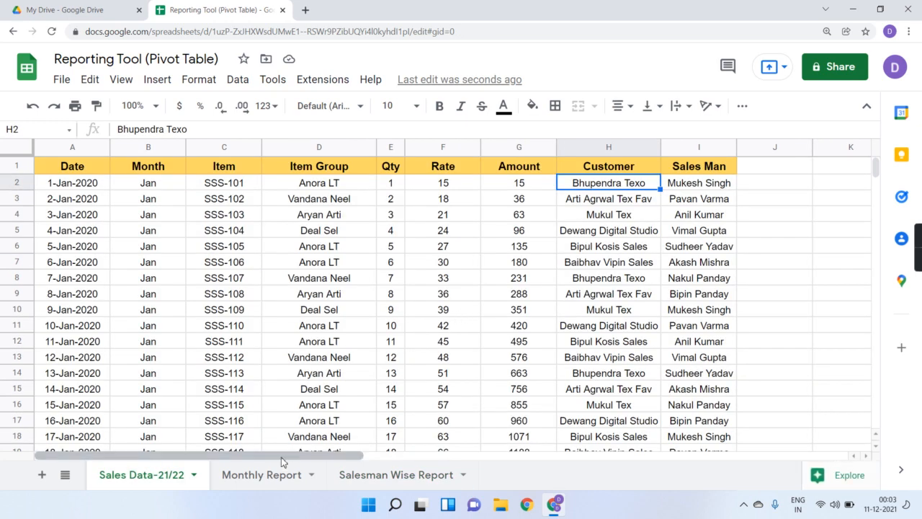
{"action": "left_click", "coordinate": [382, 475]}
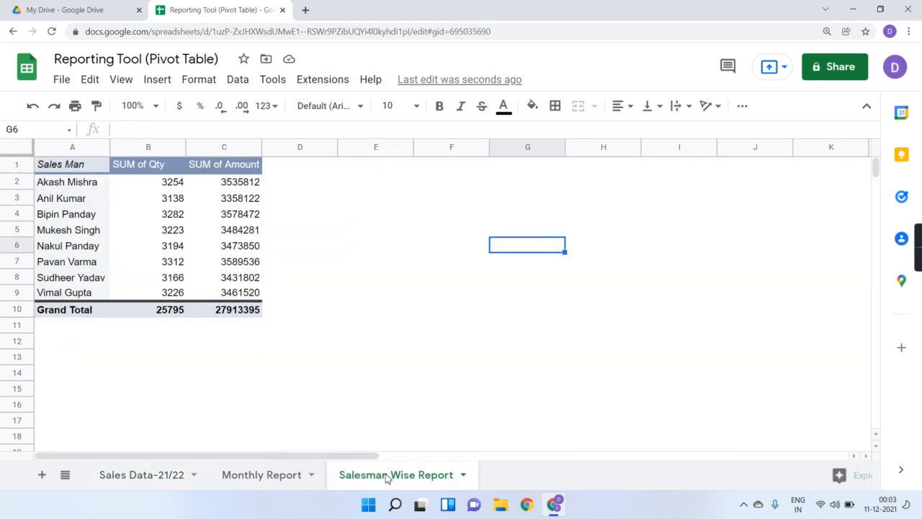
{"action": "left_click", "coordinate": [159, 481]}
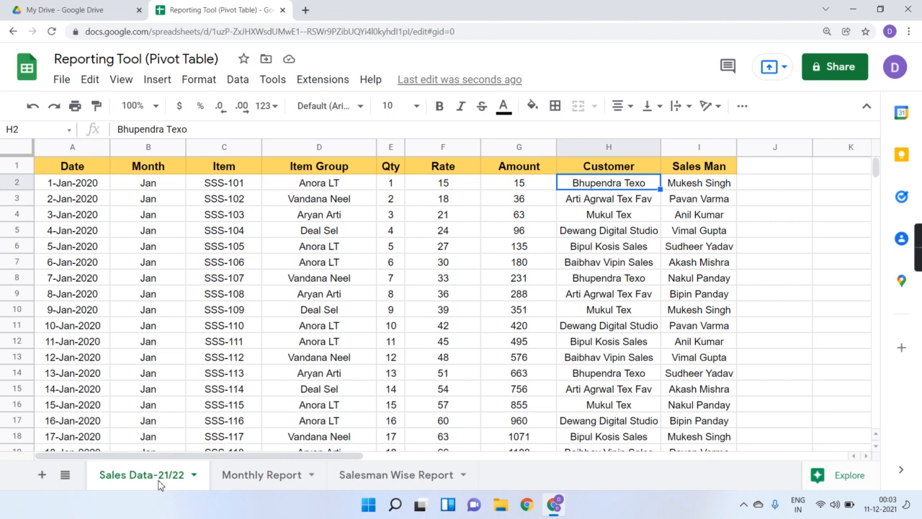
{"action": "left_click", "coordinate": [361, 481]}
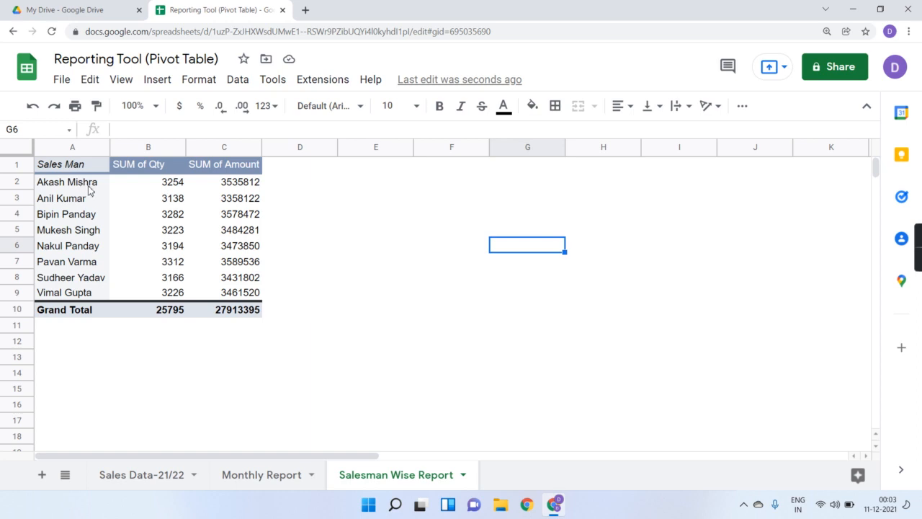
Add the Customer field below Sales Man in the rows of the Salesman Wise Report pivot table
{"action": "left_click", "coordinate": [145, 239]}
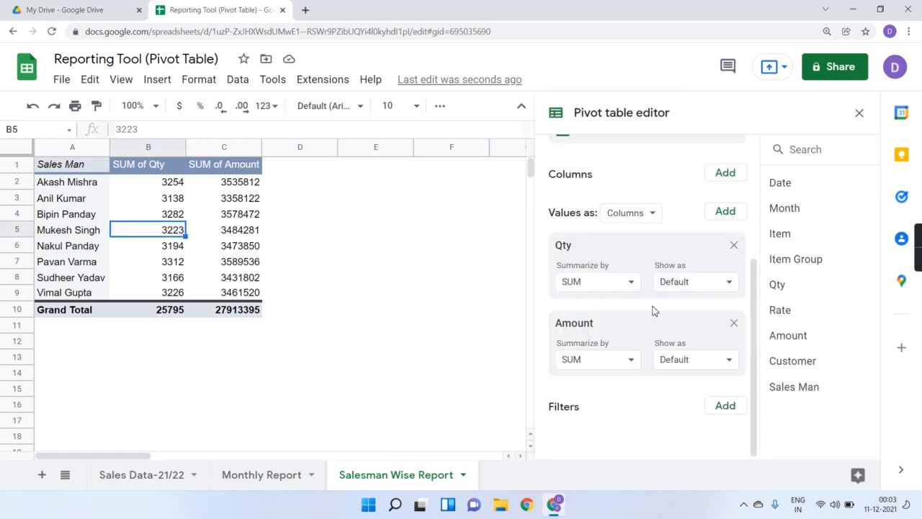
{"action": "scroll", "coordinate": [653, 310], "scroll_direction": "up", "scroll_amount": 3}
{"action": "scroll", "coordinate": [653, 310], "scroll_direction": "up", "scroll_amount": 2}
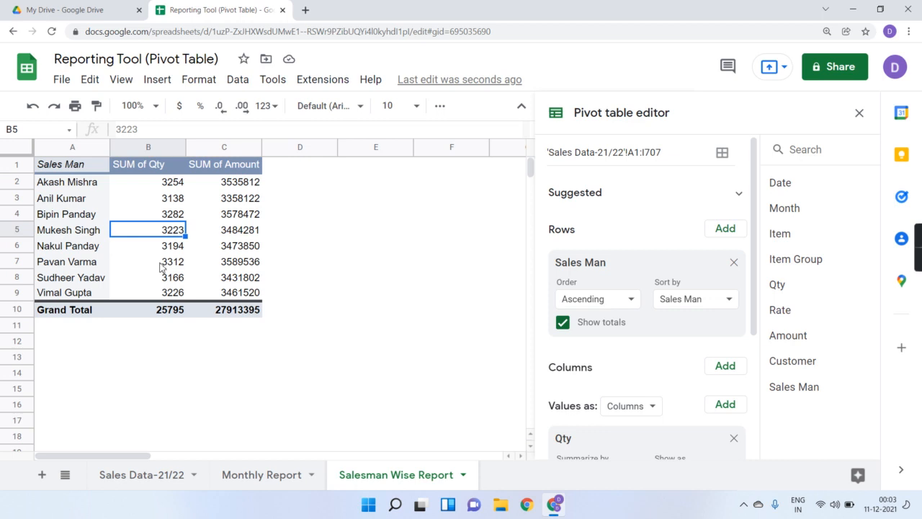
{"action": "left_click", "coordinate": [721, 230]}
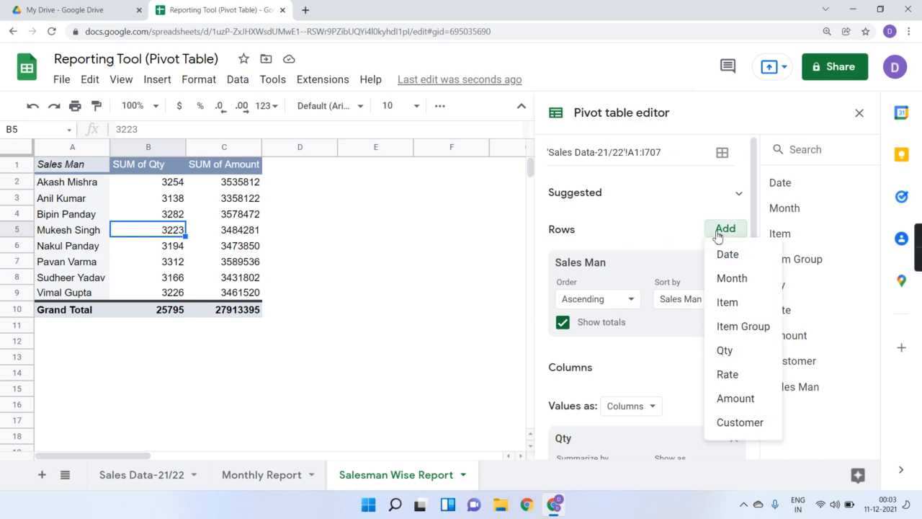
{"action": "left_click", "coordinate": [730, 428]}
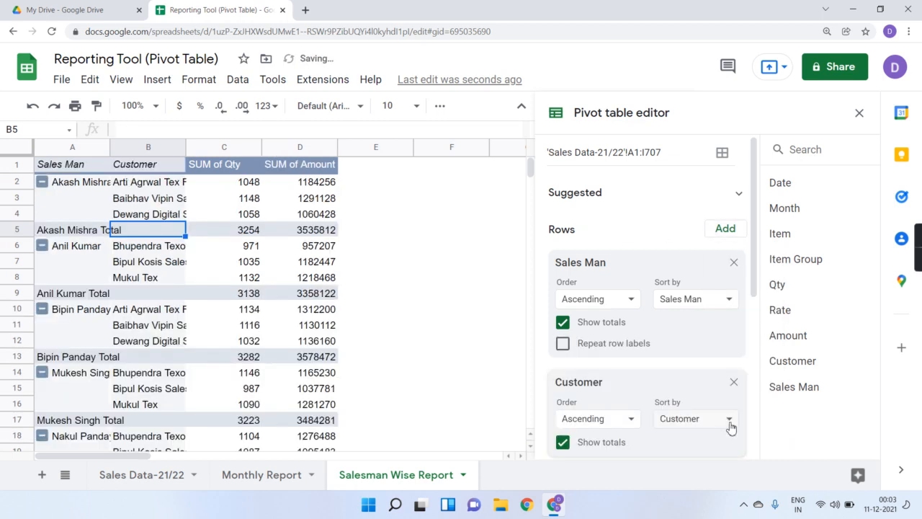
Close the pivot table editor and widen columns A and B to fit the salesman and customer names
{"action": "left_click", "coordinate": [859, 114]}
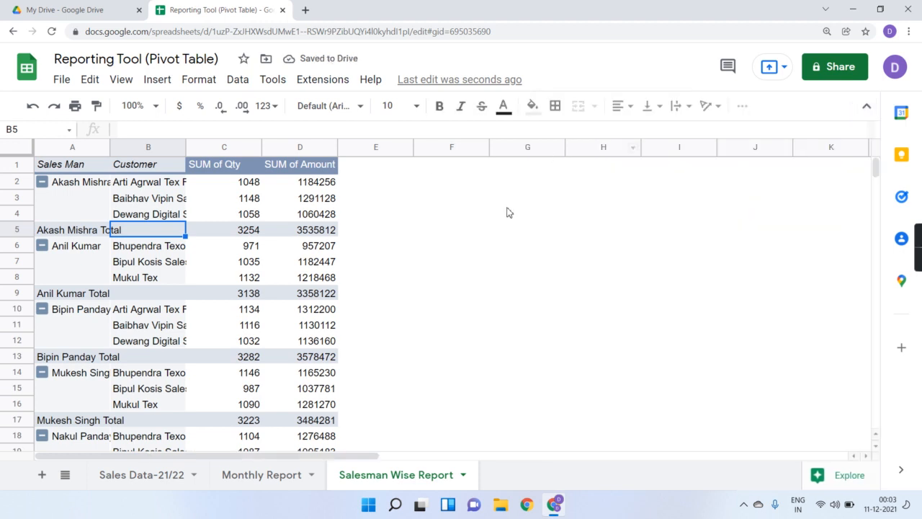
{"action": "left_click", "coordinate": [519, 215]}
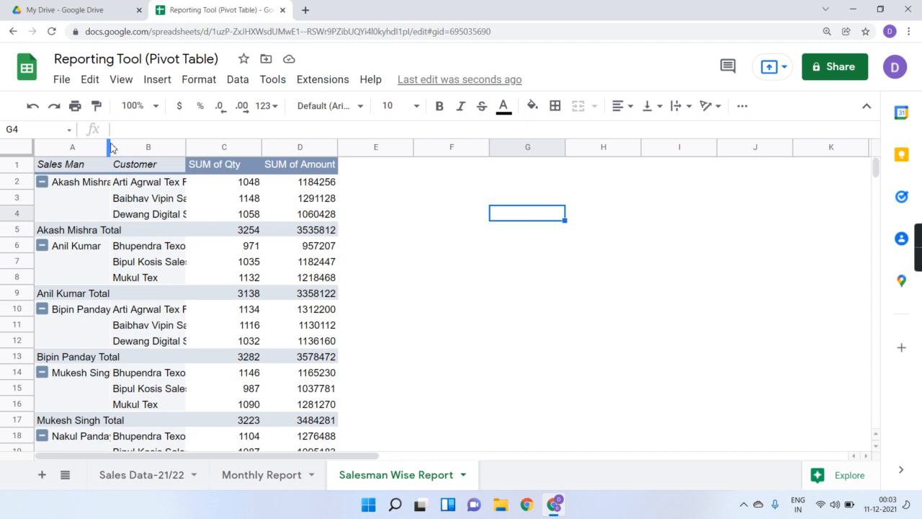
{"action": "left_click_drag", "start_coordinate": [109, 147], "coordinate": [164, 148]}
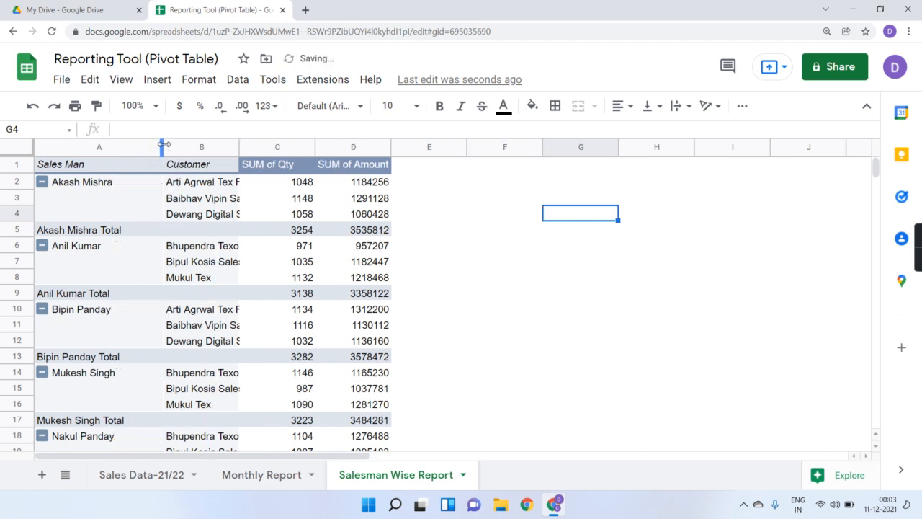
{"action": "double_click", "coordinate": [238, 147]}
Go through the first salesman's customers in the Salesman Wise Report and glance at the Sales Data-21/22 and Monthly Report sheets
{"action": "left_click", "coordinate": [110, 182]}
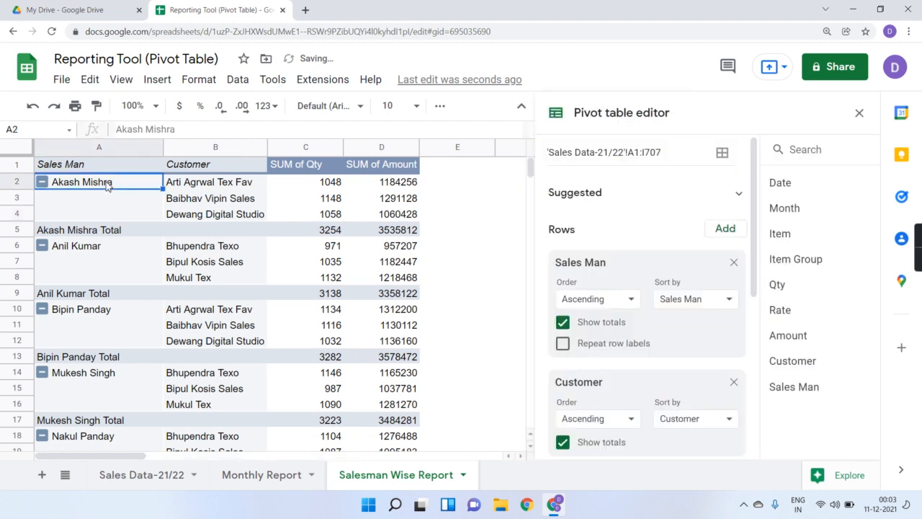
{"action": "left_click", "coordinate": [180, 187]}
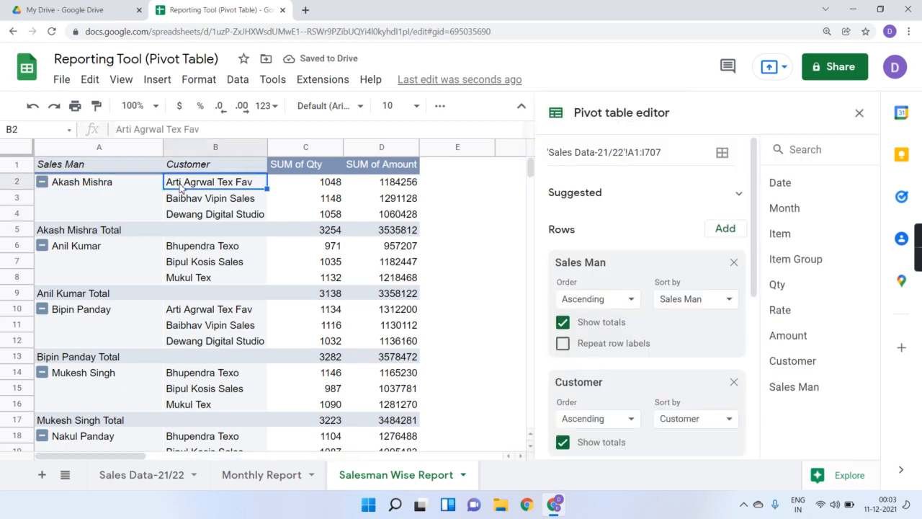
{"action": "key", "text": "Down"}
{"action": "key", "text": "Down"}
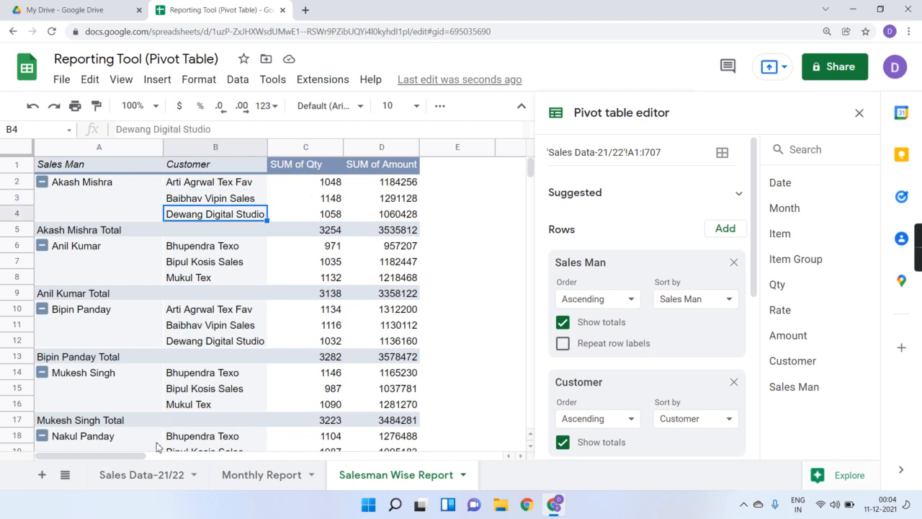
{"action": "left_click", "coordinate": [139, 478]}
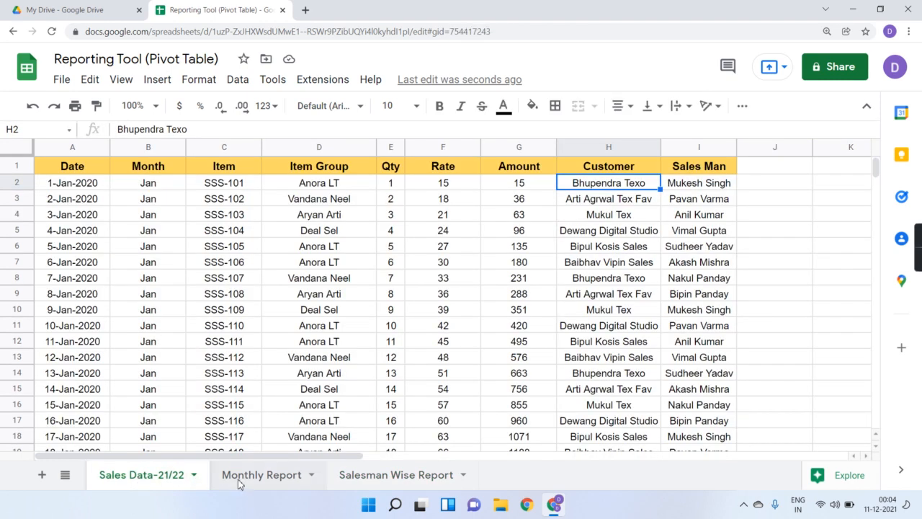
{"action": "left_click", "coordinate": [240, 478]}
{"action": "left_click", "coordinate": [408, 475]}
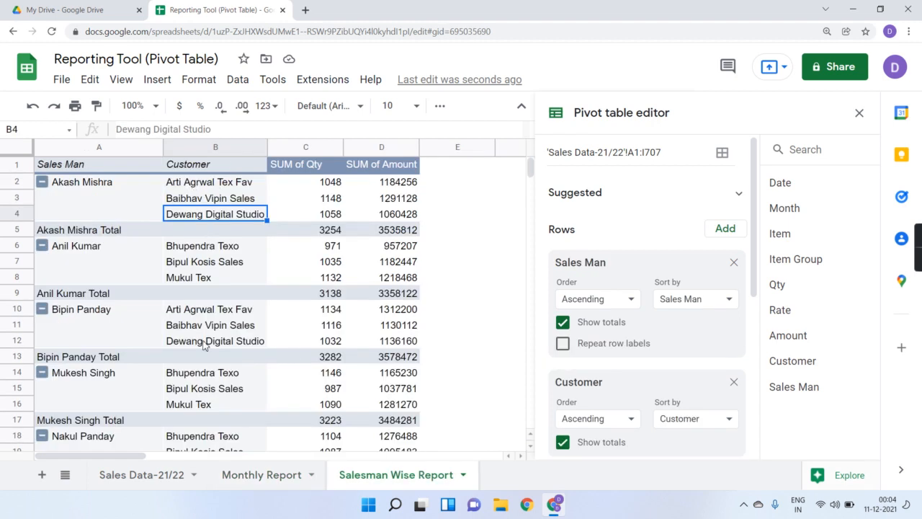
Change the customer in cell H7 of Sales Data-21/22 to Demo Party and check its Qty in the Salesman Wise Report
{"action": "left_click", "coordinate": [143, 474]}
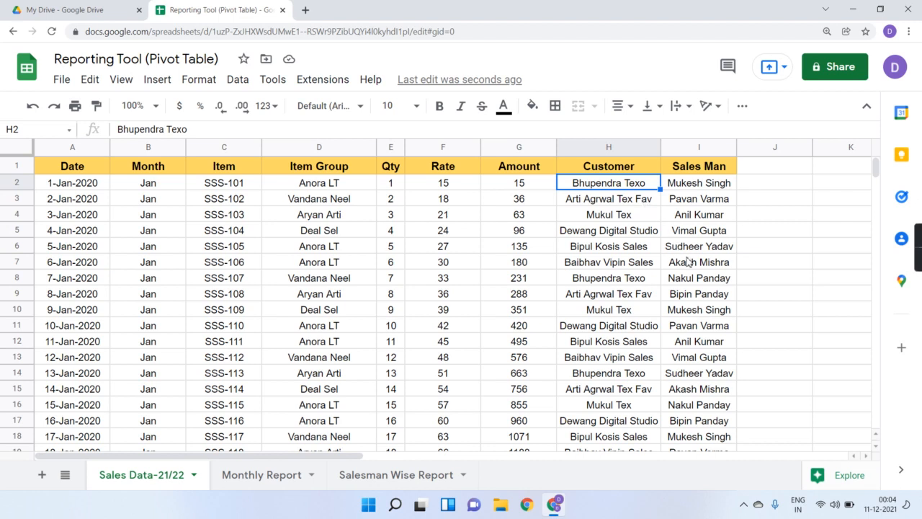
{"action": "left_click", "coordinate": [616, 269]}
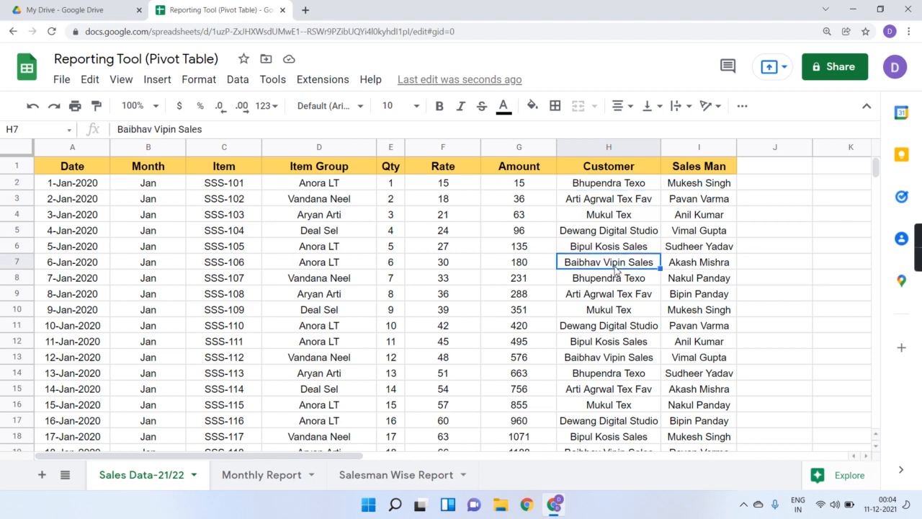
{"action": "type", "text": "De"}
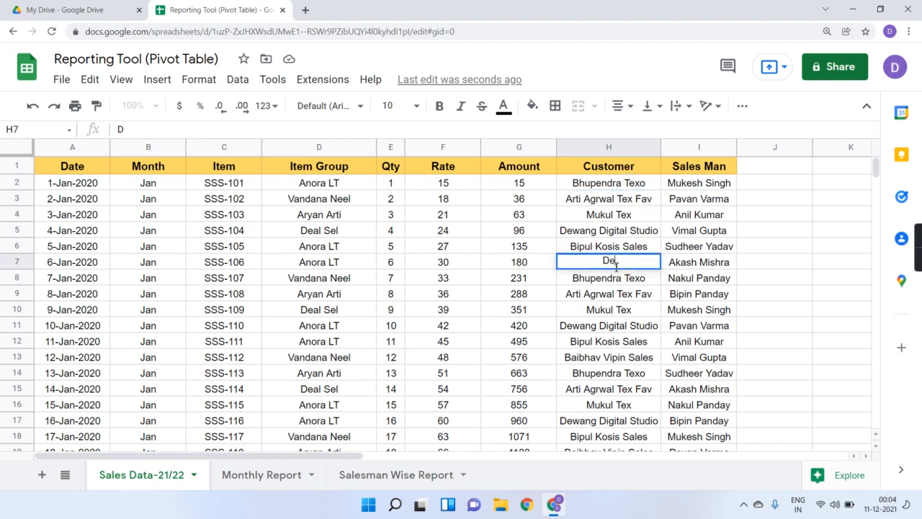
{"action": "type", "text": "mo Party"}
{"action": "key", "text": "Return"}
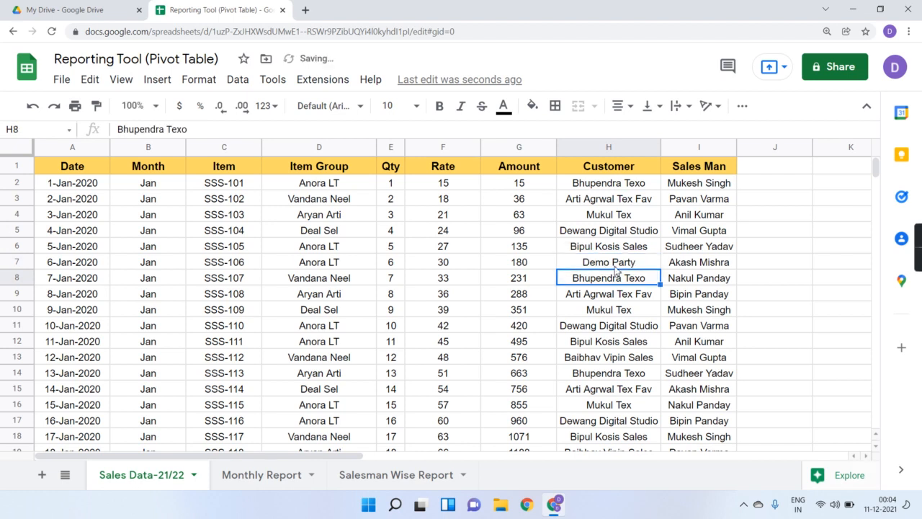
{"action": "left_click", "coordinate": [364, 481]}
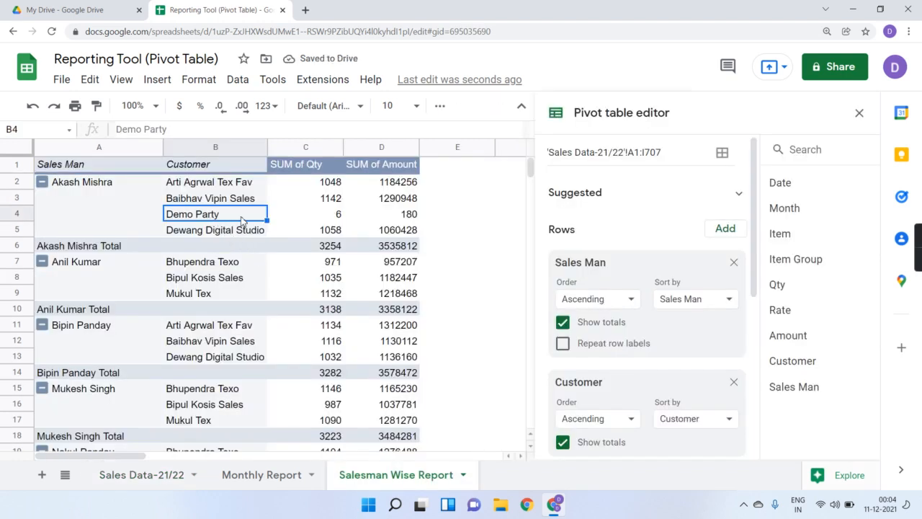
{"action": "left_click", "coordinate": [301, 216]}
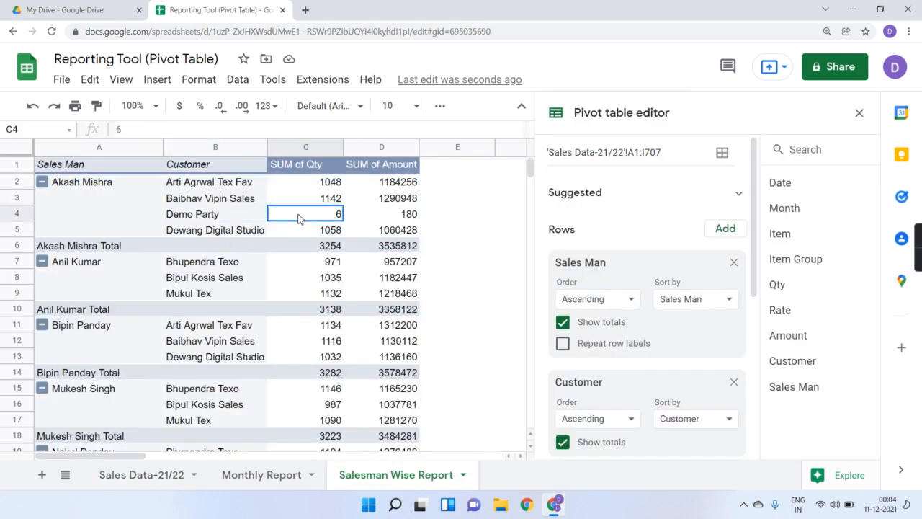
Change the customer in cell H21 of Sales Data-21/22 to Demo Part-2
{"action": "left_click", "coordinate": [142, 485]}
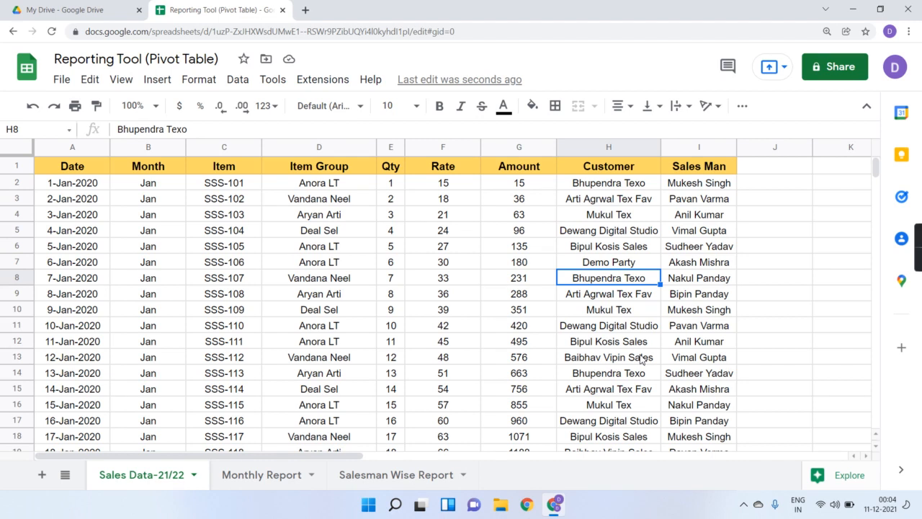
{"action": "scroll", "coordinate": [634, 389], "scroll_direction": "down", "scroll_amount": 3}
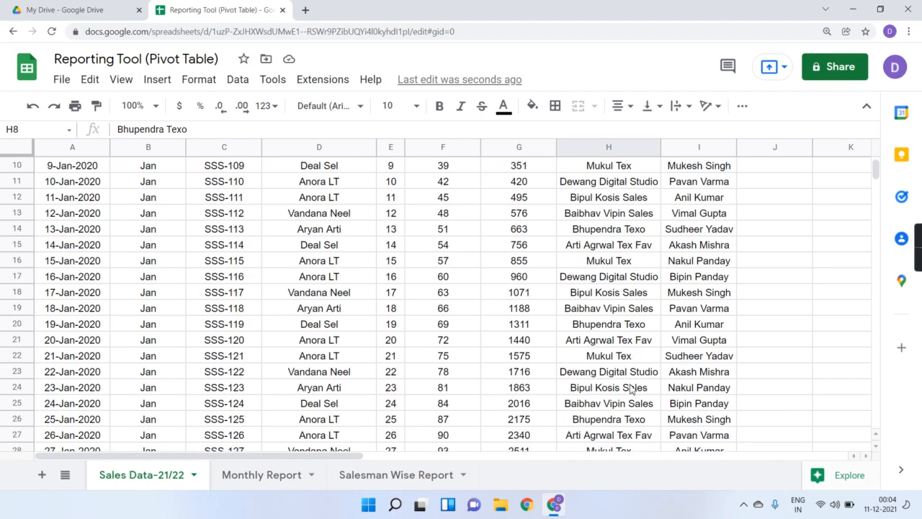
{"action": "left_click", "coordinate": [612, 346]}
{"action": "type", "text": "D"}
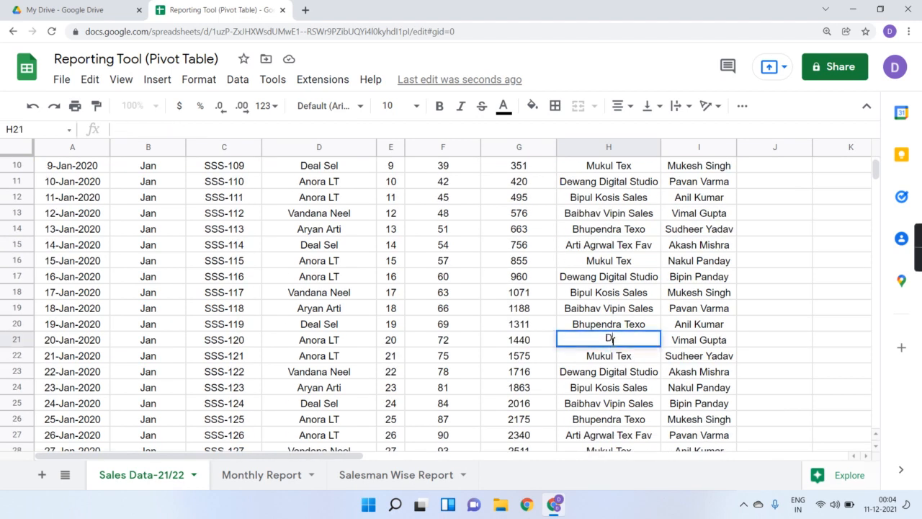
{"action": "type", "text": "emo P"}
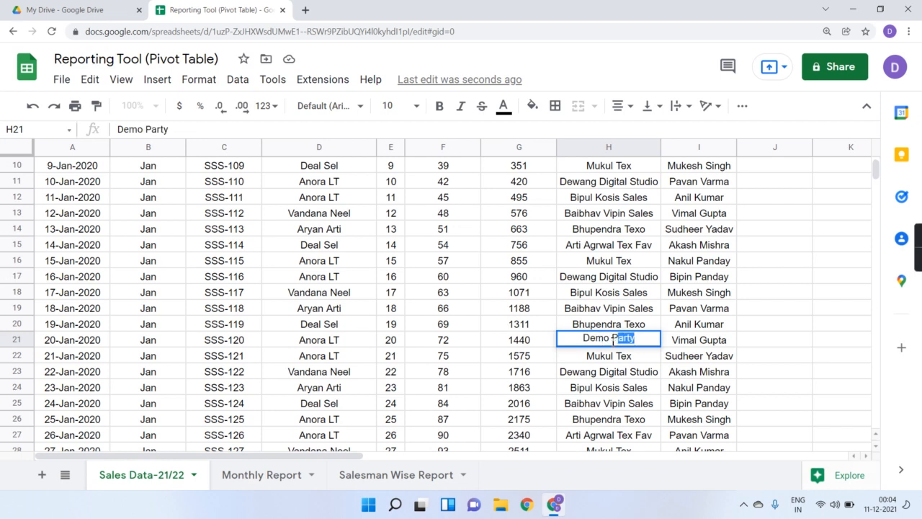
{"action": "type", "text": "art-2"}
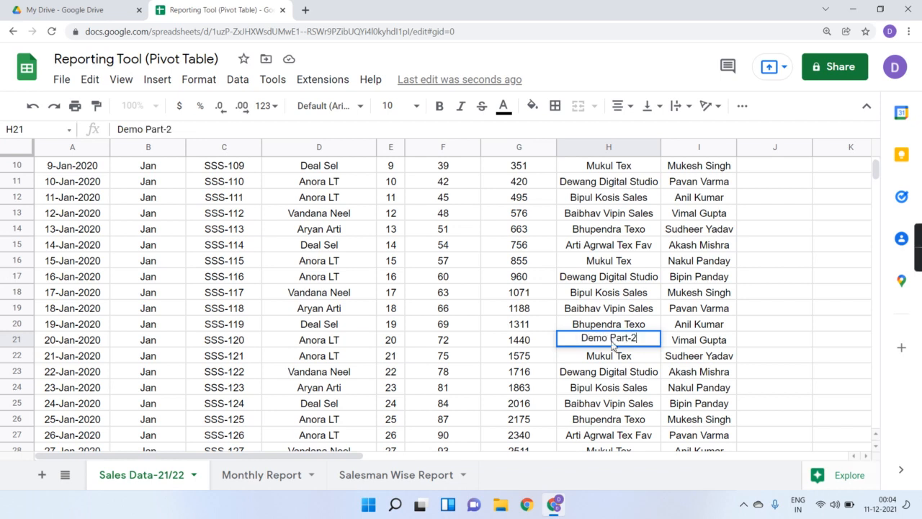
{"action": "key", "text": "Return"}
Look for Demo Part-2 among the first salesman's customers in the Salesman Wise Report, reloading the page to refresh it
{"action": "left_click", "coordinate": [401, 476]}
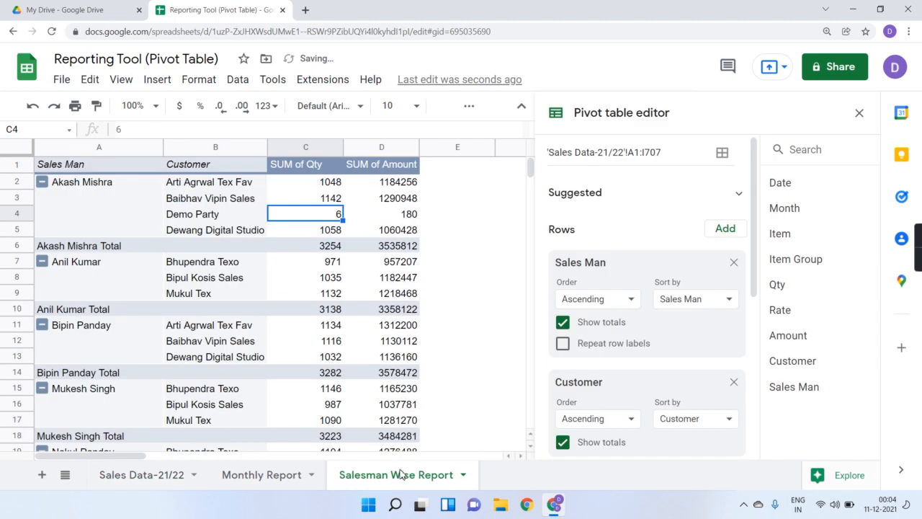
{"action": "left_click", "coordinate": [308, 251]}
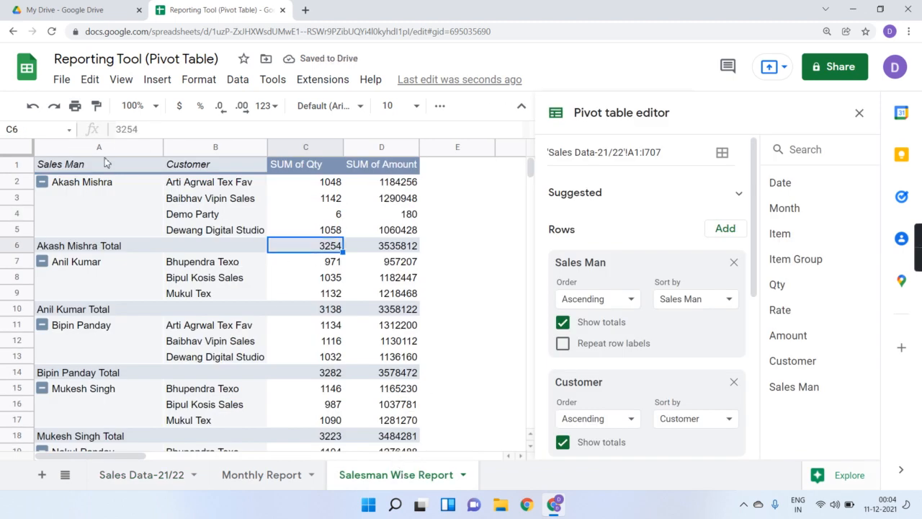
{"action": "left_click", "coordinate": [52, 32]}
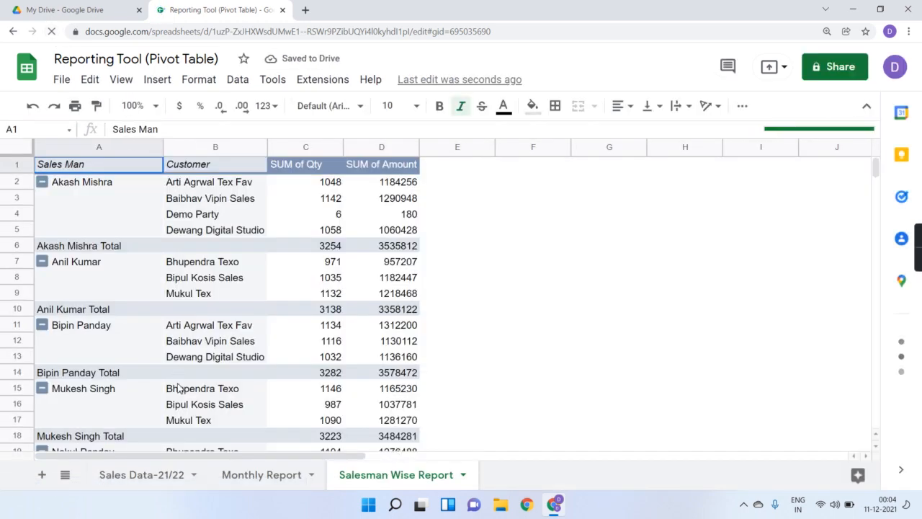
{"action": "scroll", "coordinate": [177, 385], "scroll_direction": "down", "scroll_amount": 3}
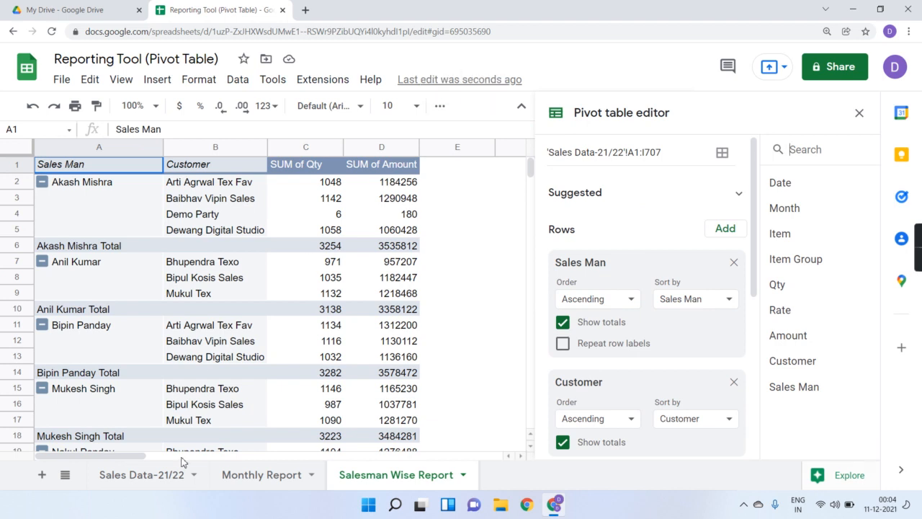
In Sales Data-21/22, copy Demo Part-2 from cell H21 to H23, and fill H21 with the customer from the cell above
{"action": "left_click", "coordinate": [161, 477]}
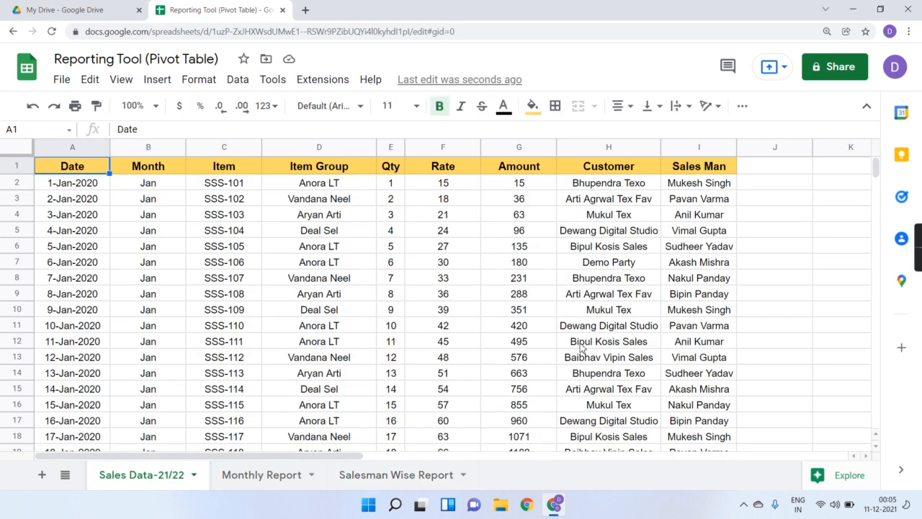
{"action": "scroll", "coordinate": [612, 362], "scroll_direction": "down", "scroll_amount": 1}
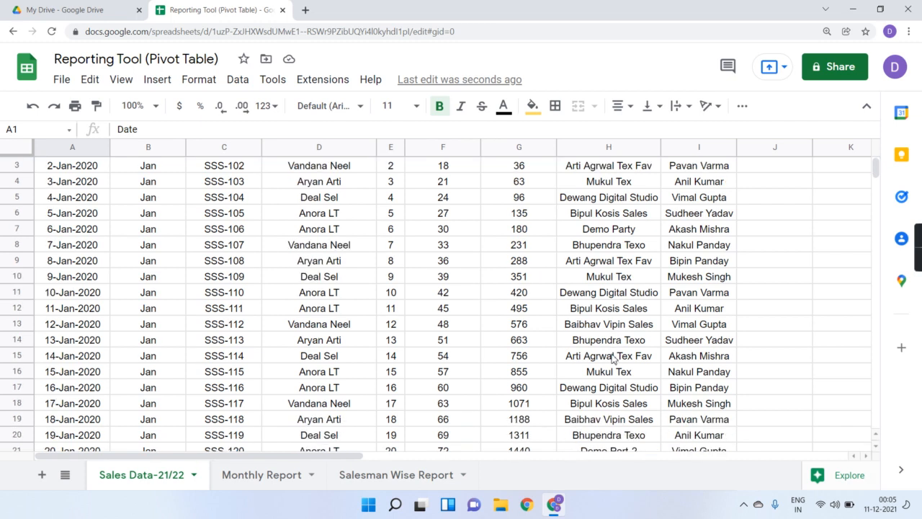
{"action": "scroll", "coordinate": [612, 358], "scroll_direction": "down", "scroll_amount": 2}
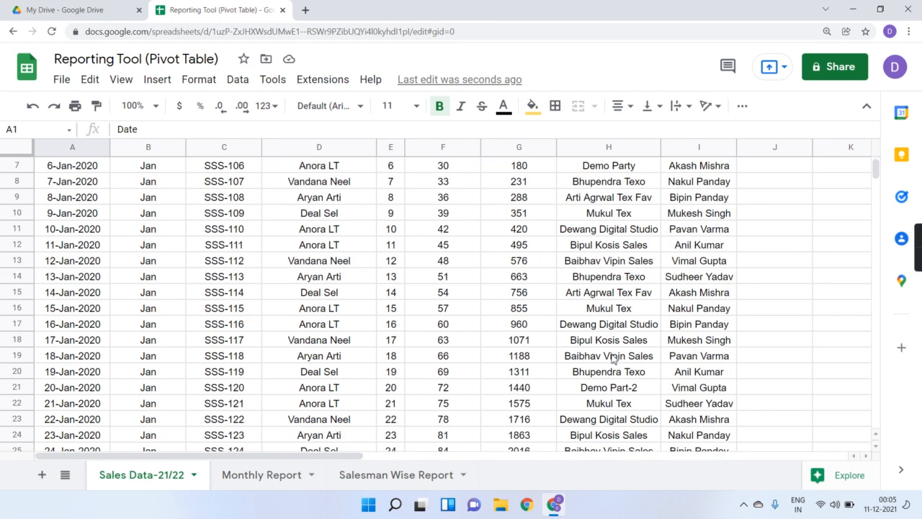
{"action": "left_click", "coordinate": [634, 393]}
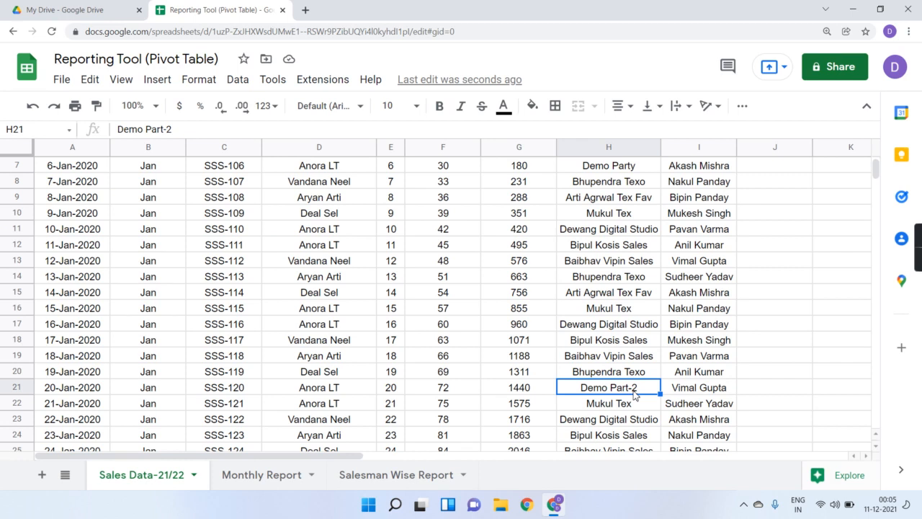
{"action": "key", "text": "ctrl+c"}
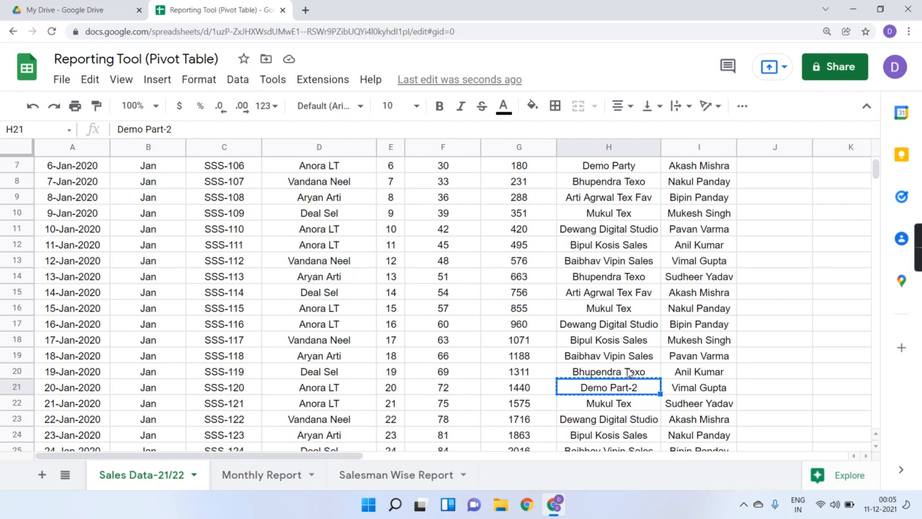
{"action": "left_click", "coordinate": [611, 422]}
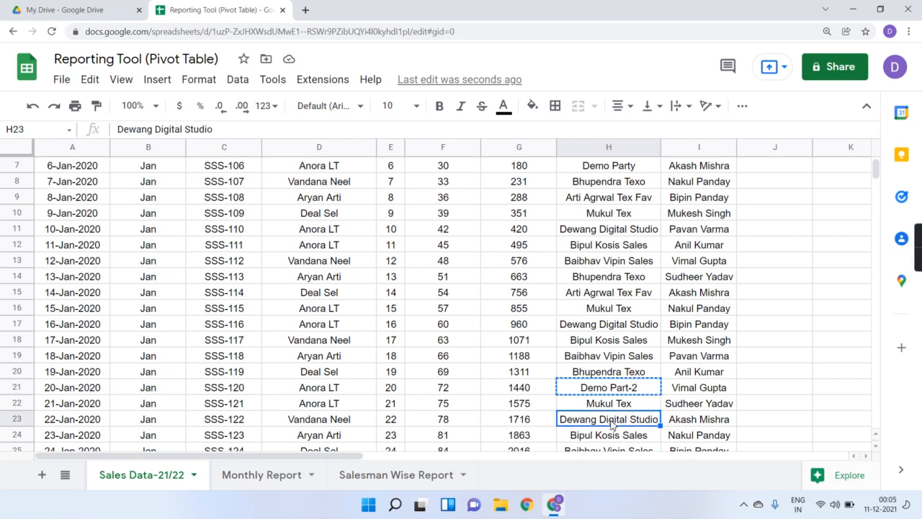
{"action": "key", "text": "ctrl+v"}
{"action": "left_click", "coordinate": [620, 395]}
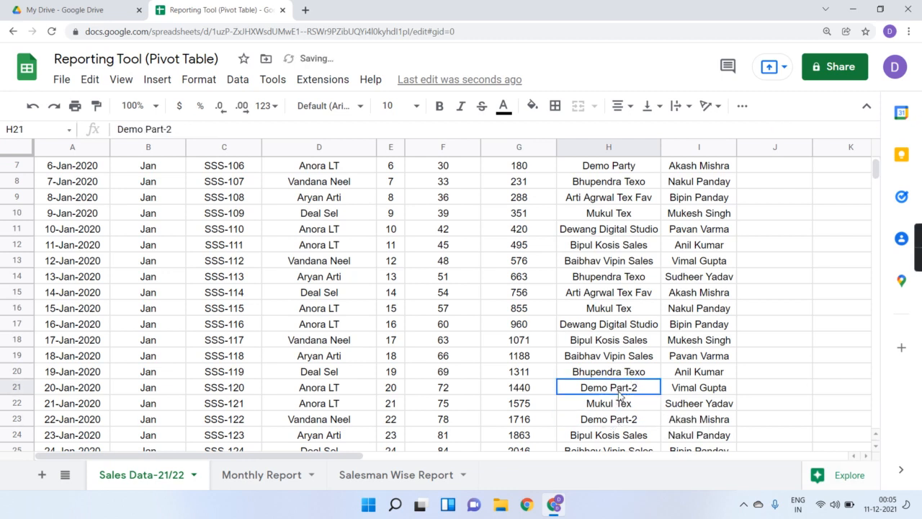
{"action": "key", "text": "ctrl+d"}
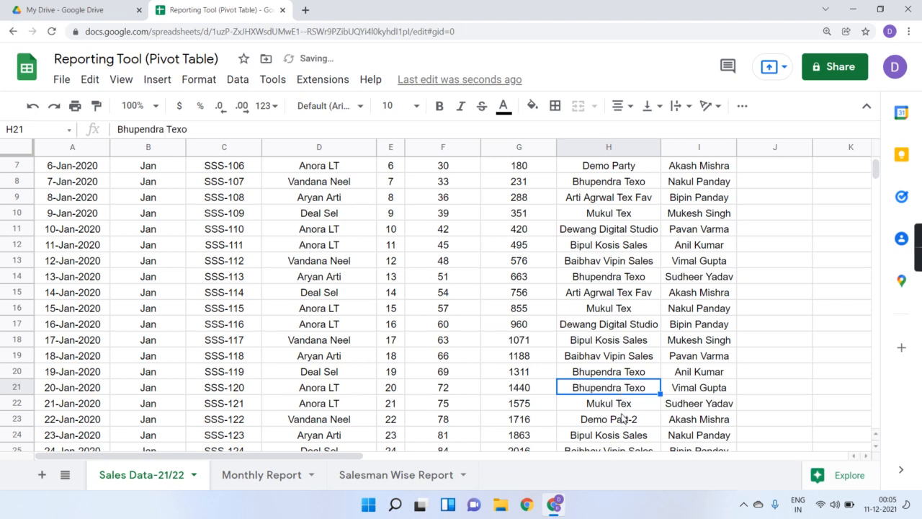
Check the Demo Part-2 row in the Salesman Wise Report, its pivot value settings, and the customer list in the Monthly Report
{"action": "left_click", "coordinate": [624, 421]}
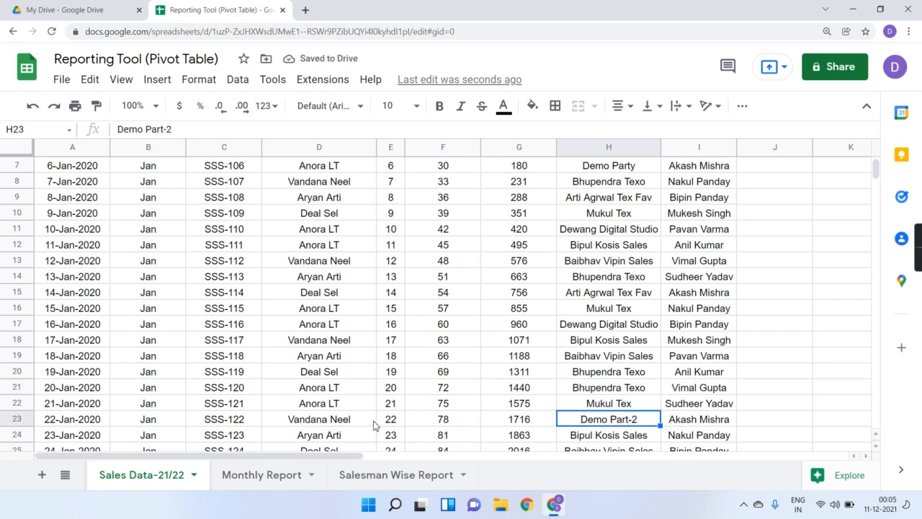
{"action": "left_click", "coordinate": [393, 473]}
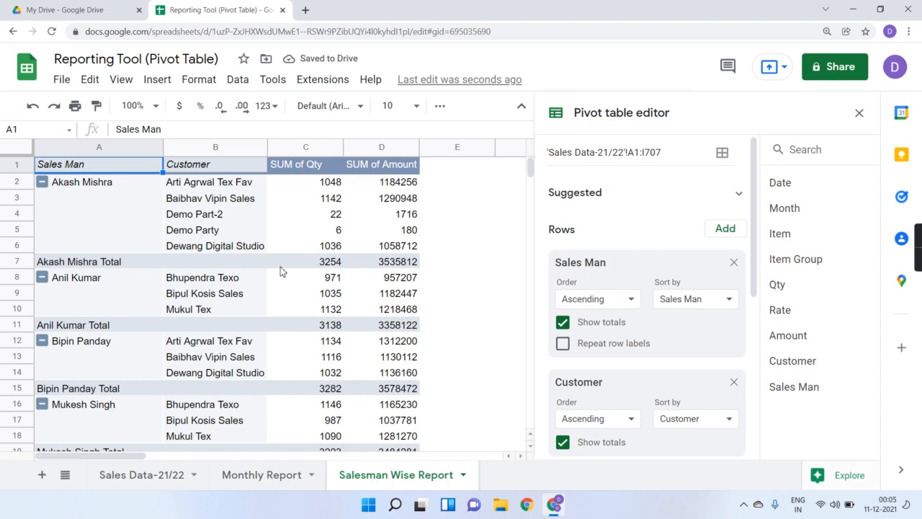
{"action": "left_click", "coordinate": [220, 218]}
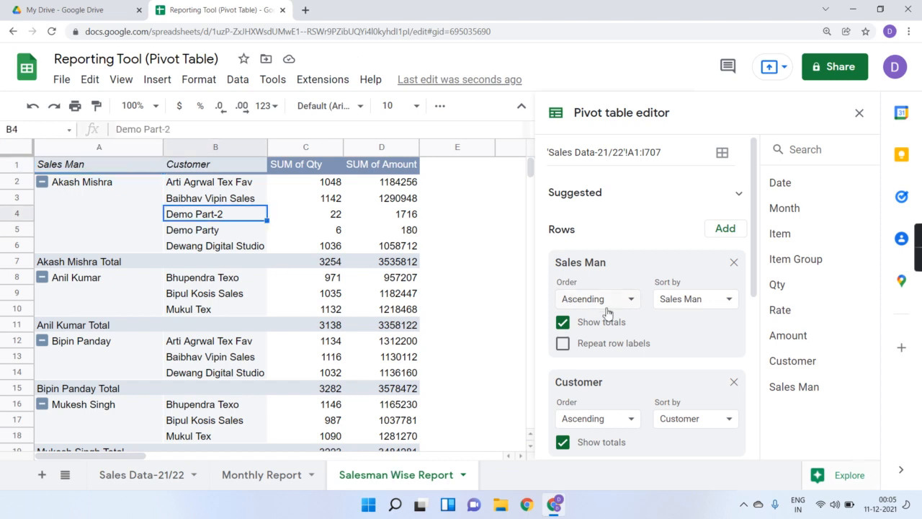
{"action": "scroll", "coordinate": [610, 317], "scroll_direction": "down", "scroll_amount": 3}
{"action": "scroll", "coordinate": [611, 316], "scroll_direction": "down", "scroll_amount": 2}
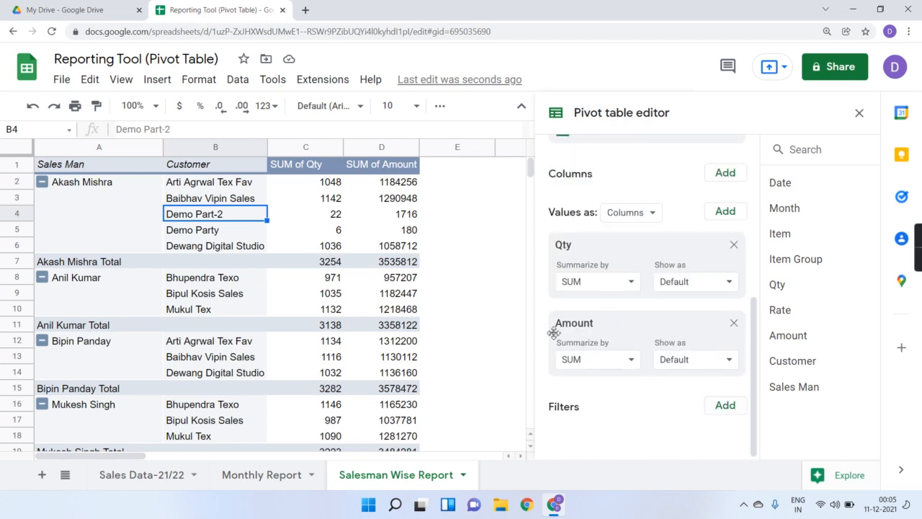
{"action": "left_click", "coordinate": [268, 476]}
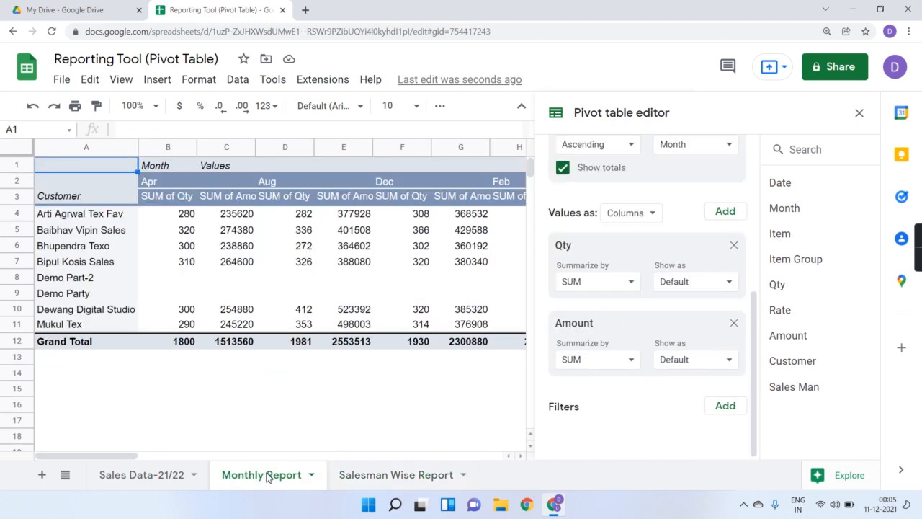
{"action": "left_click", "coordinate": [357, 476]}
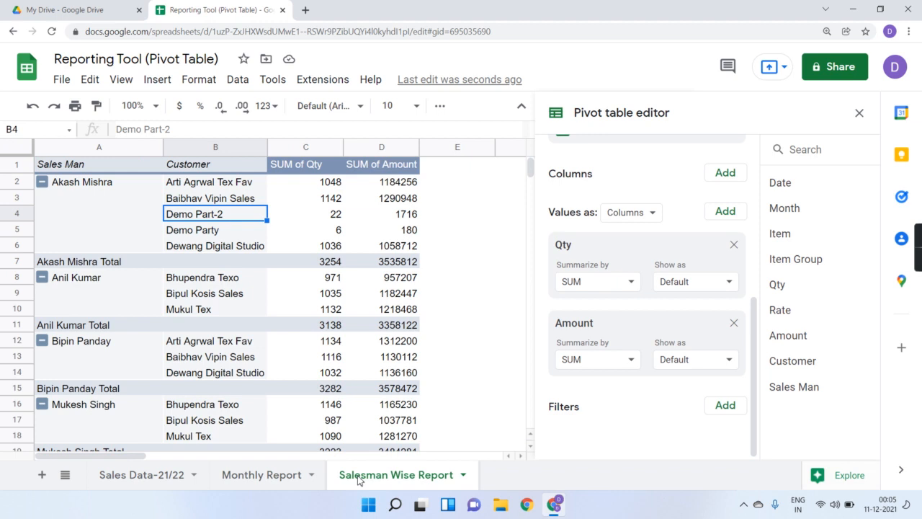
Try repeating the Sales Man row labels in the Salesman Wise Report pivot table, and turn the option off again
{"action": "scroll", "coordinate": [656, 222], "scroll_direction": "up", "scroll_amount": 5}
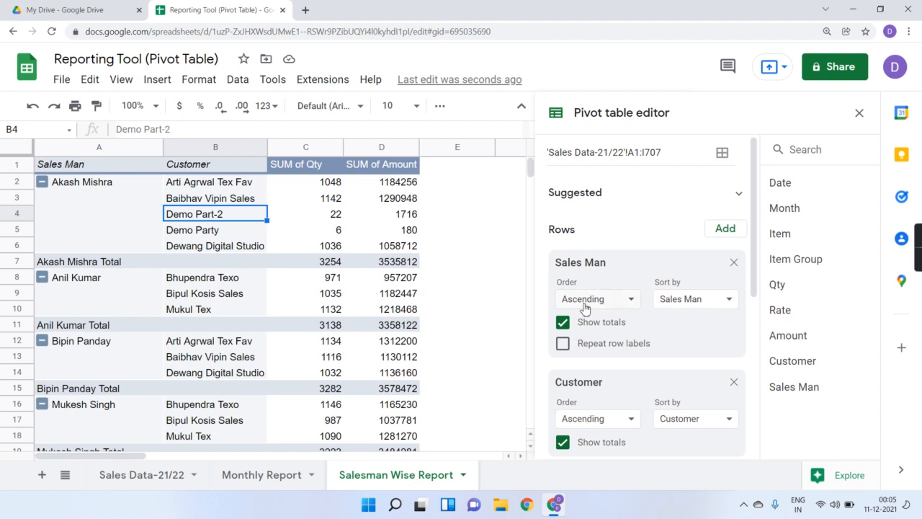
{"action": "left_click", "coordinate": [562, 345]}
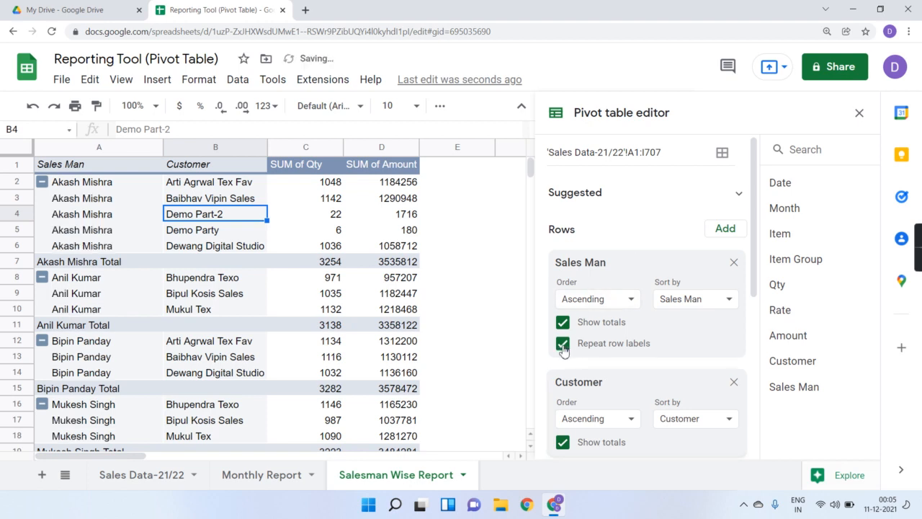
{"action": "left_click", "coordinate": [562, 344]}
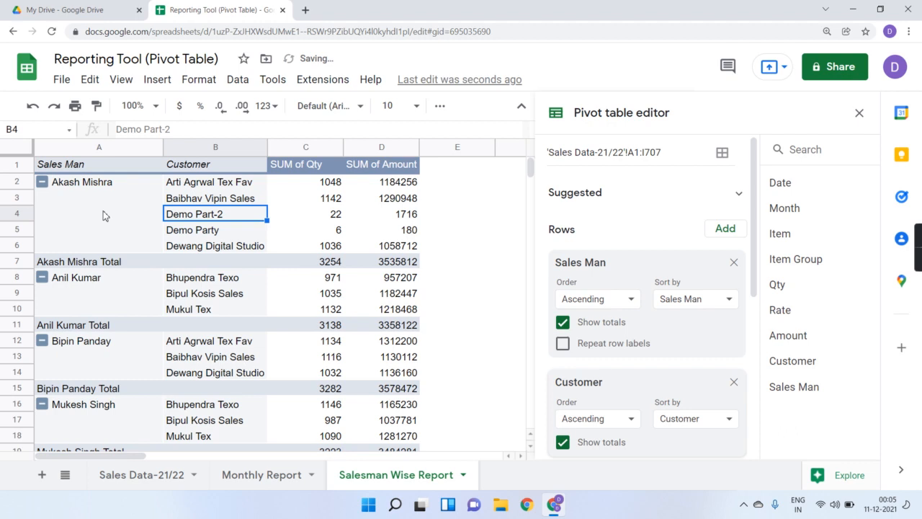
Examine the blank Sales Man cells under the first two salesmen and the first salesman's total Qty in the Salesman Wise Report
{"action": "left_click", "coordinate": [90, 186]}
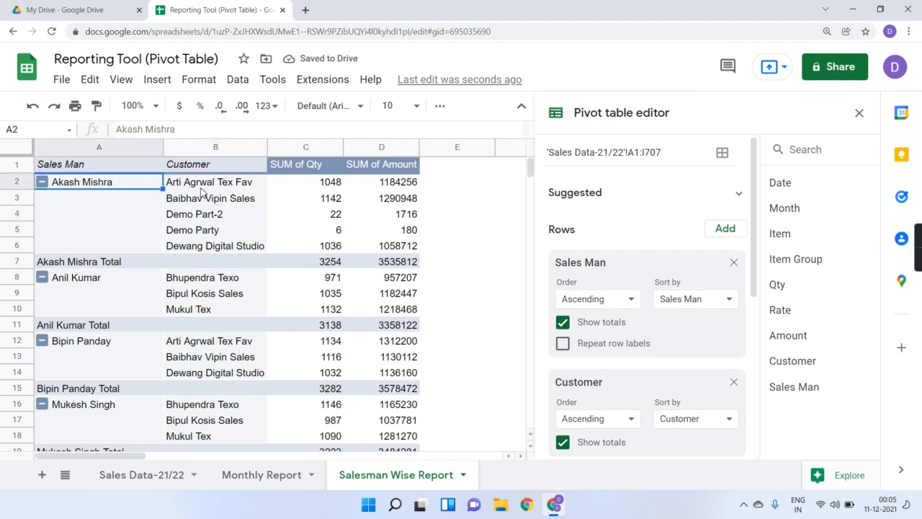
{"action": "left_click", "coordinate": [121, 200]}
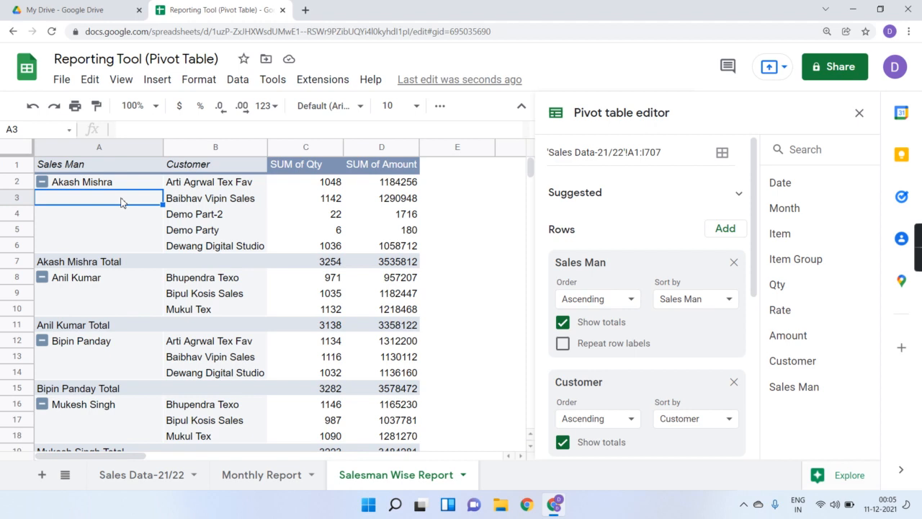
{"action": "key", "text": "shift+Down"}
{"action": "key", "text": "shift+Down"}
{"action": "key", "text": "shift+Down"}
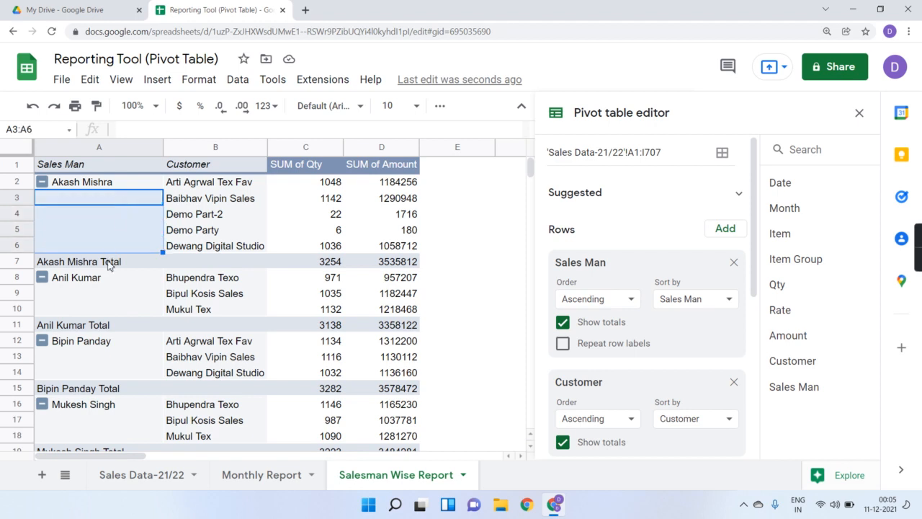
{"action": "left_click", "coordinate": [105, 287]}
{"action": "key", "text": "shift+Down"}
{"action": "key", "text": "shift+Down"}
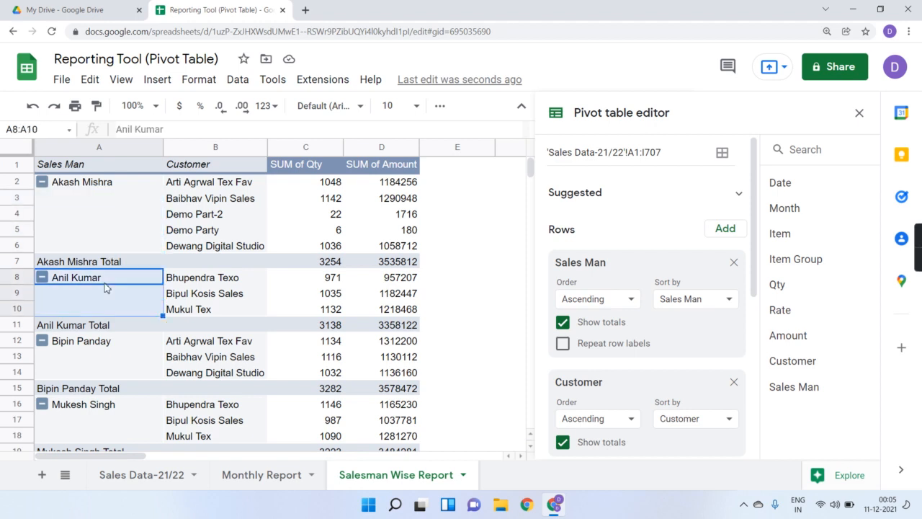
{"action": "left_click", "coordinate": [507, 236]}
{"action": "left_click", "coordinate": [333, 265]}
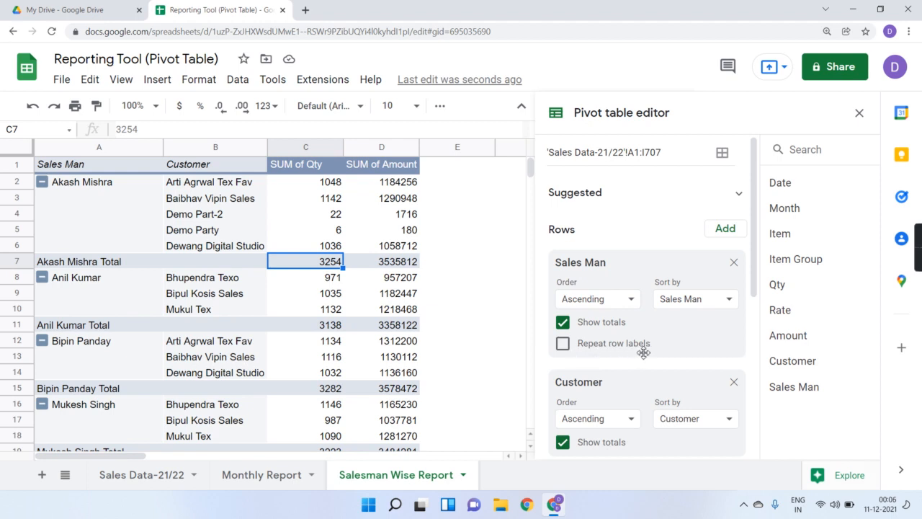
Turn on repeated row labels for the Sales Man field and review the Salesman Wise Report down to the Grand Total
{"action": "left_click", "coordinate": [564, 345]}
{"action": "scroll", "coordinate": [160, 355], "scroll_direction": "down", "scroll_amount": 3}
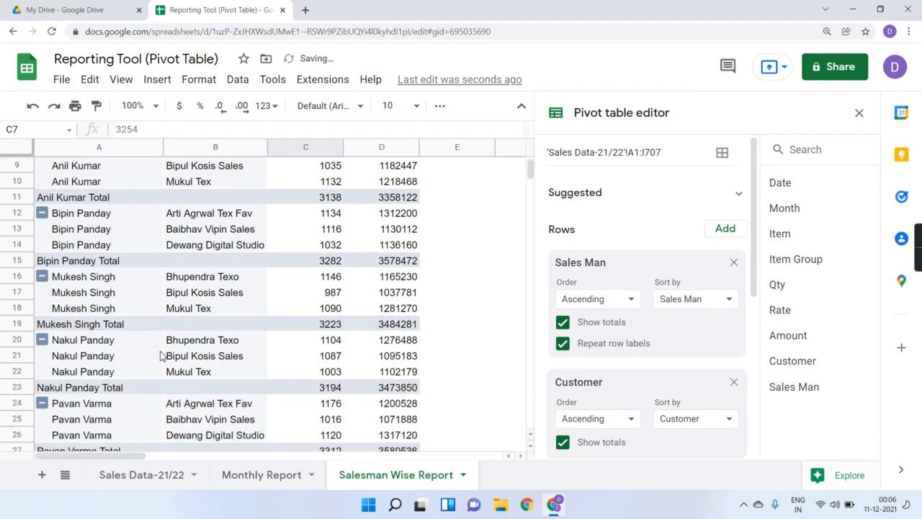
{"action": "scroll", "coordinate": [160, 355], "scroll_direction": "down", "scroll_amount": 1}
{"action": "scroll", "coordinate": [138, 346], "scroll_direction": "down", "scroll_amount": 3}
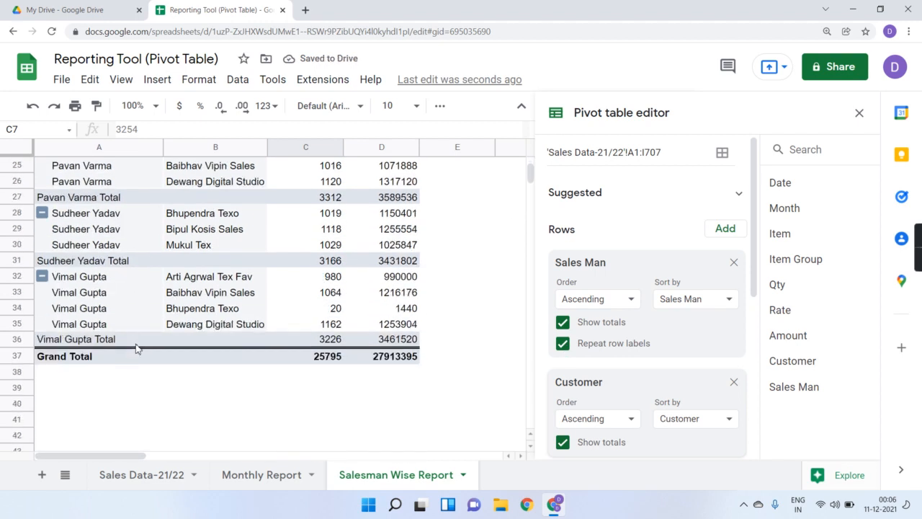
{"action": "scroll", "coordinate": [138, 348], "scroll_direction": "up", "scroll_amount": 8}
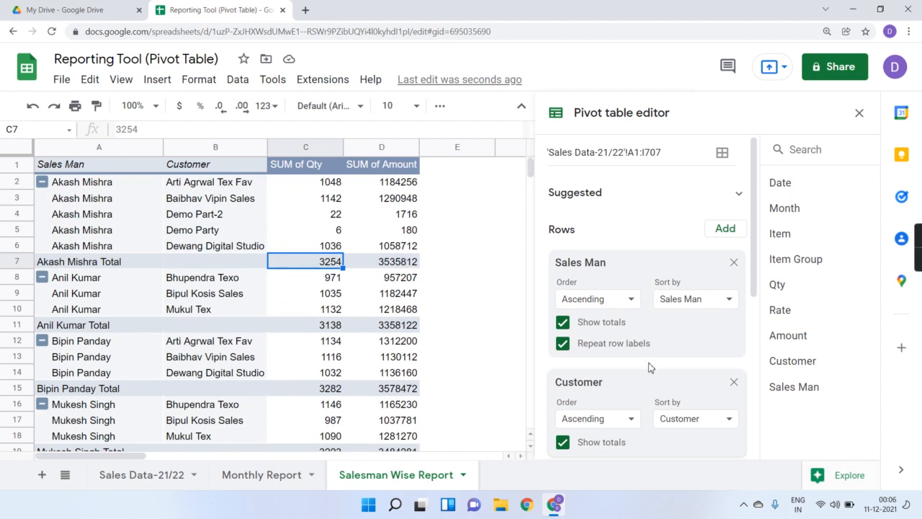
{"action": "scroll", "coordinate": [650, 366], "scroll_direction": "down", "scroll_amount": 3}
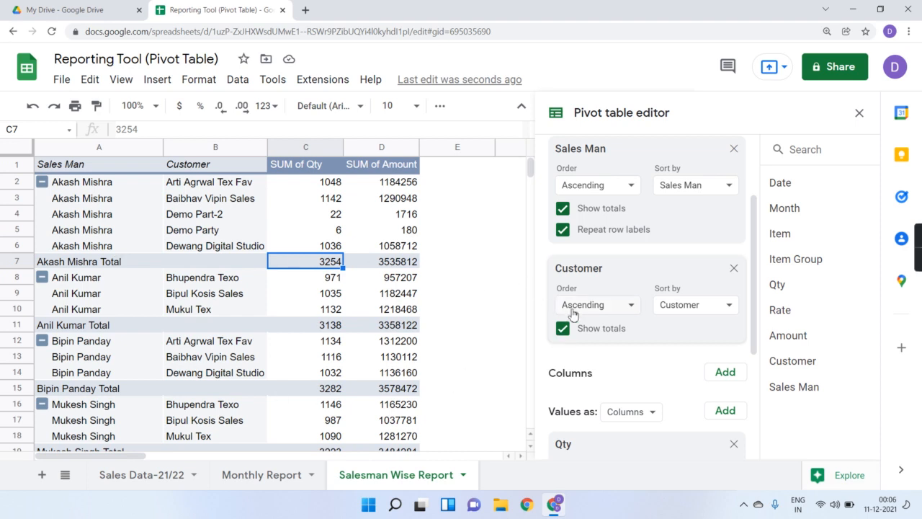
Try turning off the Customer field's totals in the Salesman Wise Report pivot table, and turn them back on
{"action": "left_click", "coordinate": [563, 328]}
{"action": "left_click", "coordinate": [562, 329]}
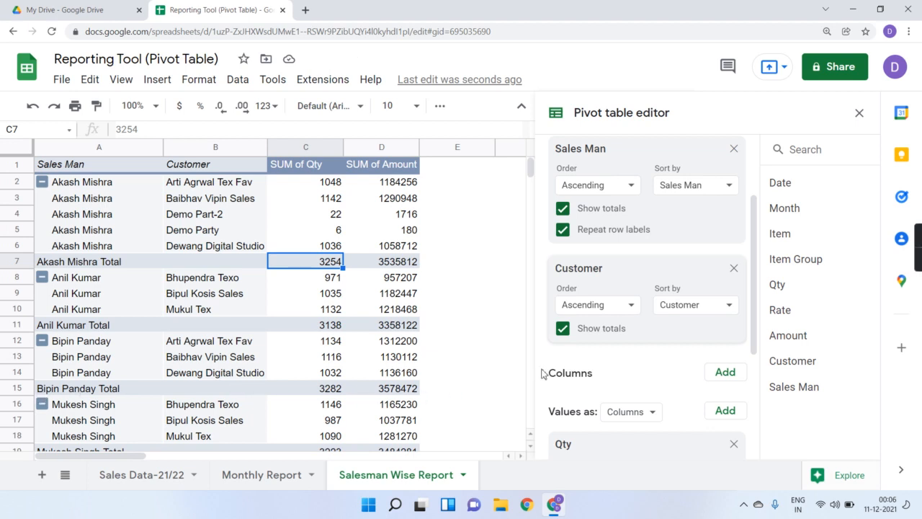
{"action": "scroll", "coordinate": [642, 364], "scroll_direction": "down", "scroll_amount": 2}
{"action": "scroll", "coordinate": [643, 360], "scroll_direction": "down", "scroll_amount": 1}
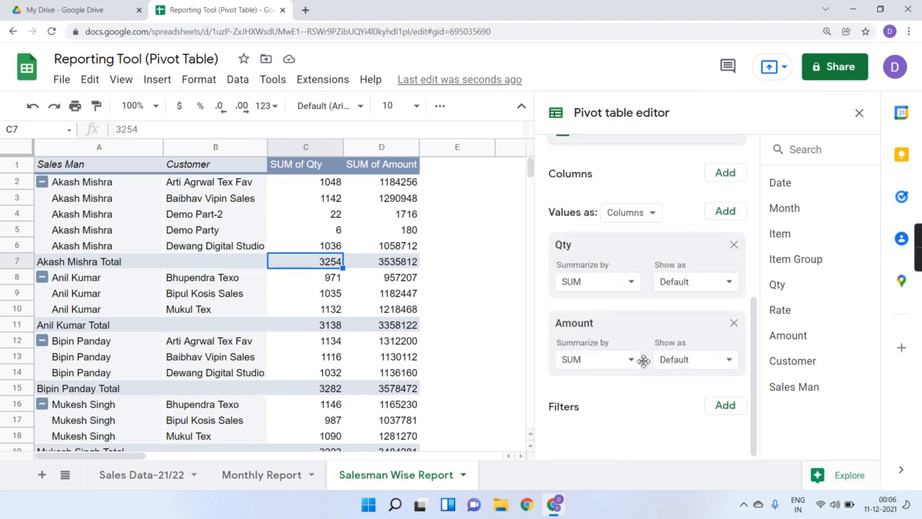
{"action": "scroll", "coordinate": [643, 361], "scroll_direction": "up", "scroll_amount": 5}
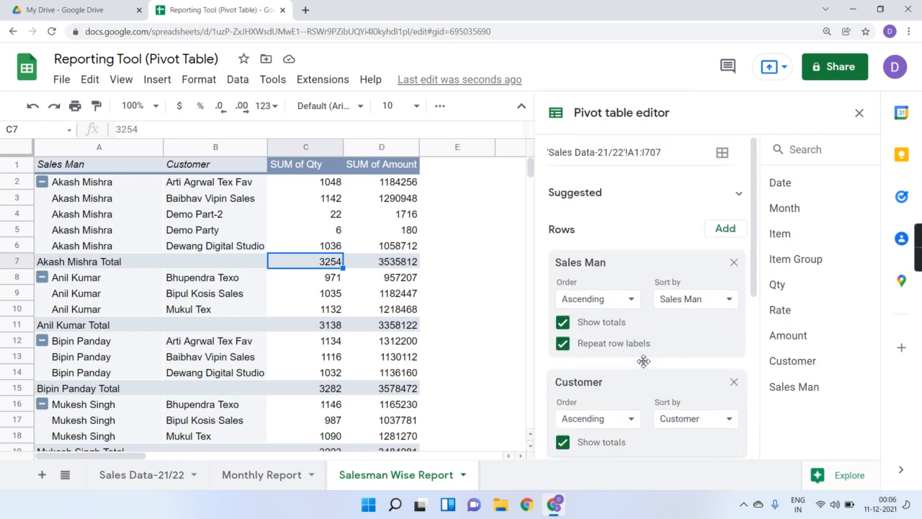
Look through the suggested pivot tables and the column, value and filter settings of the Salesman Wise Report
{"action": "left_click", "coordinate": [738, 195]}
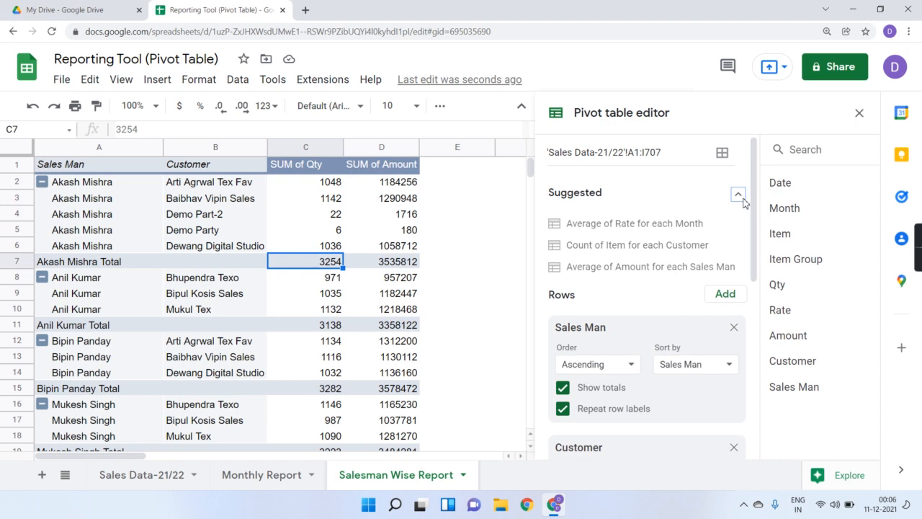
{"action": "left_click", "coordinate": [741, 197]}
{"action": "scroll", "coordinate": [689, 321], "scroll_direction": "down", "scroll_amount": 5}
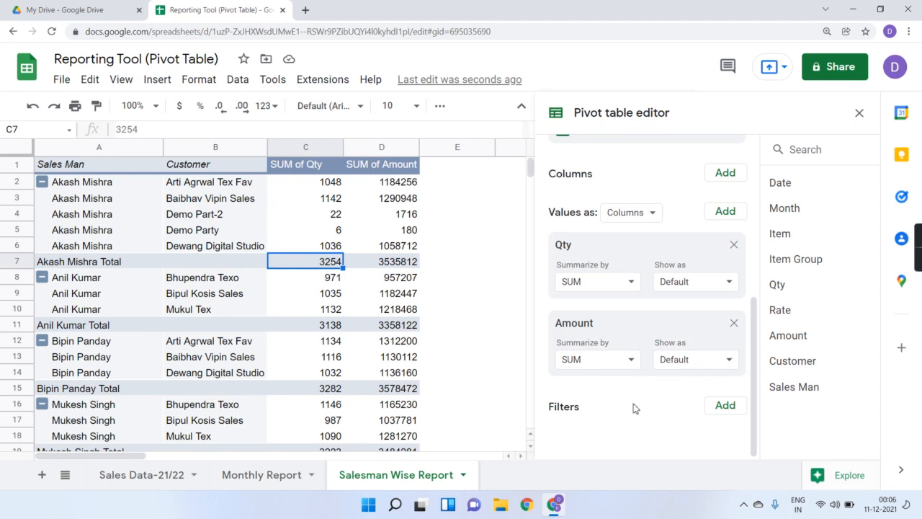
{"action": "scroll", "coordinate": [293, 337], "scroll_direction": "down", "scroll_amount": 5}
{"action": "scroll", "coordinate": [291, 337], "scroll_direction": "up", "scroll_amount": 5}
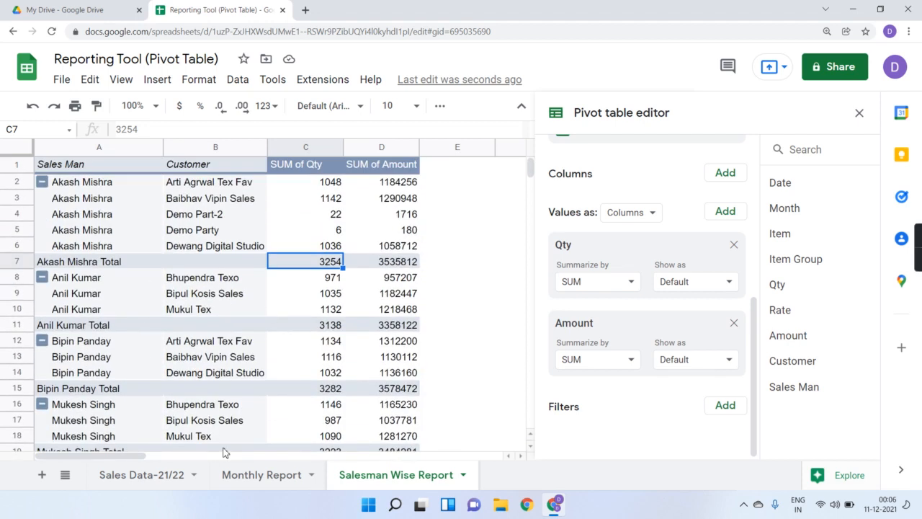
Open the Monthly Report sheet and examine its Qty and Amount columns across all the months
{"action": "left_click", "coordinate": [263, 477]}
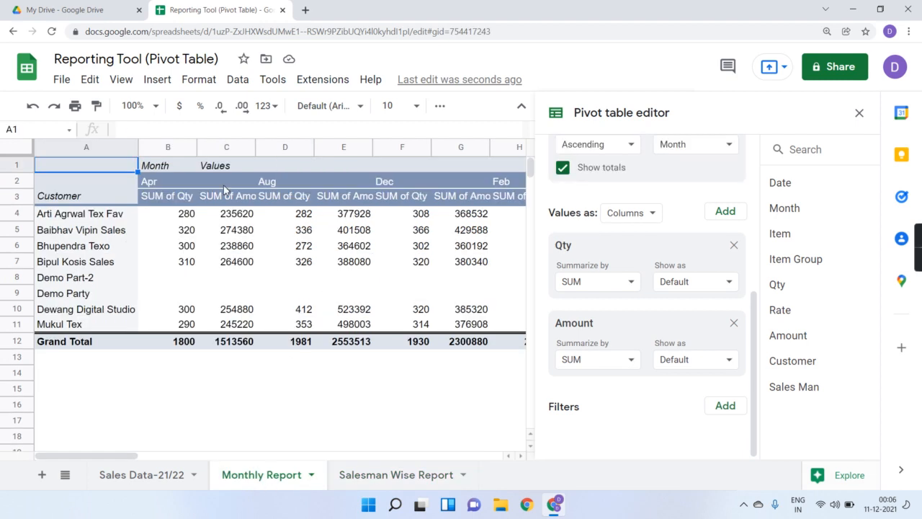
{"action": "scroll", "coordinate": [317, 230], "scroll_direction": "right", "scroll_amount": 10}
{"action": "scroll", "coordinate": [317, 230], "scroll_direction": "right", "scroll_amount": 5}
{"action": "scroll", "coordinate": [317, 230], "scroll_direction": "left", "scroll_amount": 15}
{"action": "scroll", "coordinate": [294, 224], "scroll_direction": "right", "scroll_amount": 6}
{"action": "scroll", "coordinate": [295, 224], "scroll_direction": "right", "scroll_amount": 3}
{"action": "scroll", "coordinate": [296, 222], "scroll_direction": "left", "scroll_amount": 10}
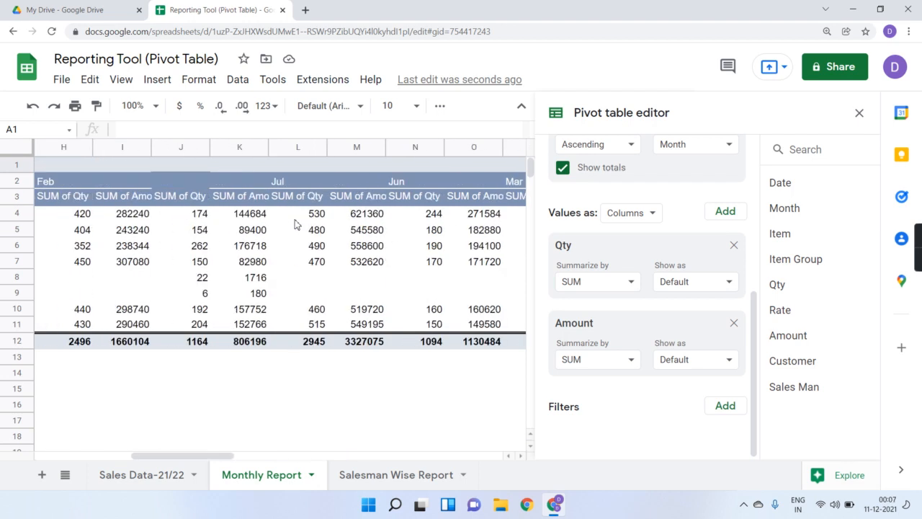
Add a filter on the Month field to the Monthly Report pivot table
{"action": "left_click", "coordinate": [725, 405]}
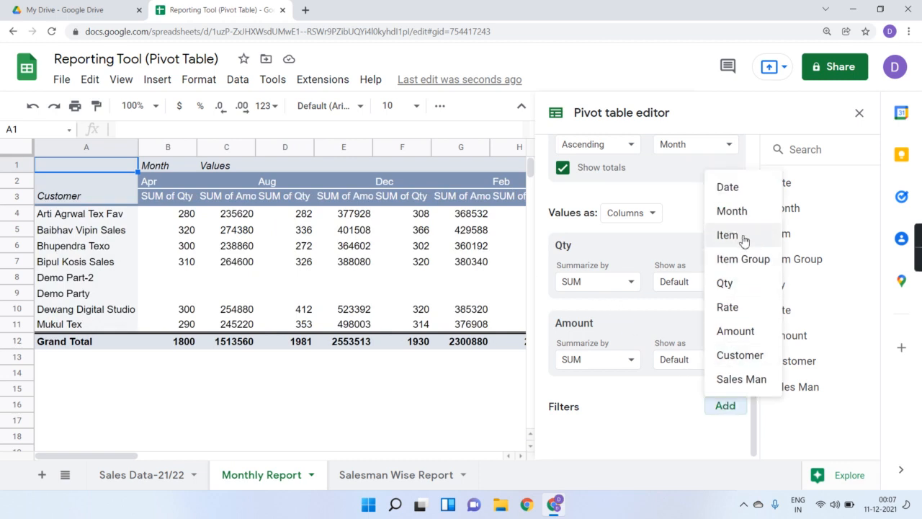
{"action": "left_click", "coordinate": [731, 211]}
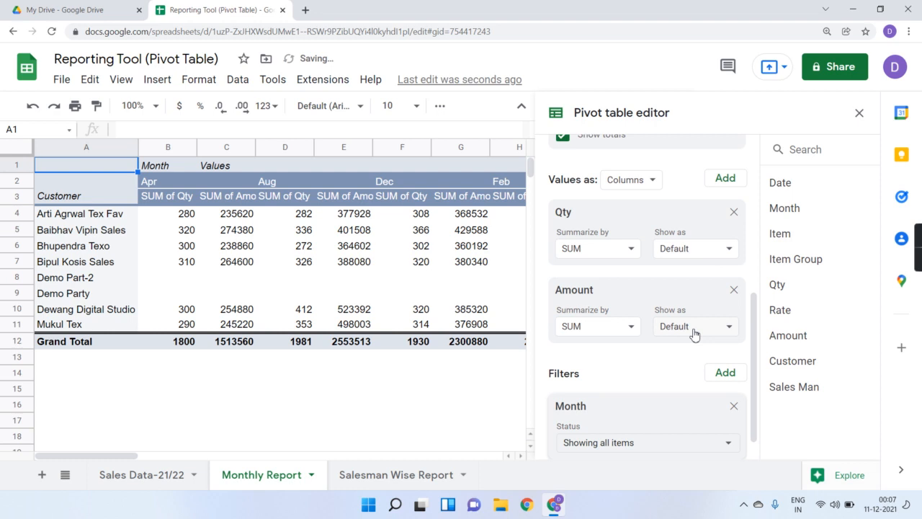
{"action": "scroll", "coordinate": [693, 334], "scroll_direction": "down", "scroll_amount": 1}
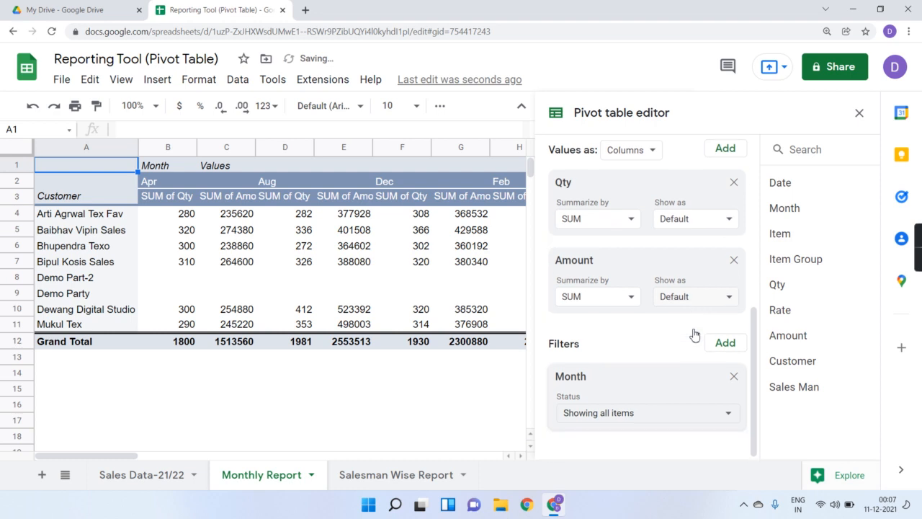
Restrict the Month filter of the Monthly Report to only Jan and Feb
{"action": "left_click", "coordinate": [623, 415]}
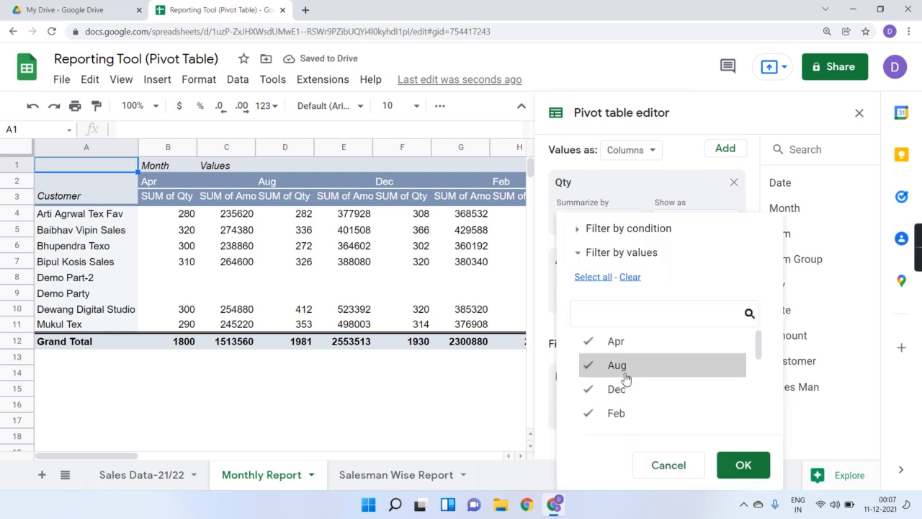
{"action": "left_click", "coordinate": [629, 277]}
{"action": "left_click", "coordinate": [621, 314]}
{"action": "type", "text": "jan"}
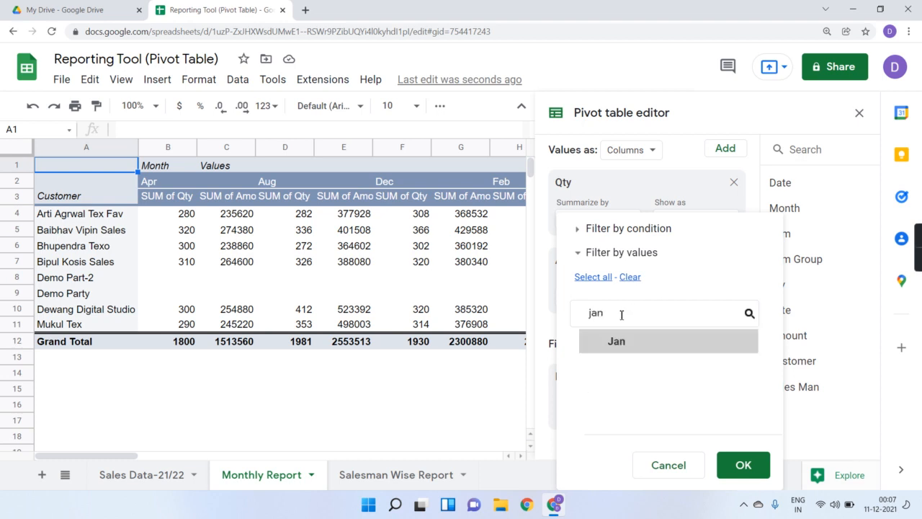
{"action": "left_click", "coordinate": [597, 343]}
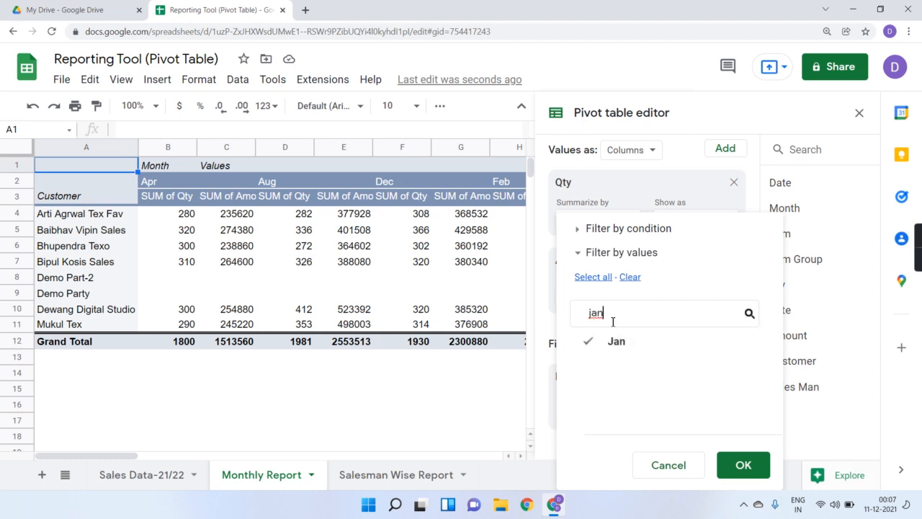
{"action": "key", "text": "BackSpace"}
{"action": "key", "text": "BackSpace"}
{"action": "key", "text": "BackSpace"}
{"action": "type", "text": "fe"}
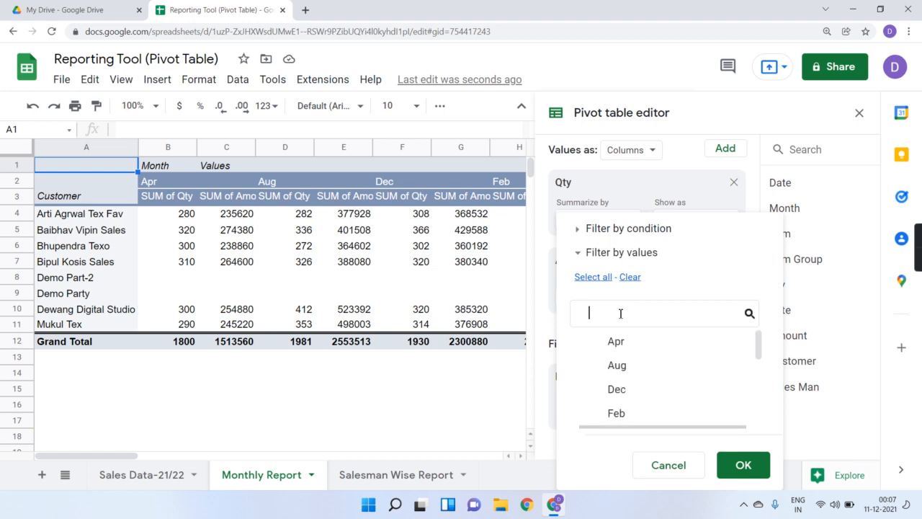
{"action": "type", "text": "b"}
{"action": "key", "text": "Return"}
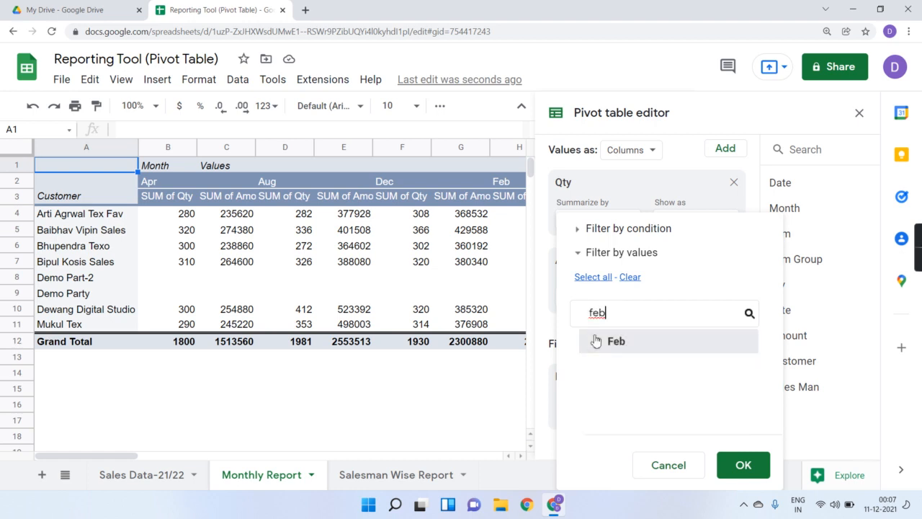
{"action": "key", "text": "BackSpace"}
{"action": "key", "text": "BackSpace"}
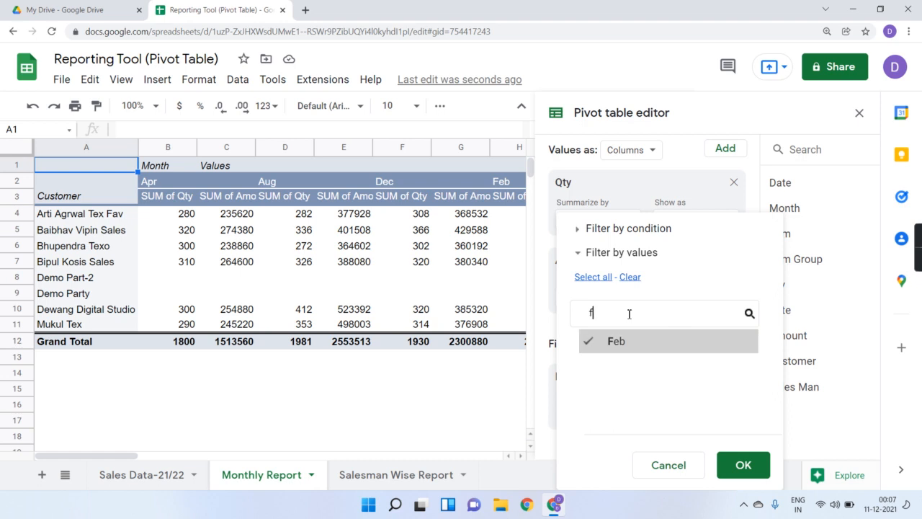
{"action": "key", "text": "BackSpace"}
{"action": "left_click", "coordinate": [745, 464]}
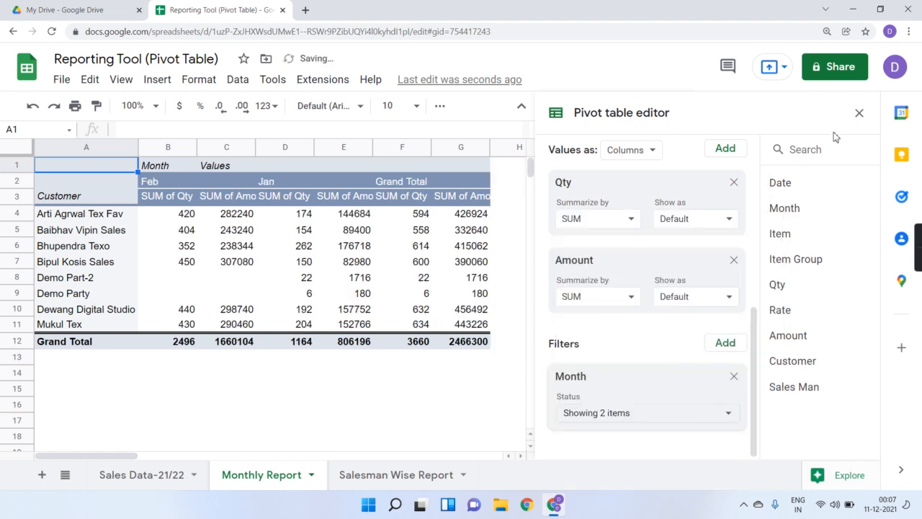
Widen column G of the Monthly Report so its full SUM of Amount heading fits, and close the pivot table editor
{"action": "left_click", "coordinate": [860, 113]}
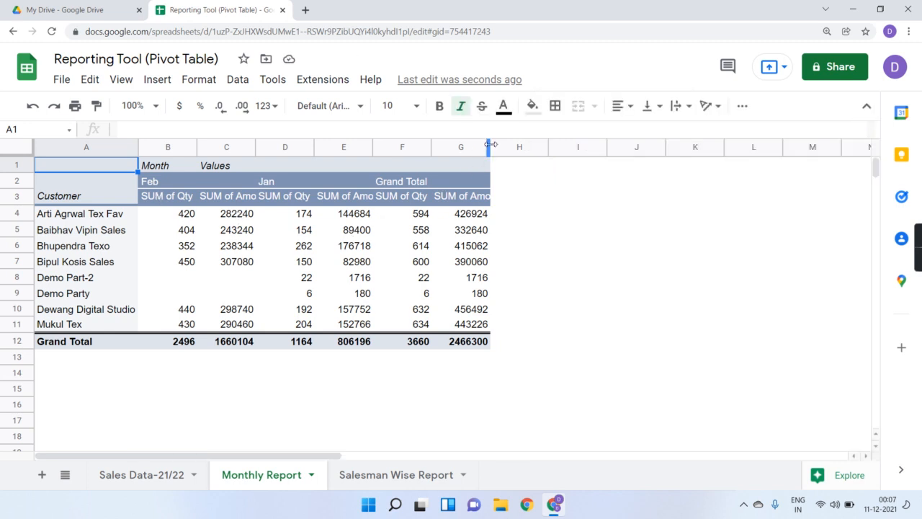
{"action": "left_click_drag", "start_coordinate": [489, 147], "coordinate": [519, 145]}
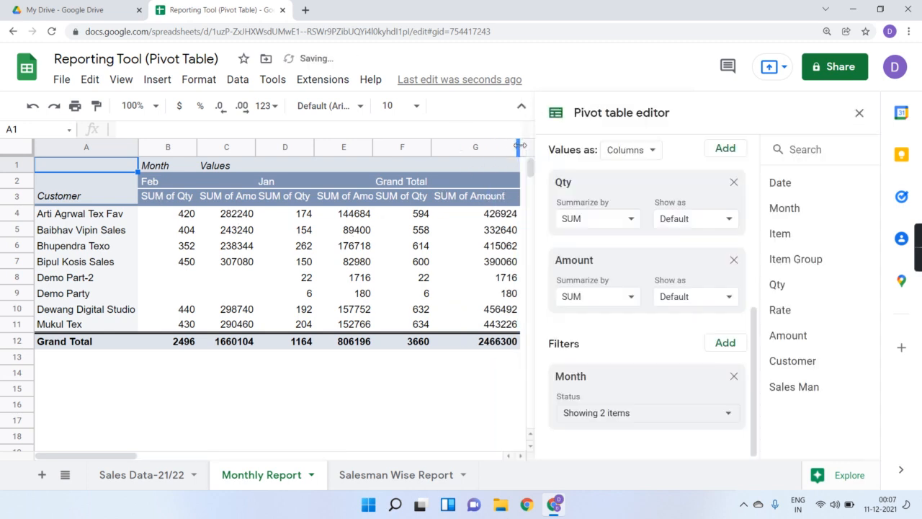
{"action": "left_click", "coordinate": [860, 114]}
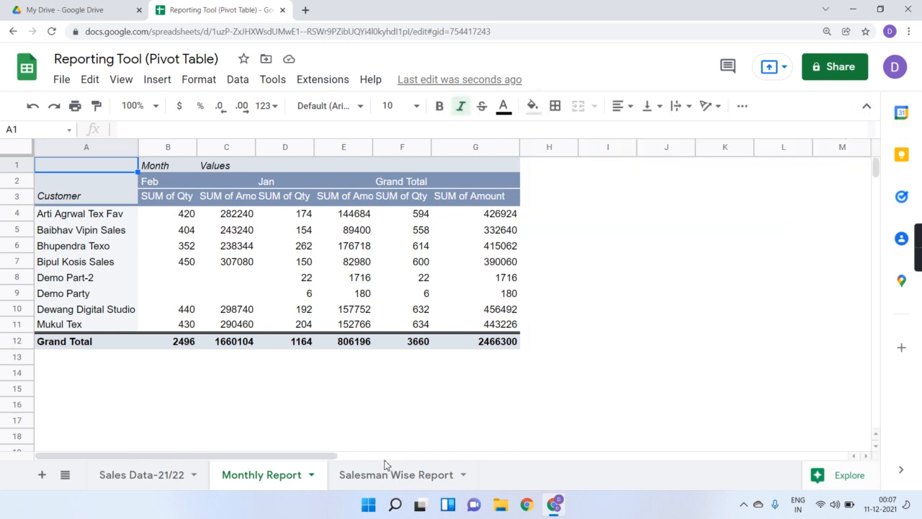
Clear the selected months in the Monthly Report's Month filter and show only Jun
{"action": "left_click", "coordinate": [349, 328]}
{"action": "left_click", "coordinate": [628, 415]}
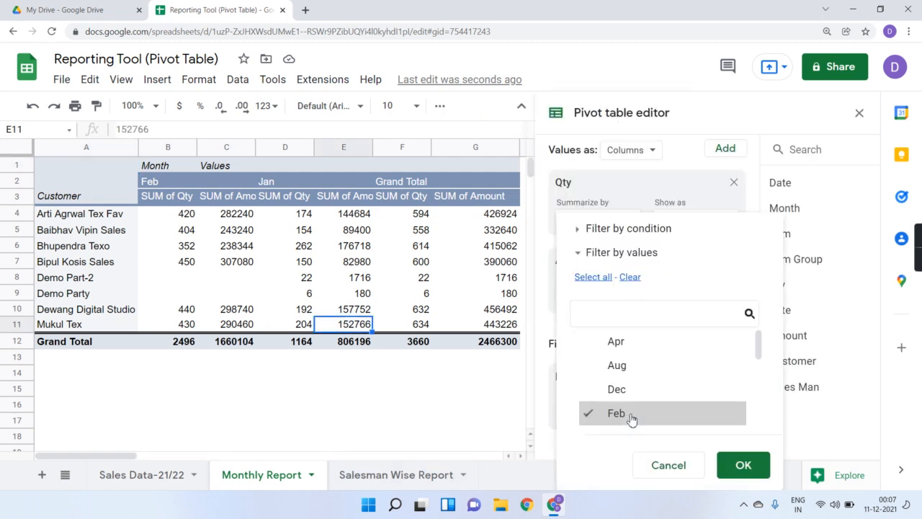
{"action": "left_click", "coordinate": [628, 277]}
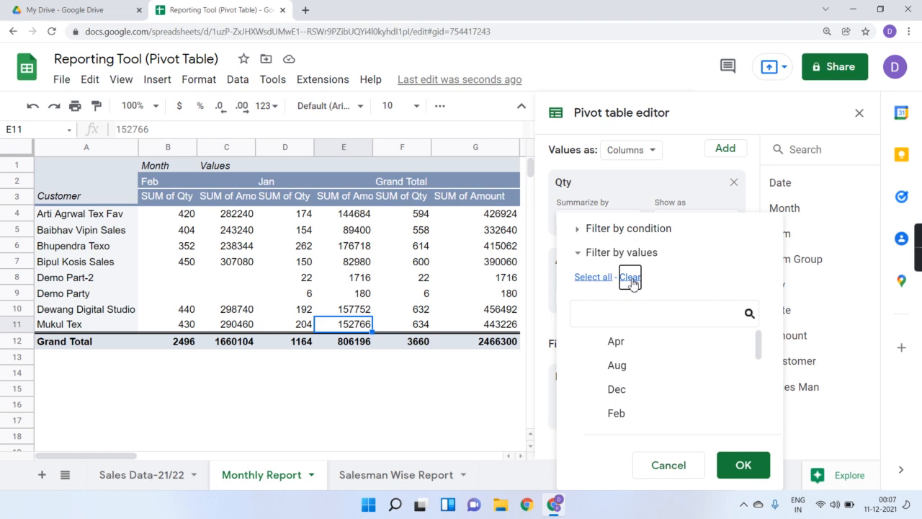
{"action": "scroll", "coordinate": [640, 379], "scroll_direction": "down", "scroll_amount": 1}
{"action": "scroll", "coordinate": [640, 379], "scroll_direction": "down", "scroll_amount": 1}
{"action": "left_click", "coordinate": [640, 381]}
{"action": "left_click", "coordinate": [743, 465]}
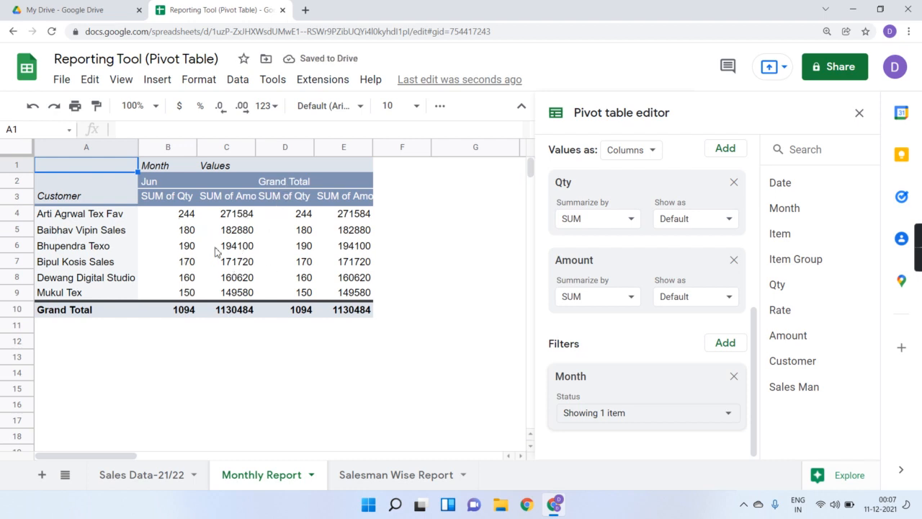
Rename the Monthly Report's value headings in B3 and C3 to Qty and Amount
{"action": "left_click", "coordinate": [179, 202]}
{"action": "type", "text": "Qty"}
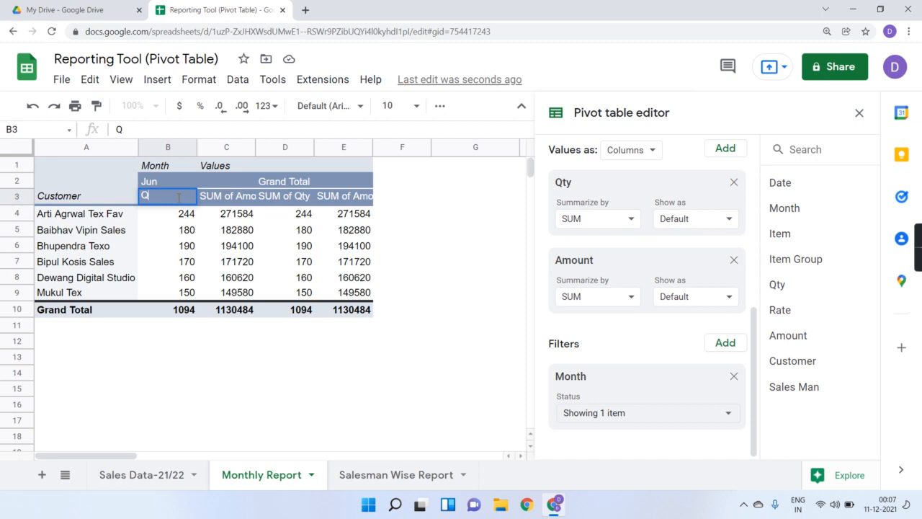
{"action": "key", "text": "Return"}
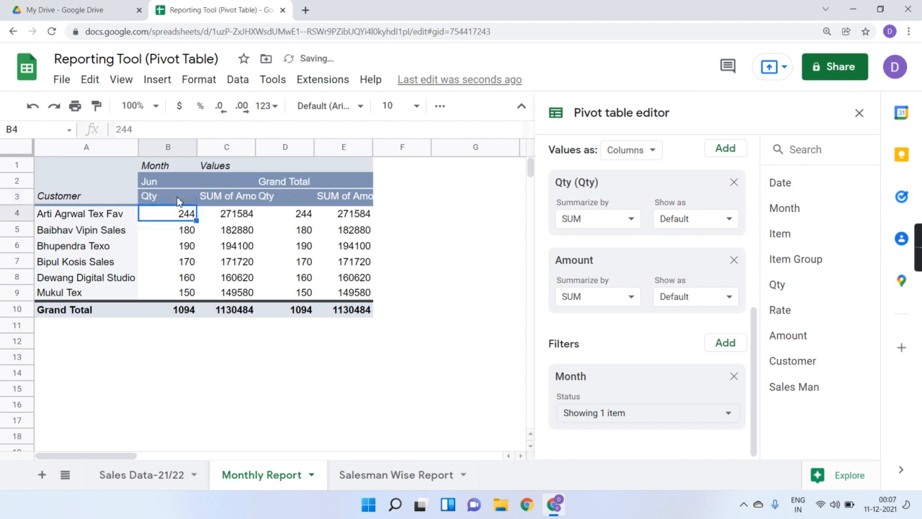
{"action": "left_click", "coordinate": [220, 196]}
{"action": "type", "text": "Amount"}
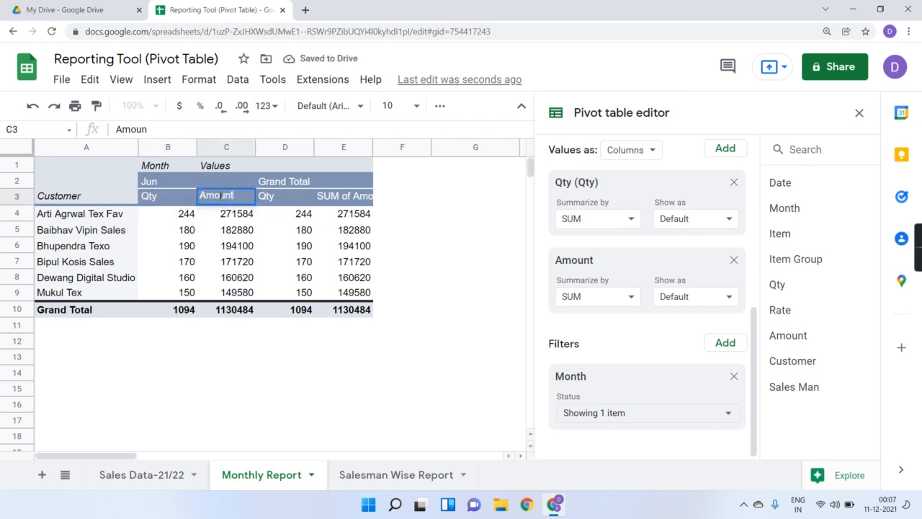
{"action": "key", "text": "Return"}
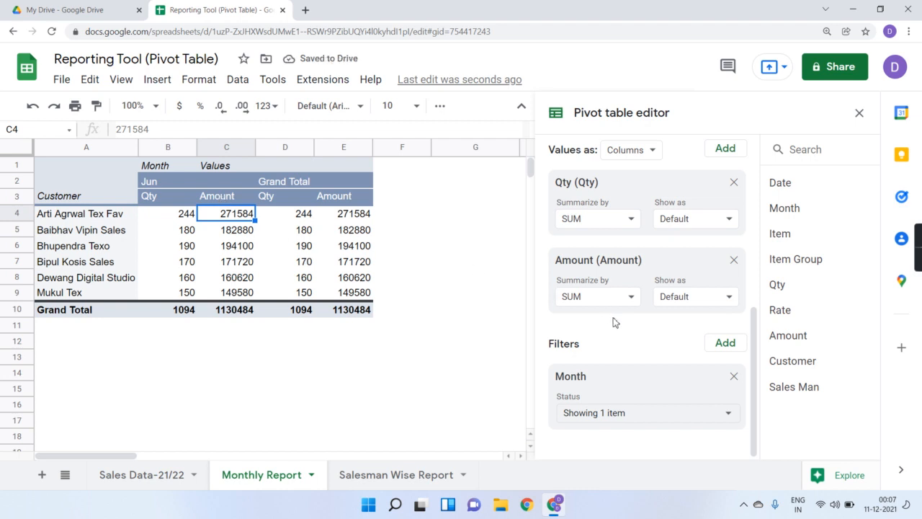
{"action": "scroll", "coordinate": [613, 322], "scroll_direction": "up", "scroll_amount": 5}
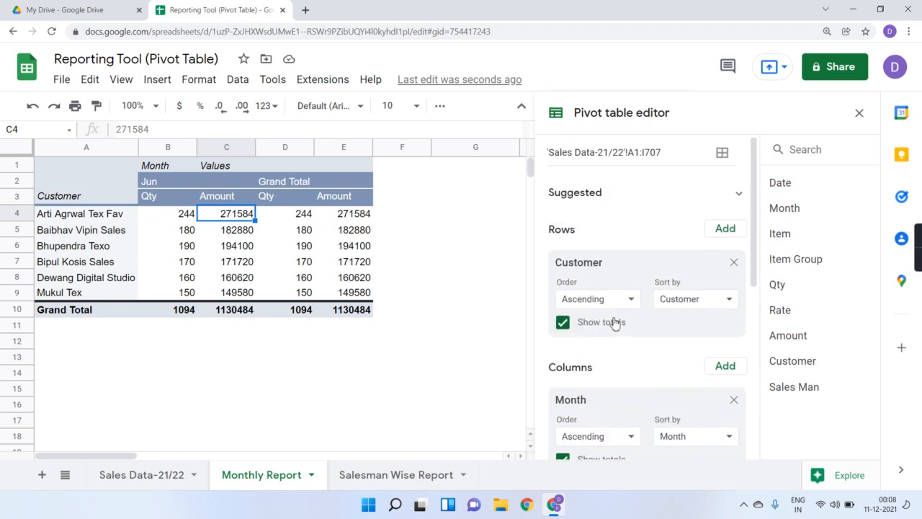